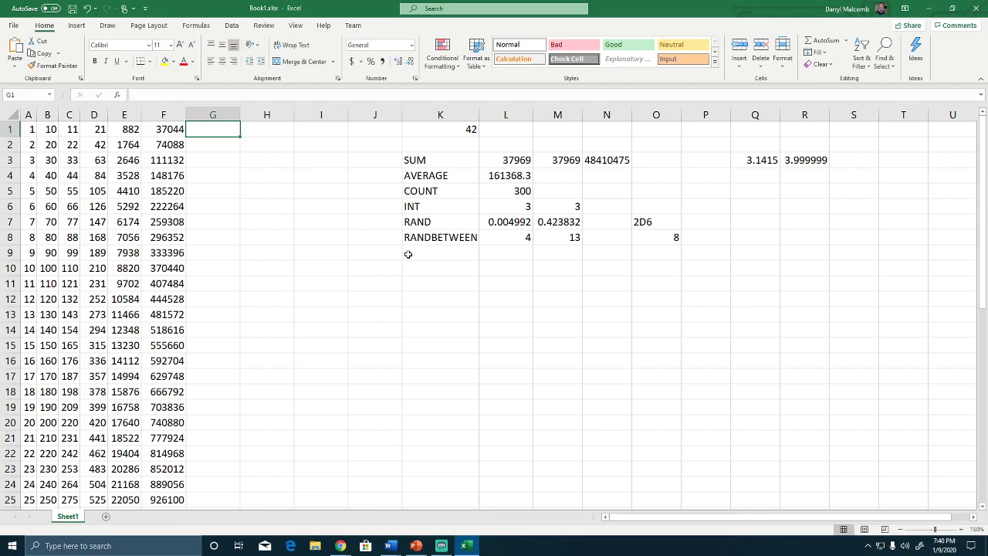
Enter =RAND() in cell G1 and fill the formula down column G to row 50.
text(=)
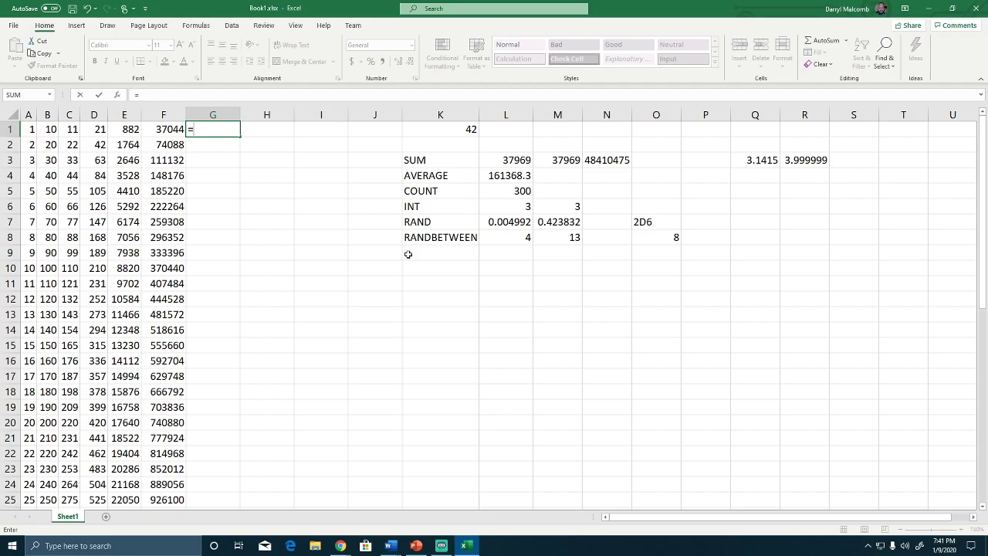
text(RA)
key(Down)
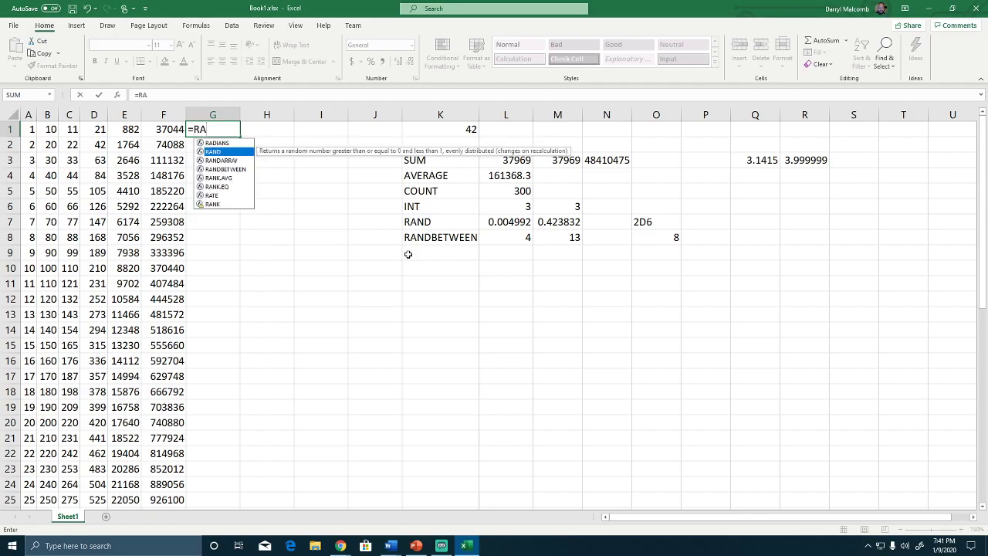
key(Tab)
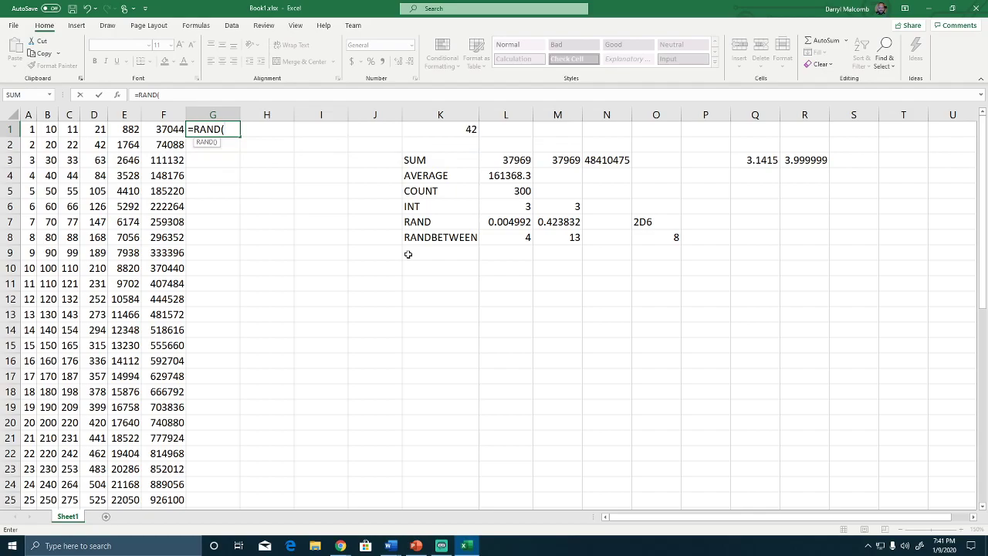
text())
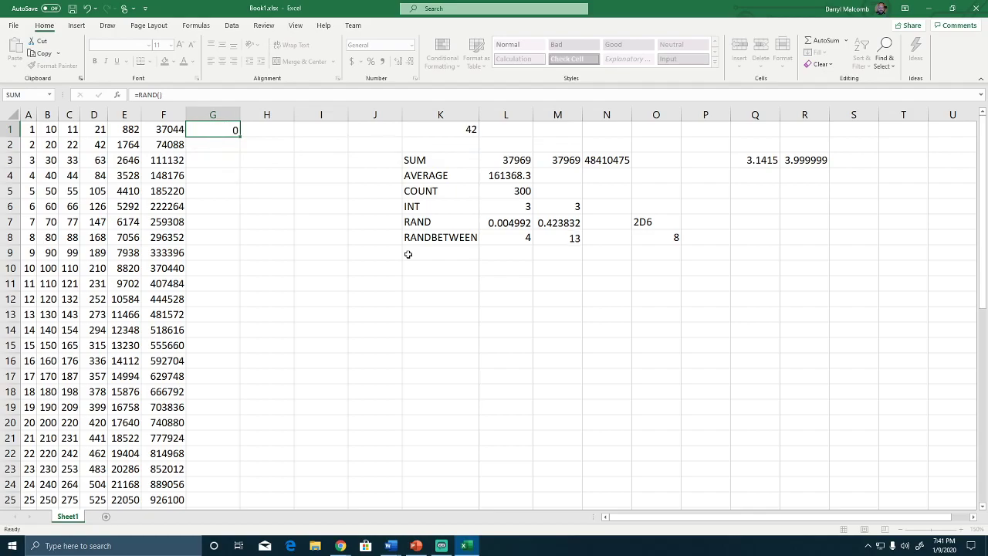
key(Return)
click(223, 128)
drag(240, 136, 236, 500)
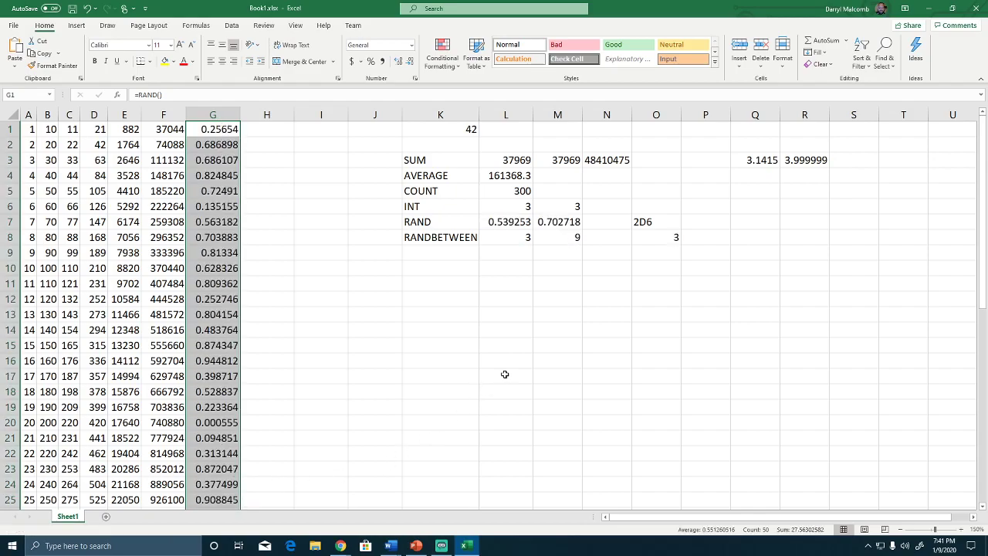
Label cell K9 MAX and enter the formula =MAX(G1:G50) in L9.
click(444, 255)
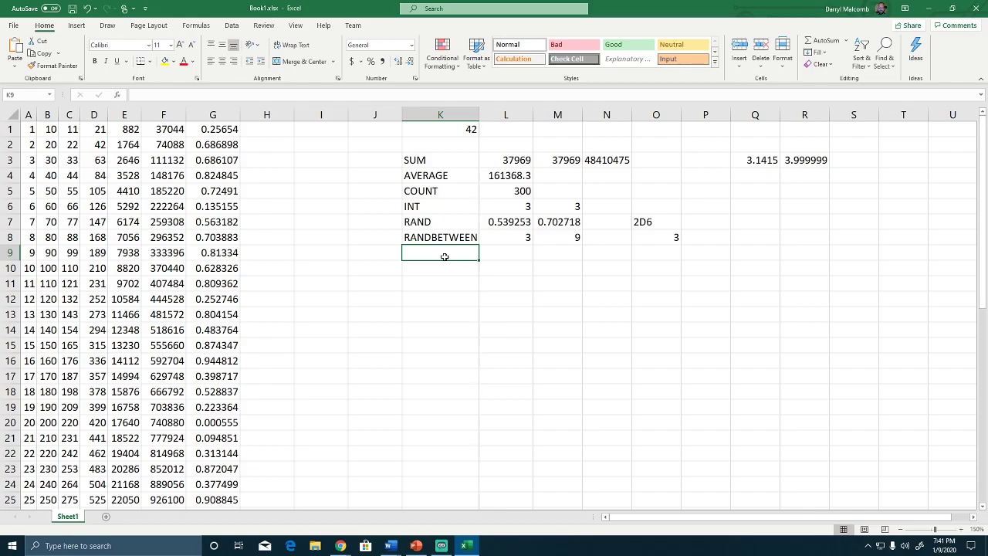
text(MAX)
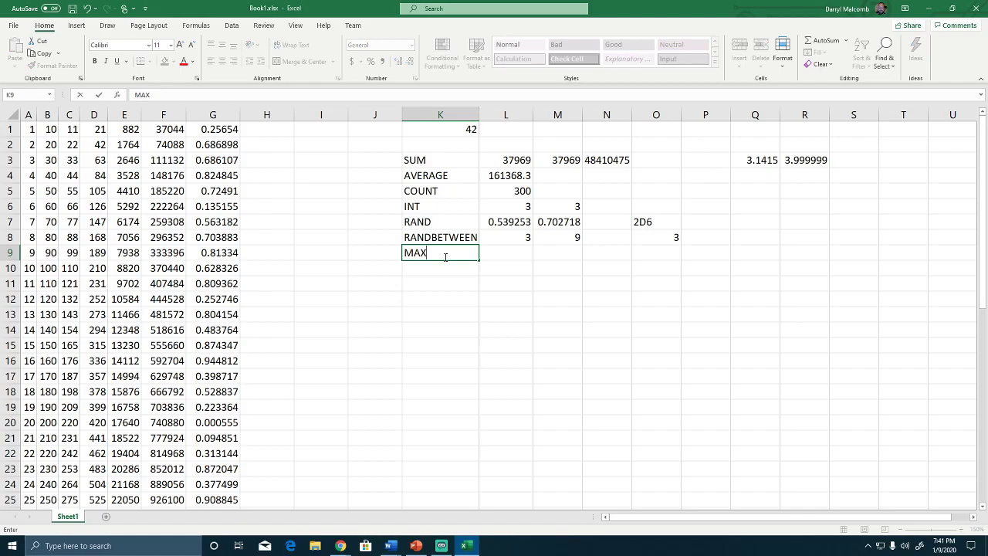
key(Tab)
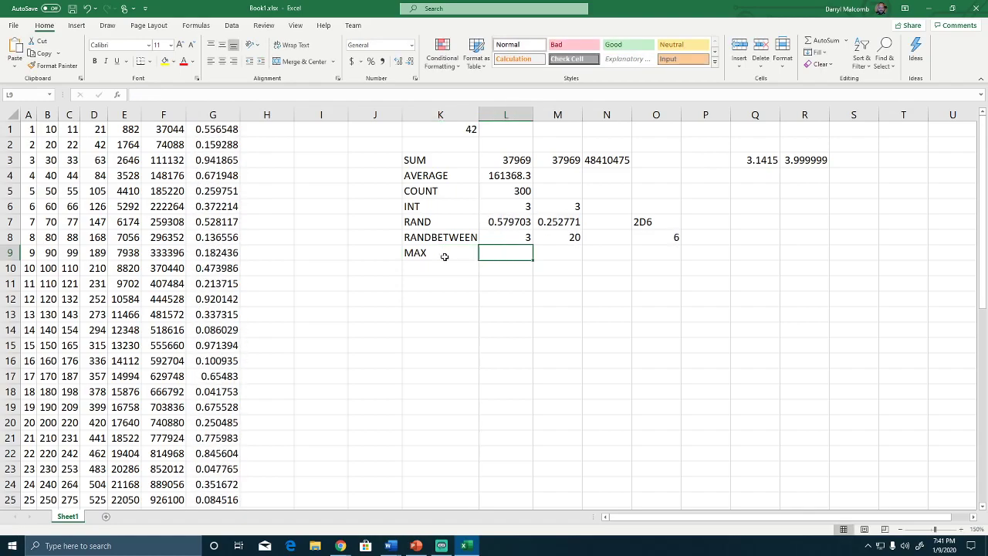
text(=M)
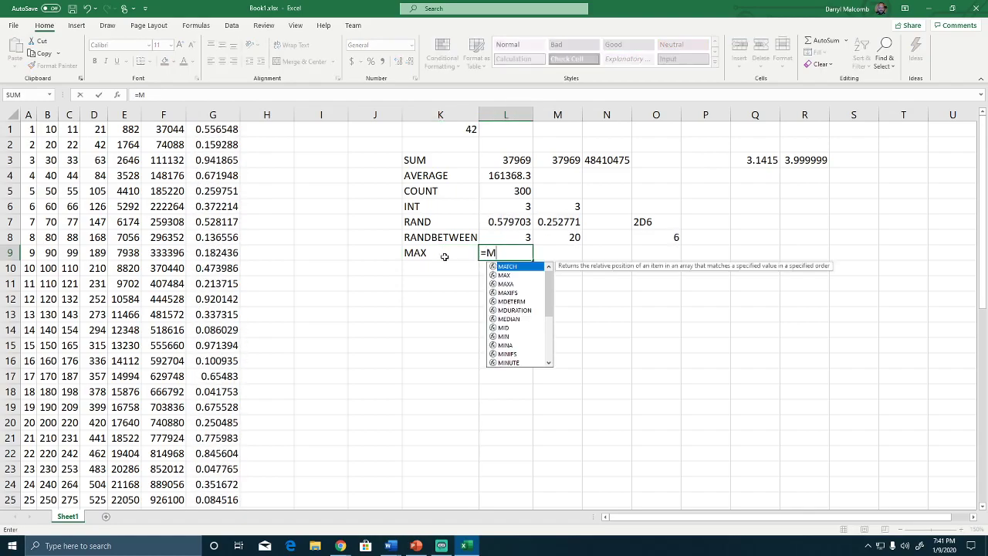
text(AX)
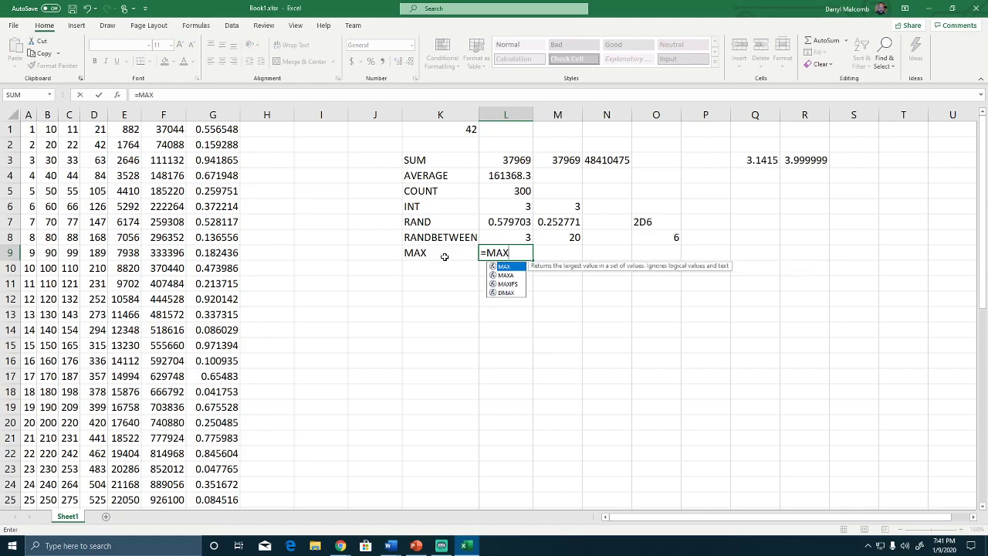
text(()
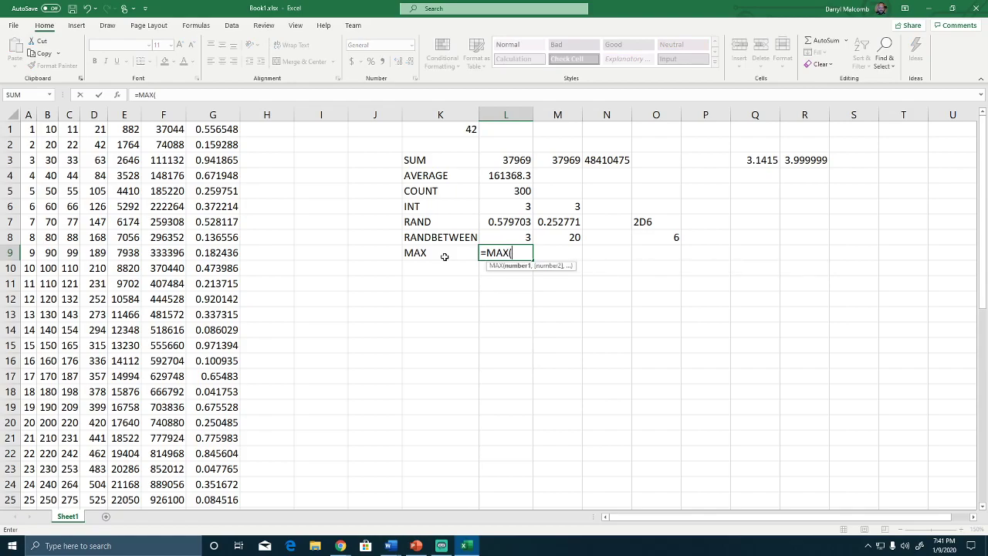
text(G)
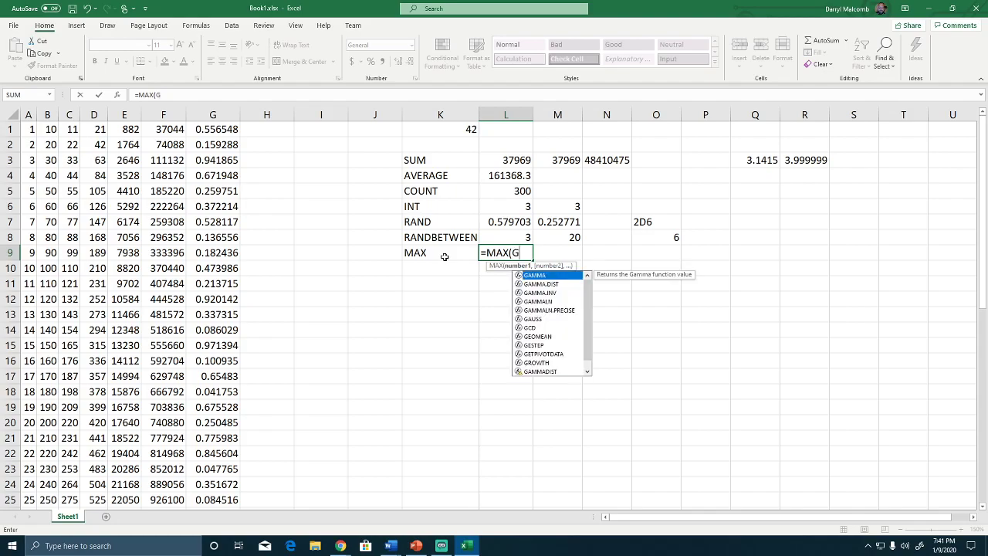
text(1:G)
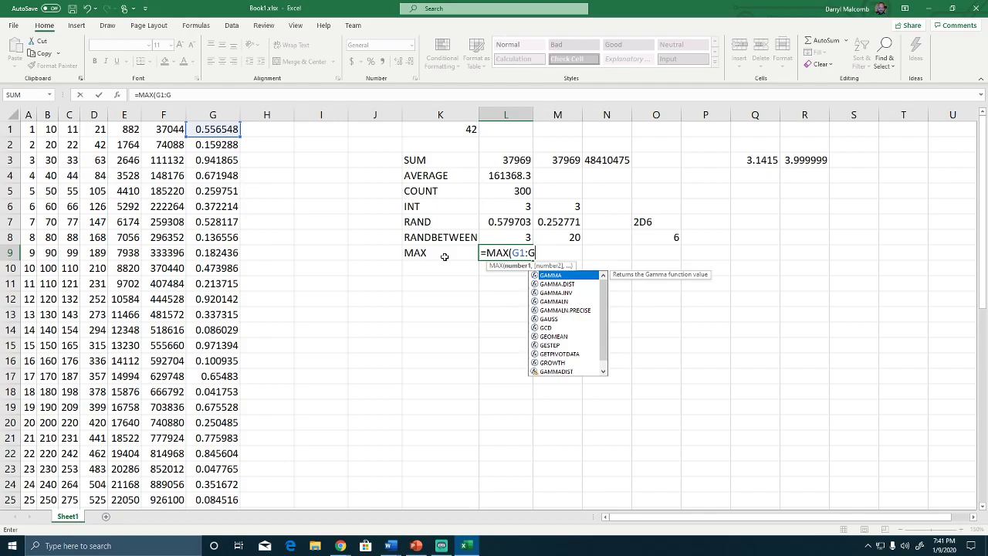
text(50))
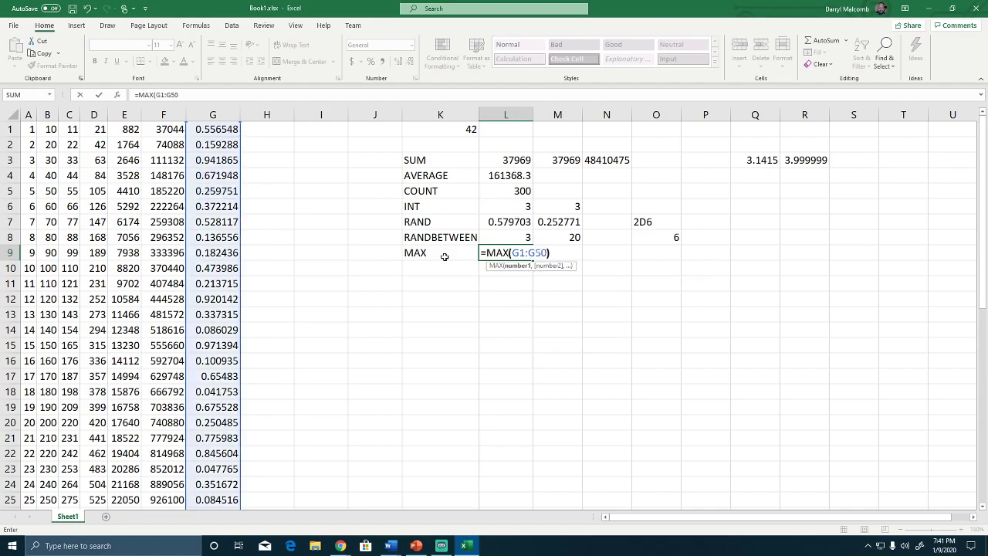
key(Return)
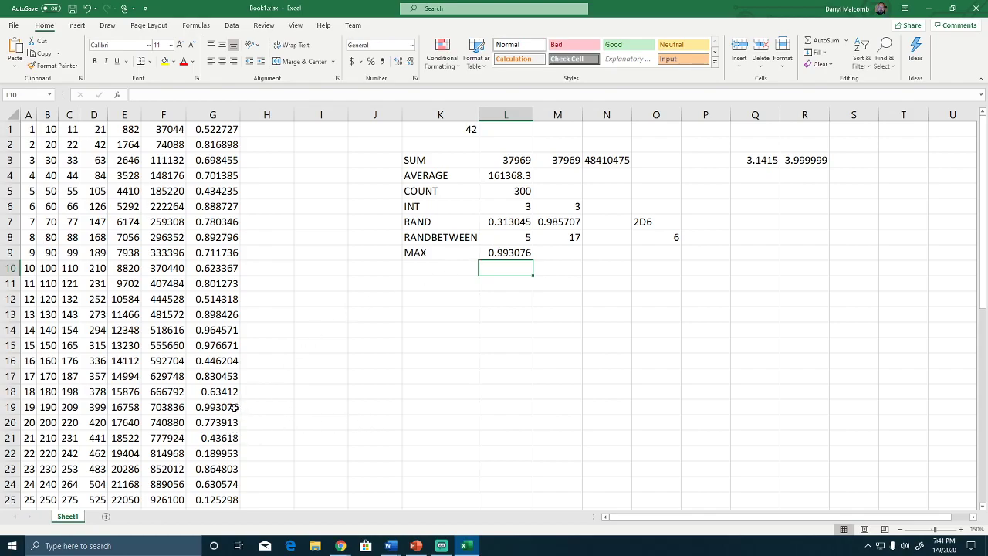
Label cell K10 MIN and enter the formula =MIN(G1:G50) in L10.
click(426, 268)
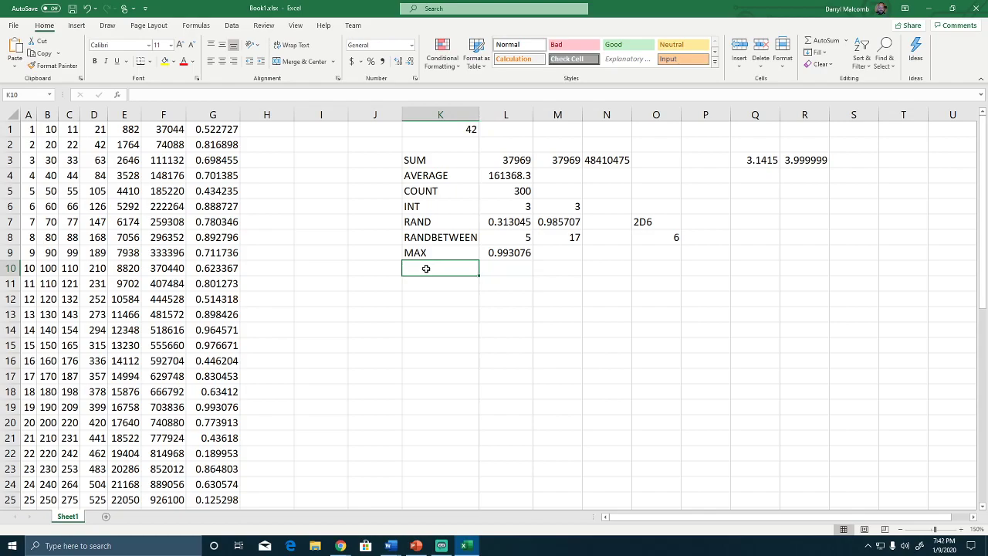
text(MIN)
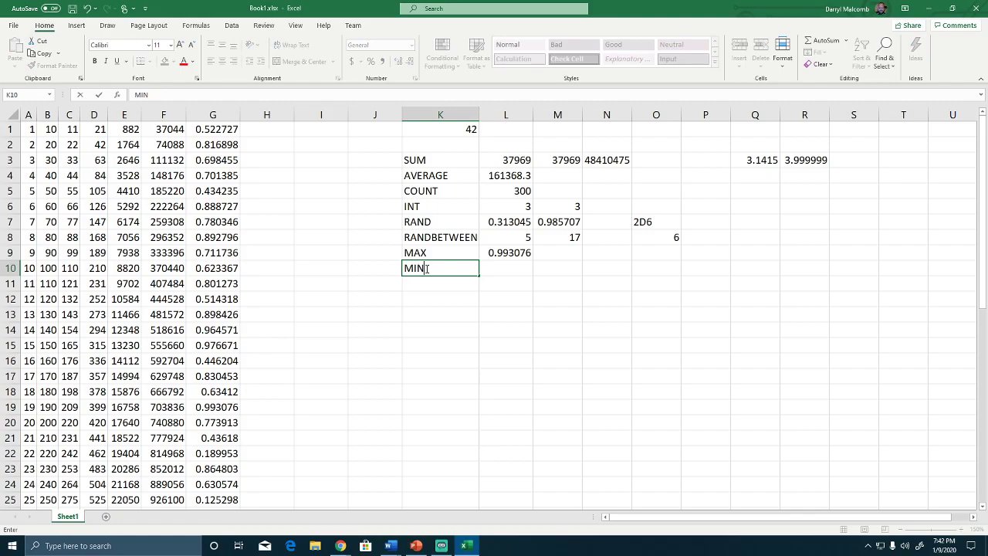
key(Tab)
text(=)
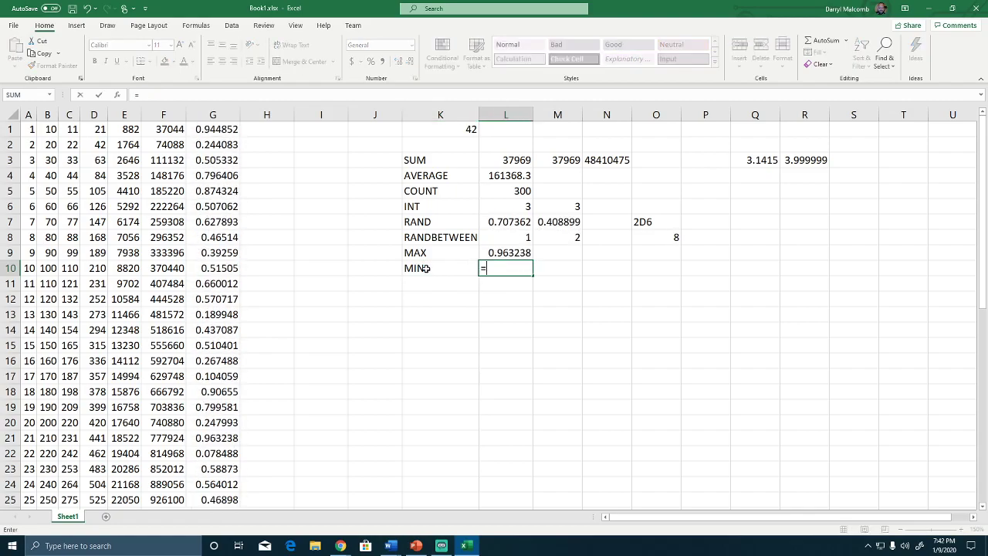
text(MIN)
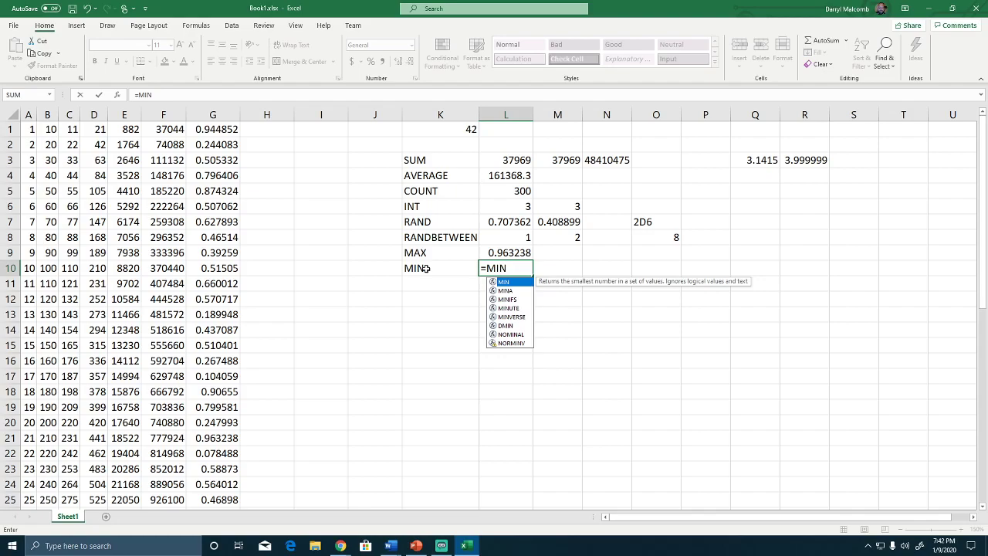
text((G1:)
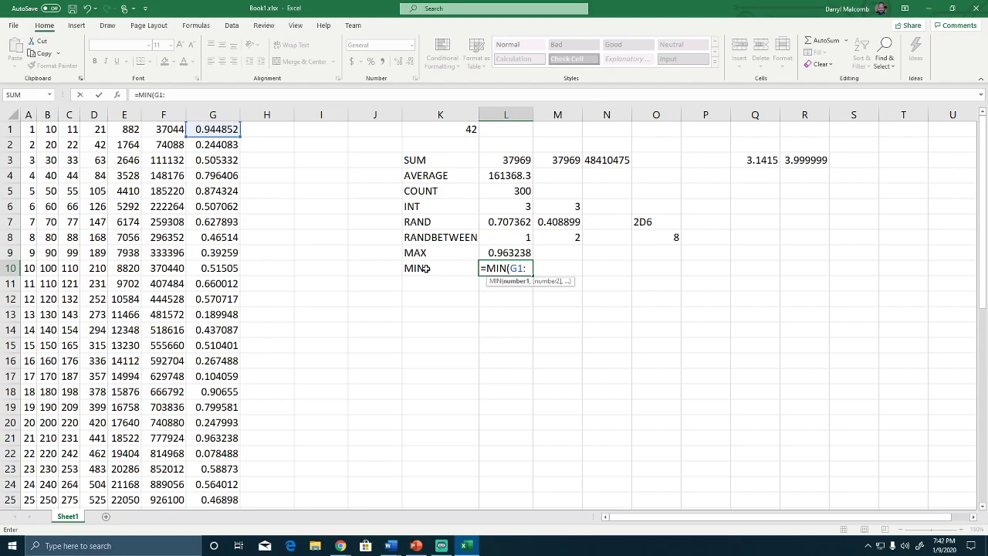
text(G50)
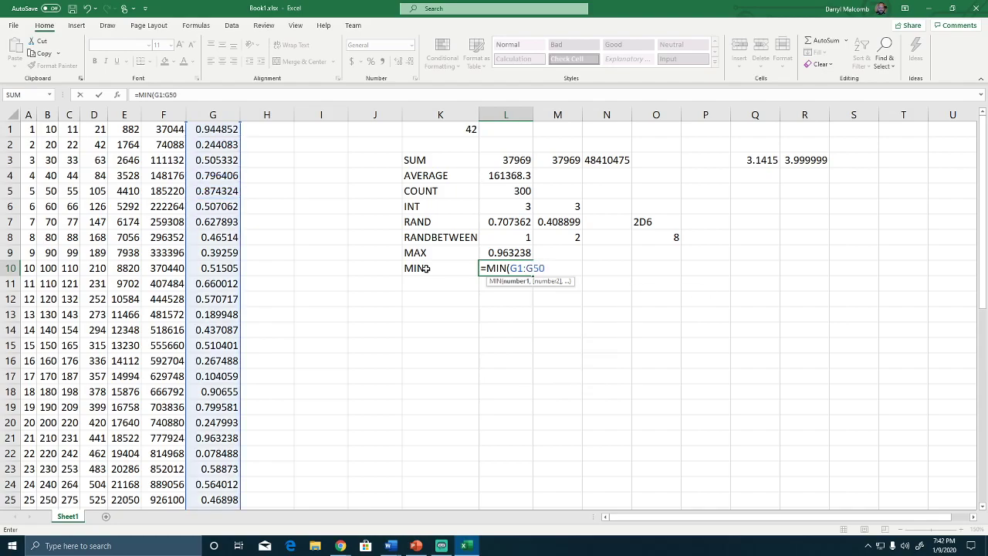
text())
key(Return)
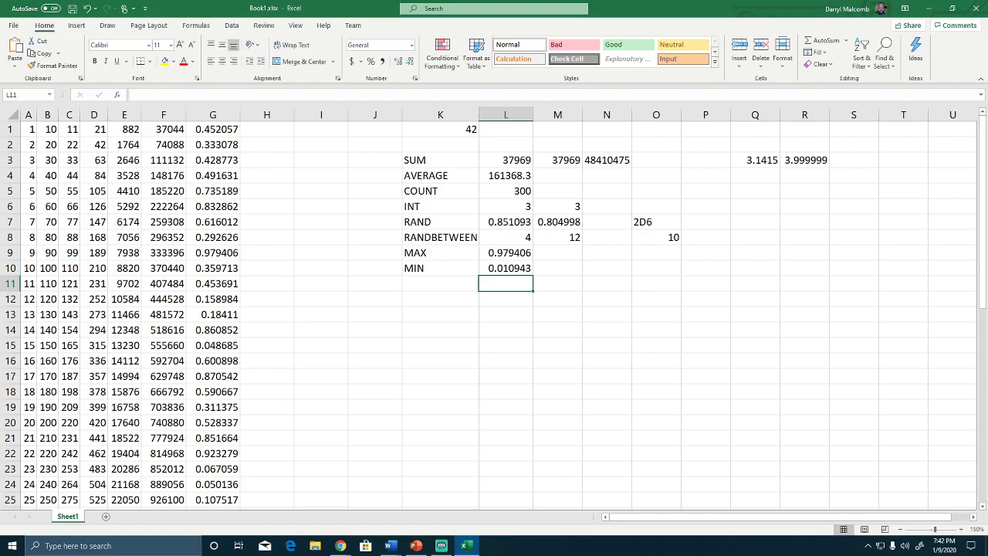
key(alt+Tab)
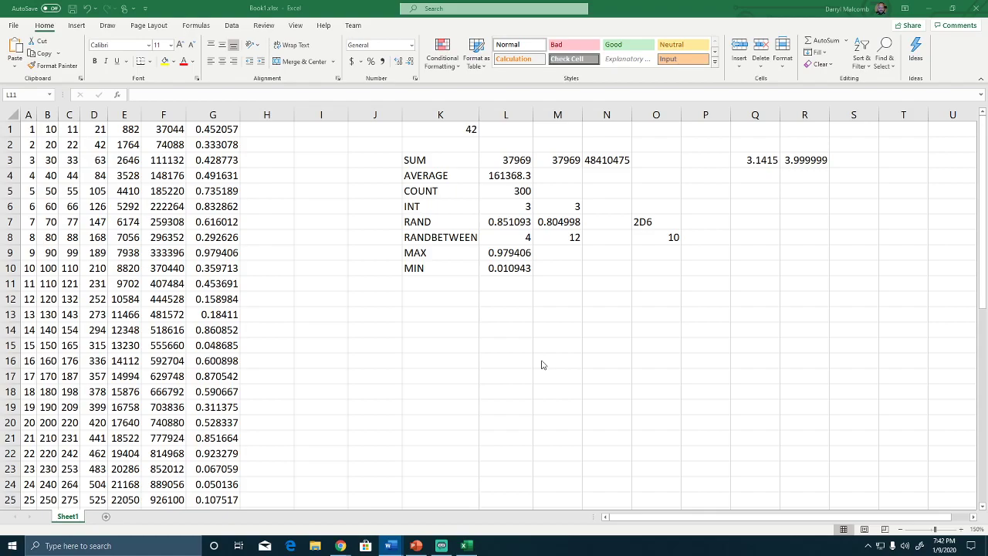
Enter the logical value true in cell K11 and false in L11.
click(434, 283)
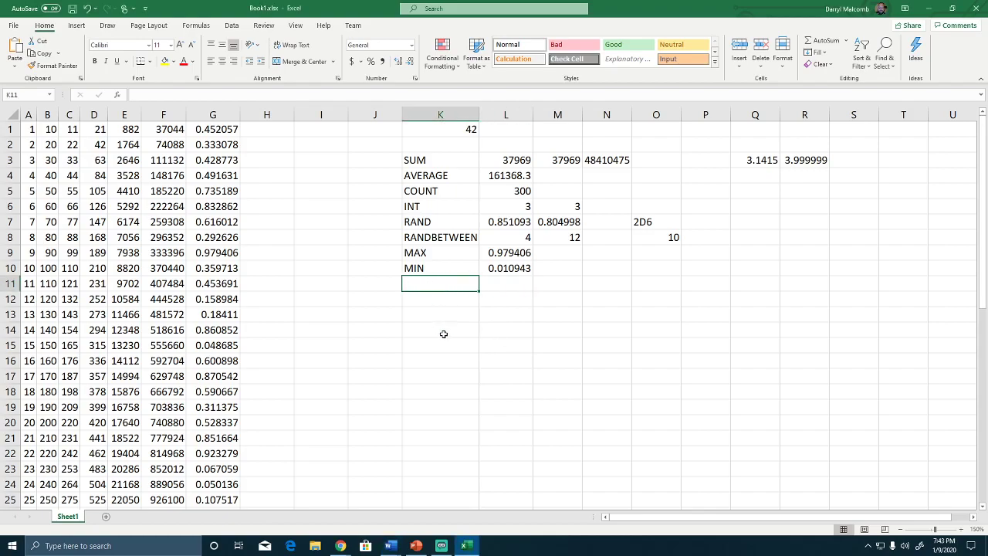
text(true)
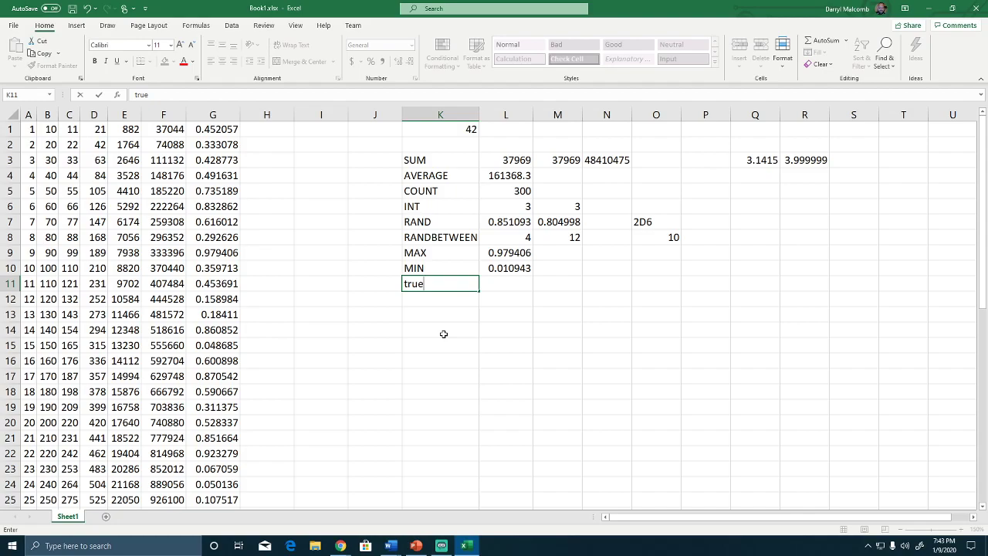
key(Return)
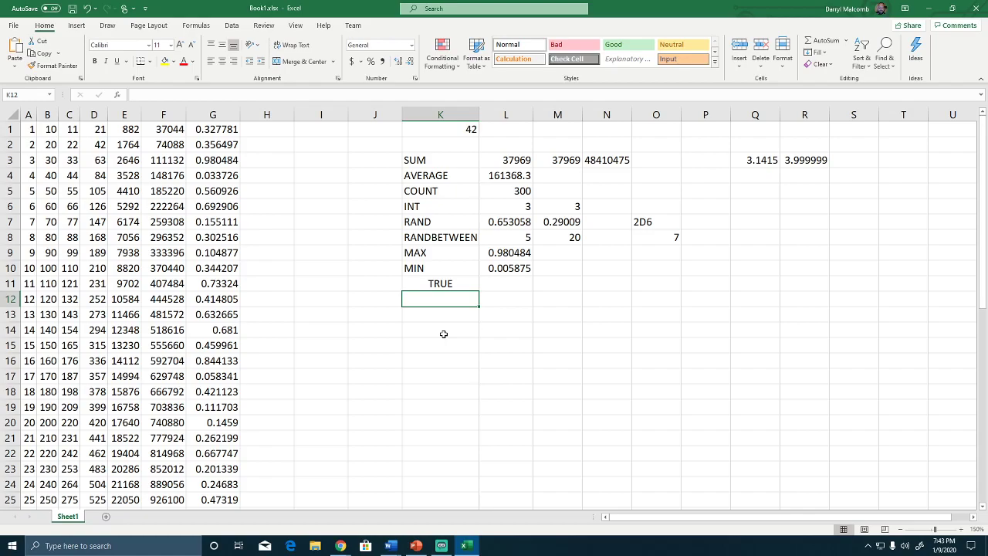
key(Right)
key(Up)
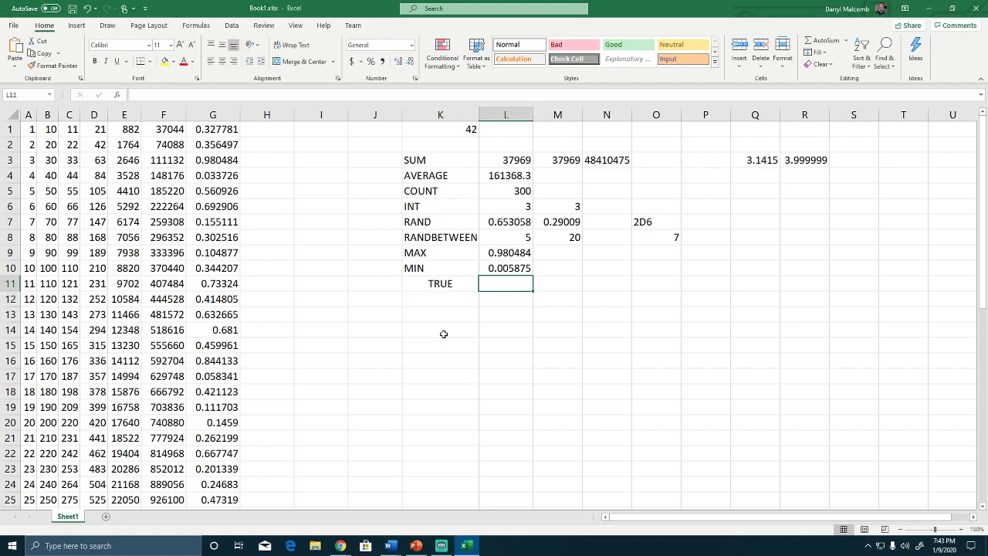
text(false)
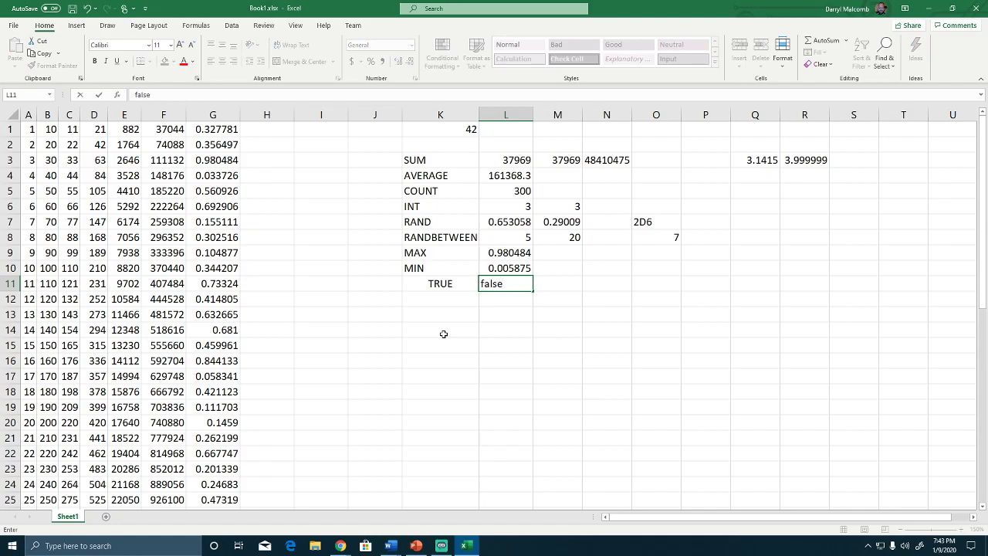
key(Return)
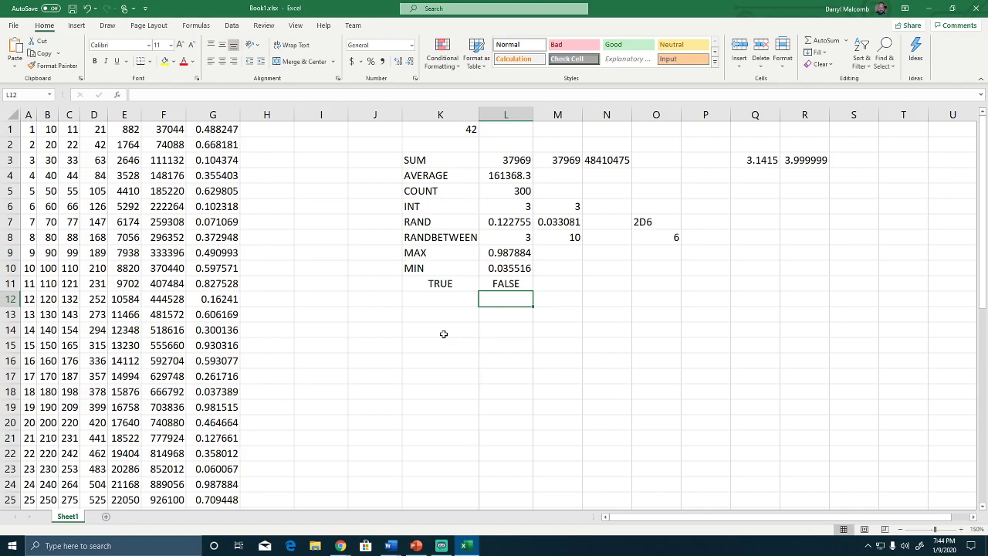
List the comparison operators > < >= <= = <> as text in cell K12.
key(Left)
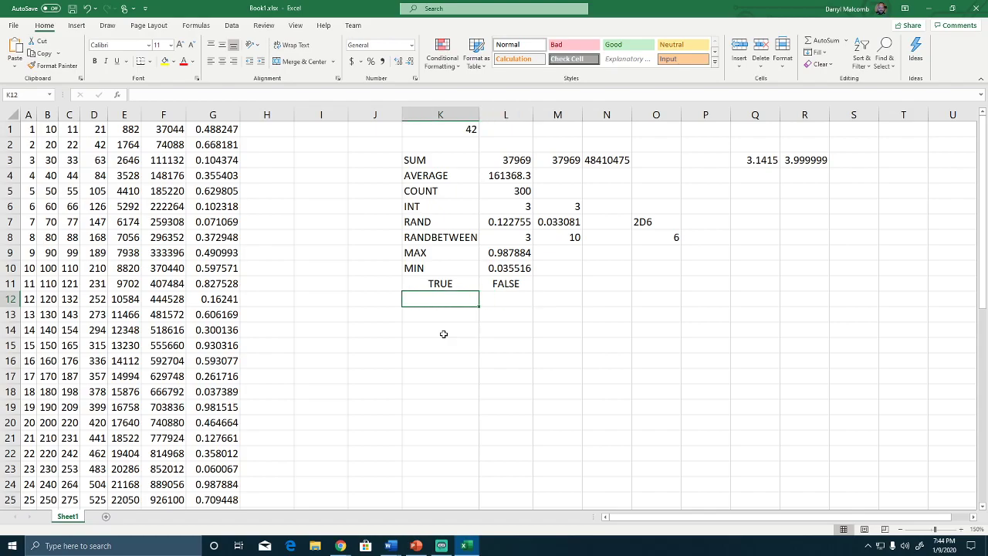
text(> )
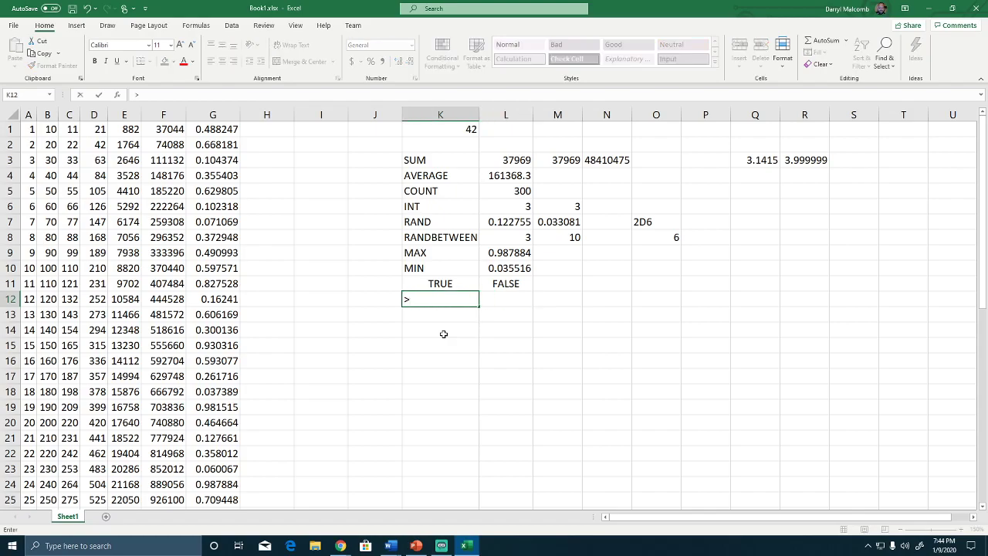
text(<)
text(=)
text(<= = <)
text(>)
key(Tab)
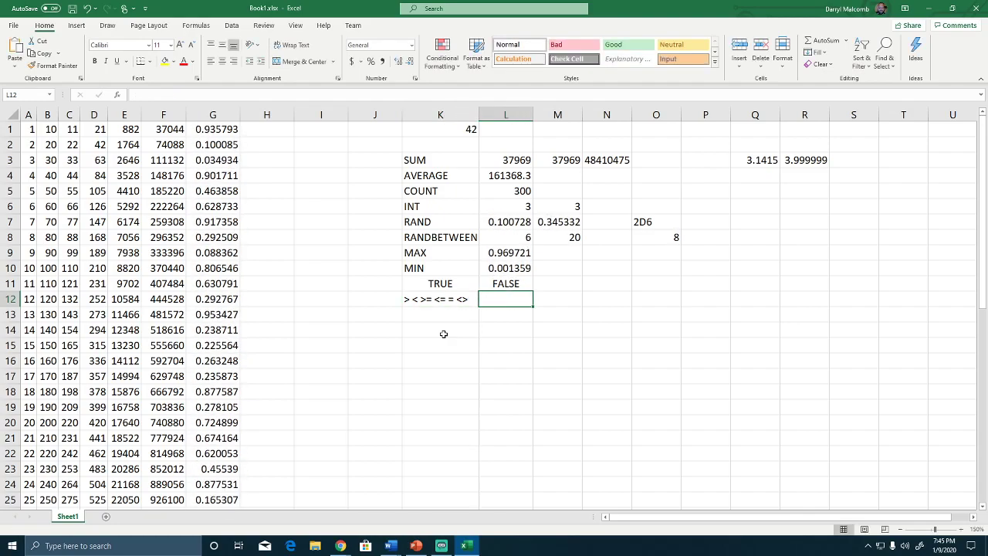
Enter the comparison formula =L7>.5 in L12 to test the RAND value against 0.5.
text(=)
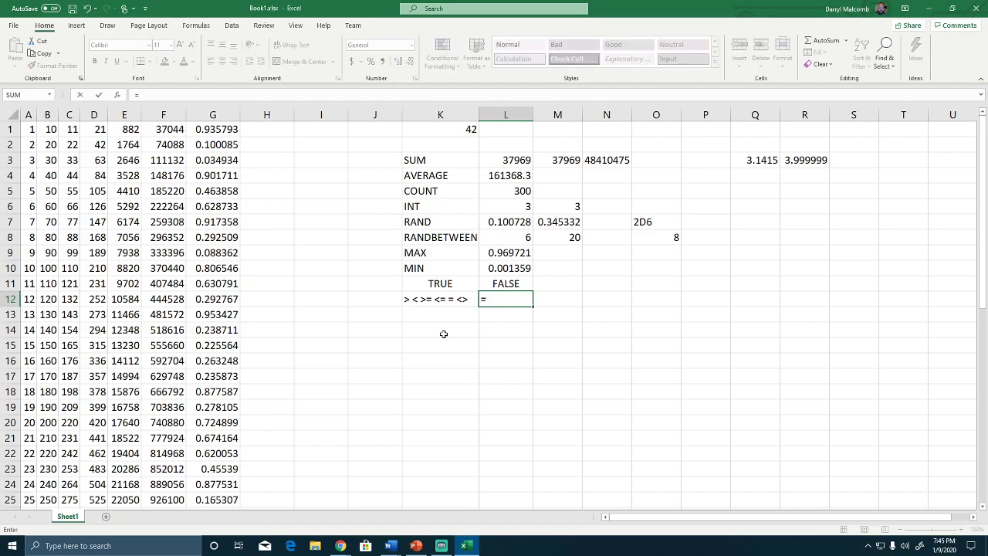
click(508, 222)
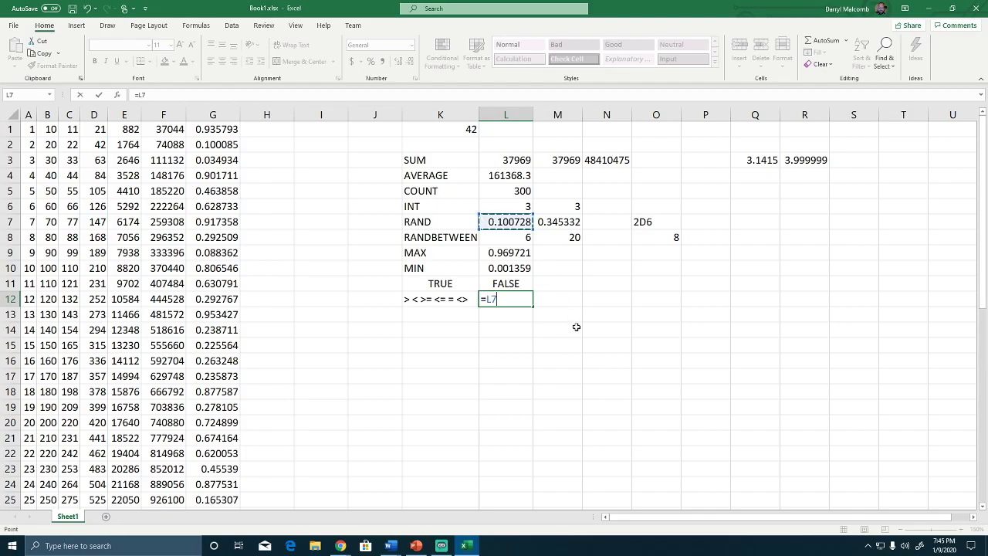
text(>.5)
key(Return)
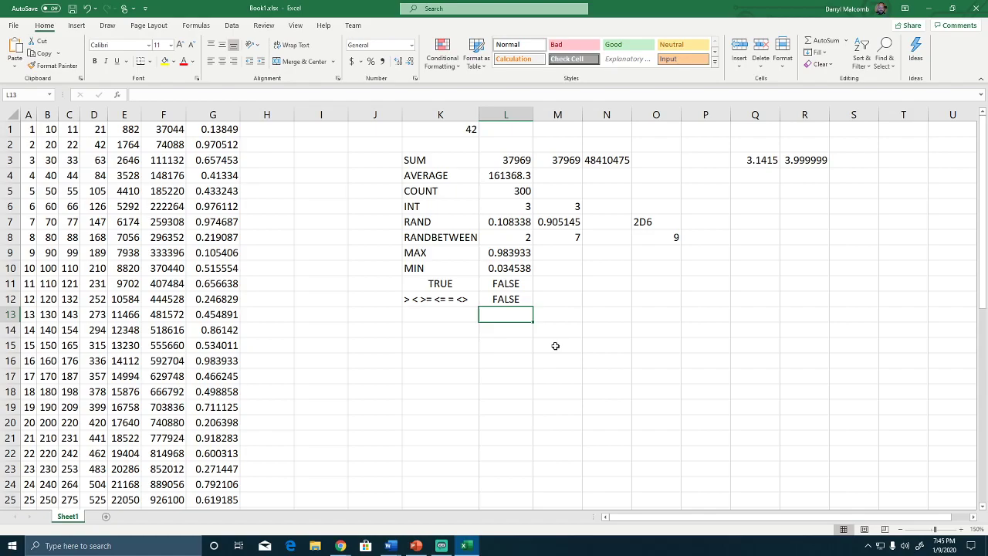
Enter the comparison formula =L7<.5 in cell M12 and recalculate the sheet to test it with new random values.
key(F9)
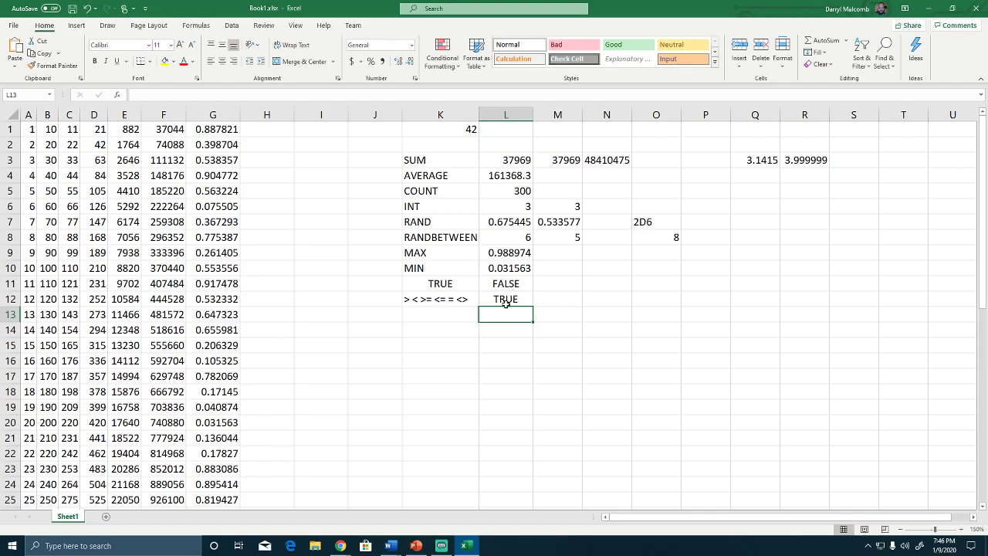
click(557, 301)
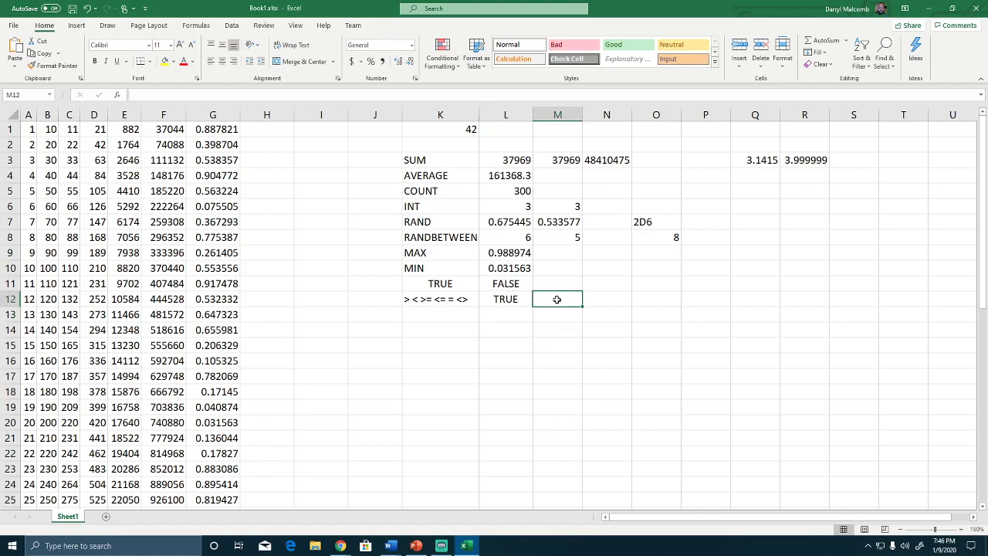
text(=)
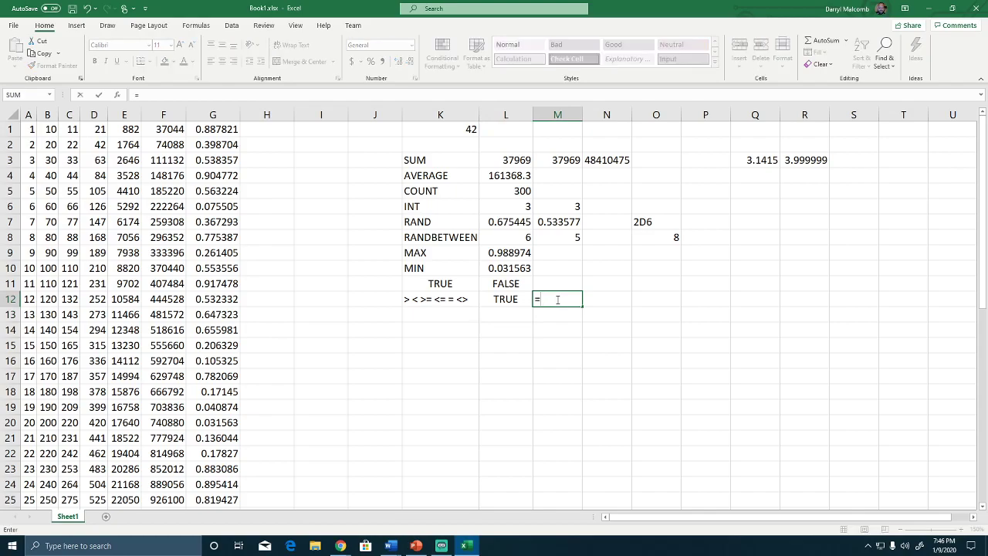
click(506, 224)
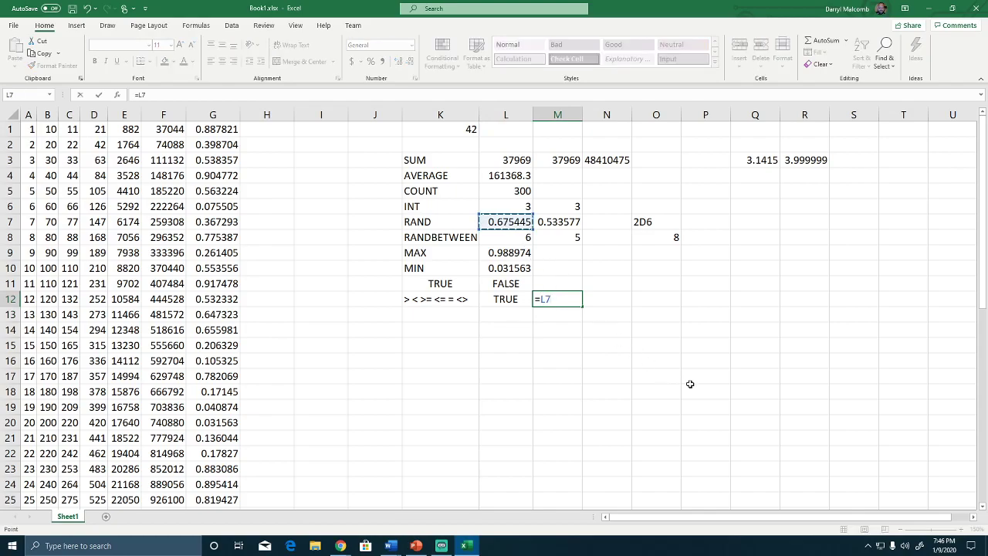
text(<.5)
key(Return)
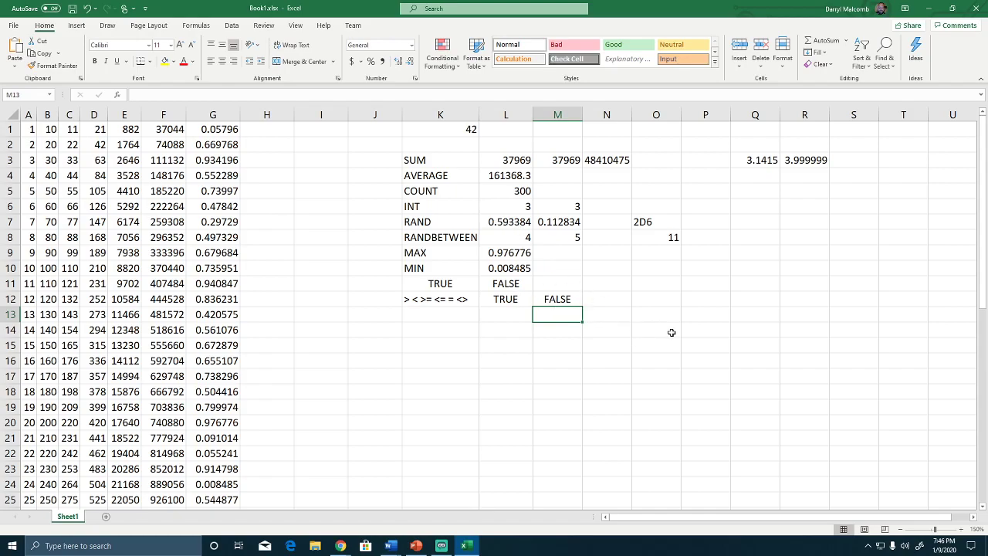
key(F9)
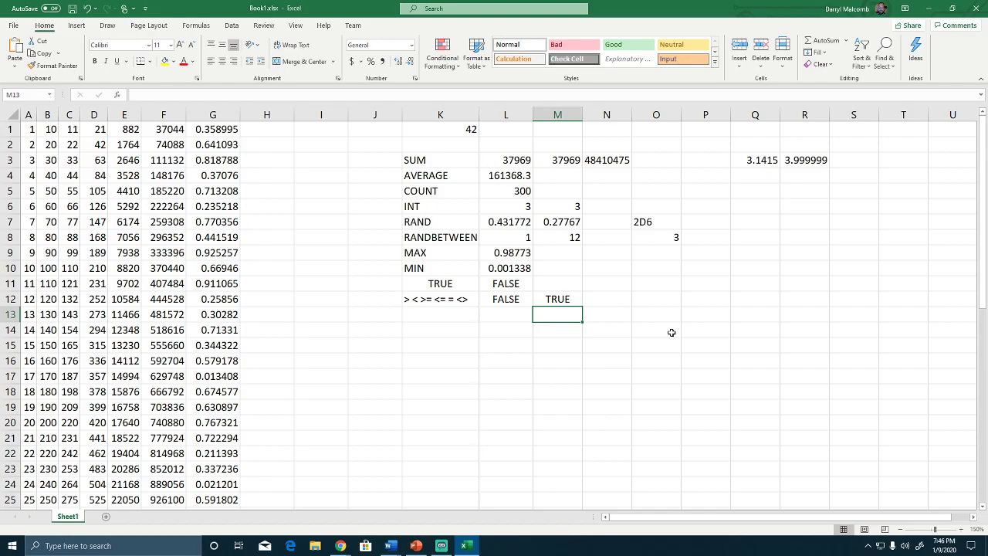
Replace the RAND formula in L7 with .5 to test the greater-than and less-than comparisons, and undo the replacement.
click(503, 223)
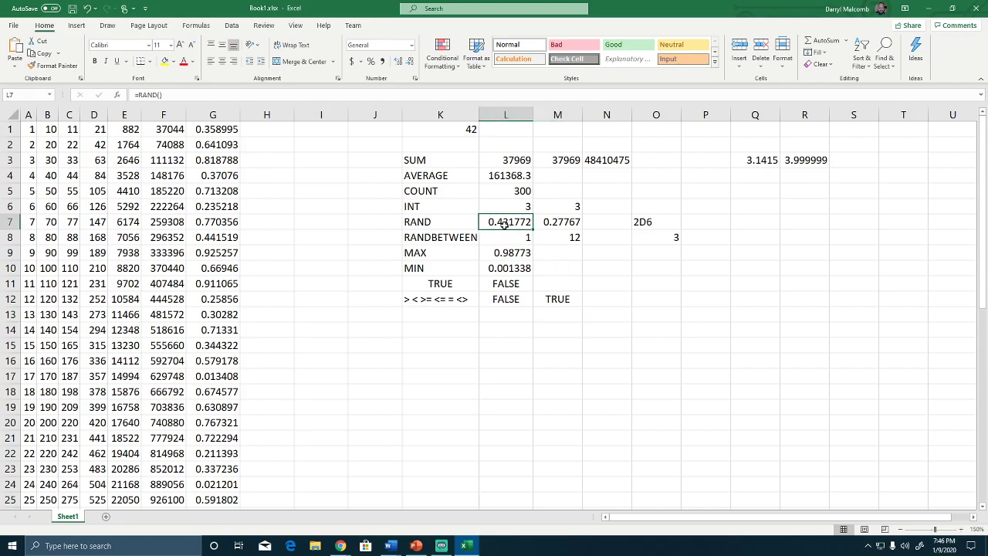
double_click(503, 223)
drag(523, 222, 467, 222)
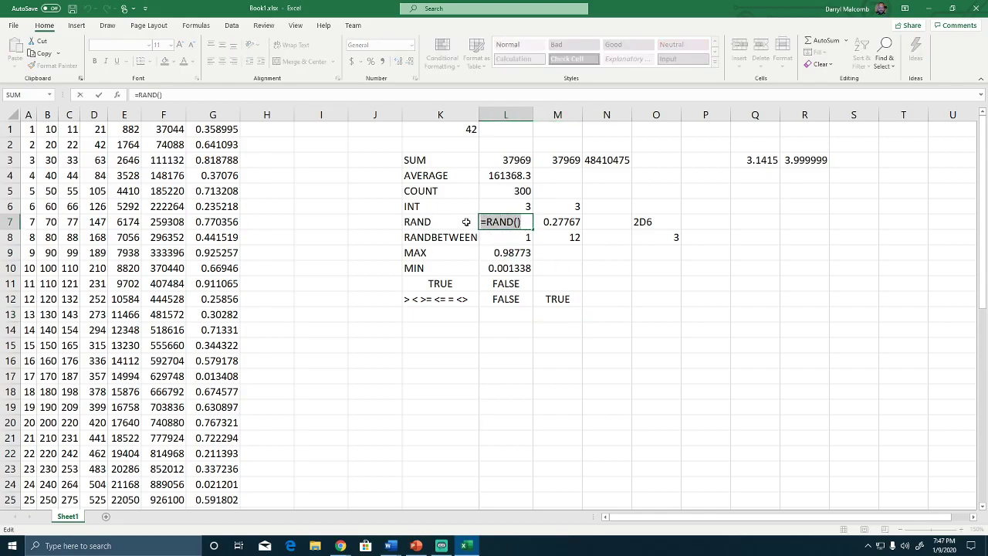
text(.5)
key(Return)
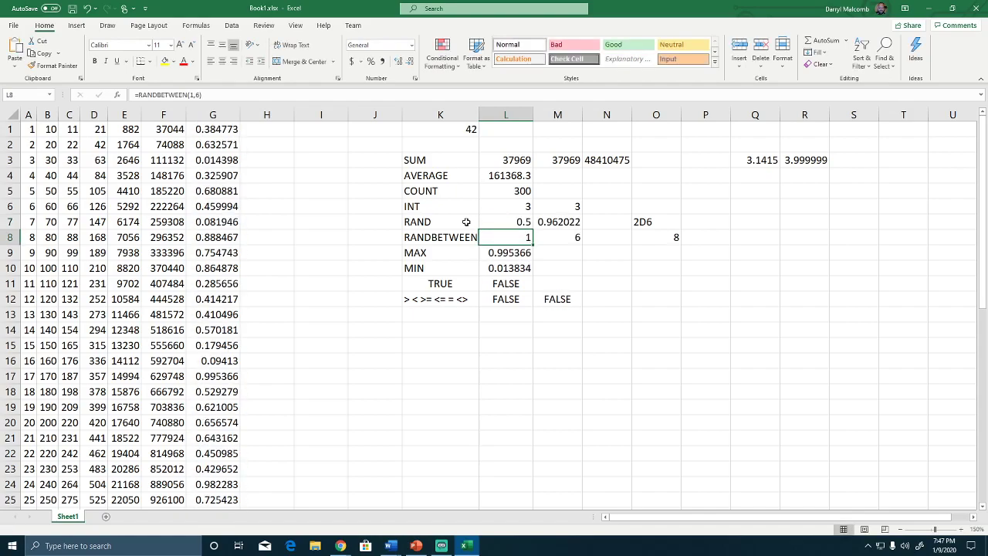
key(ctrl+z)
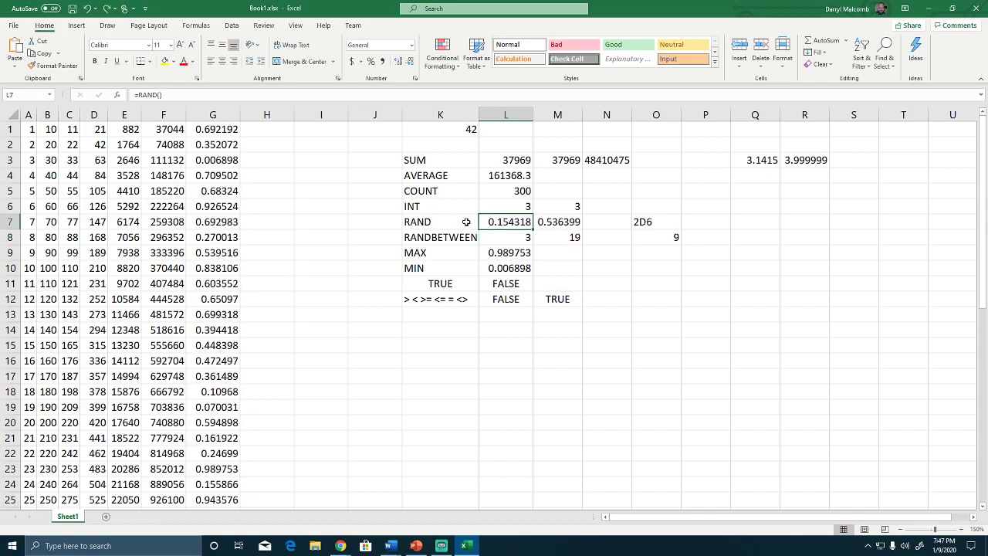
Enter the equality comparison formula =L7=.5 in cell N12.
click(604, 299)
double_click(604, 298)
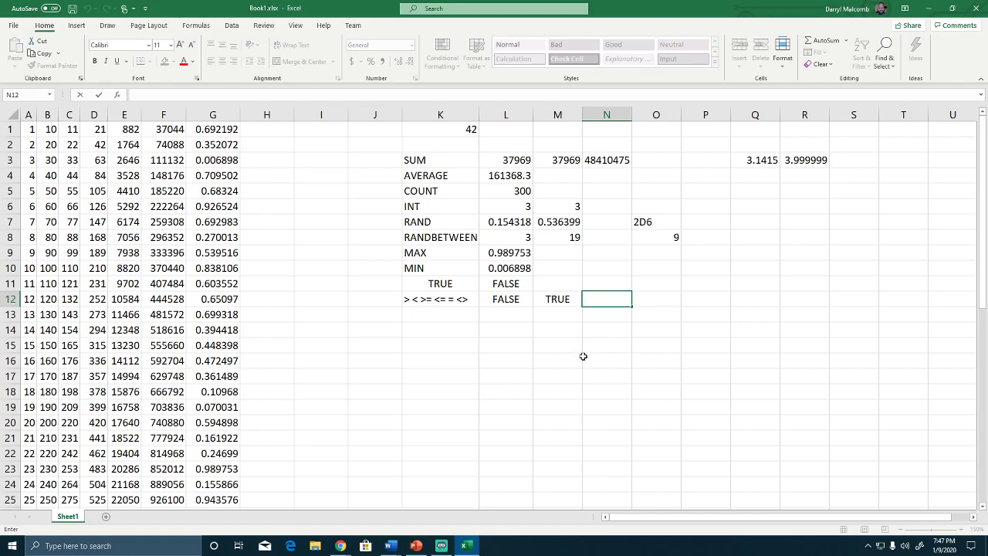
text(=)
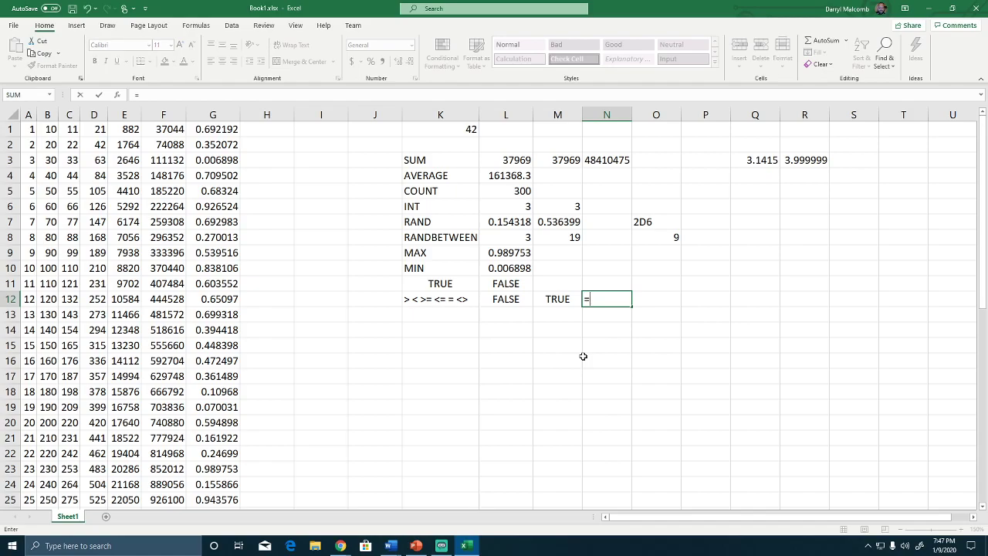
click(514, 222)
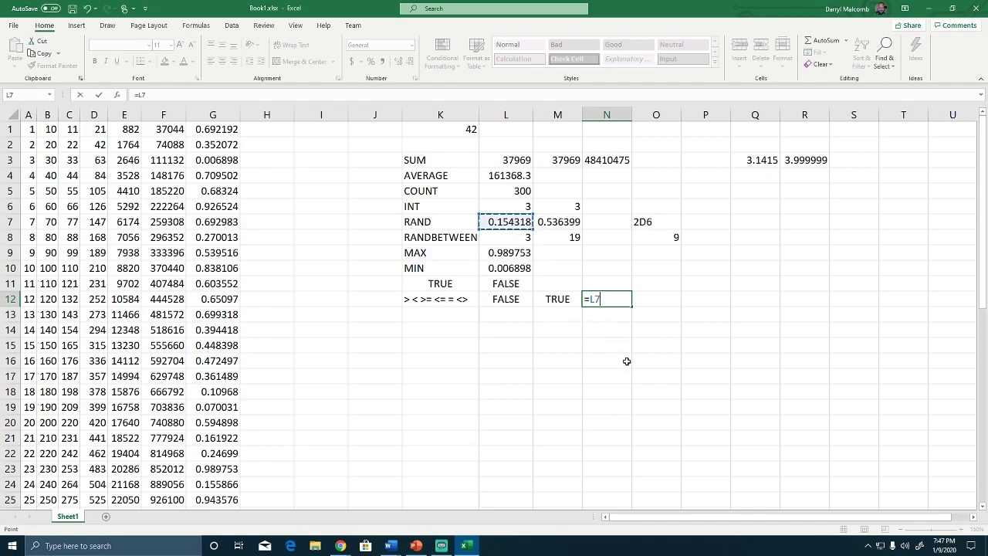
text(=.5)
key(Return)
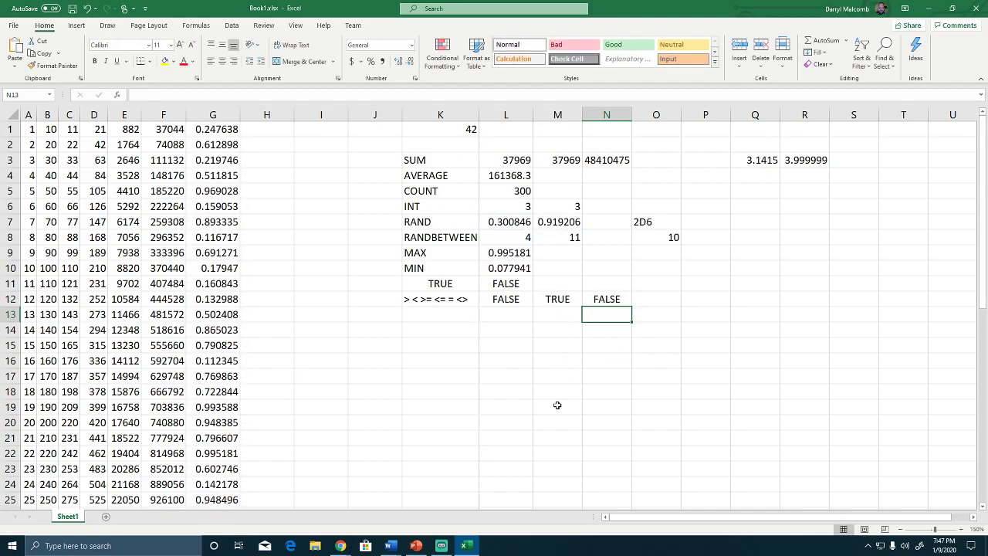
Recalculate the sheet repeatedly to watch how the three comparisons in row 12 respond to new random values.
key(F9)
key(F9)
key(F9)
key(F9)
key(F9)
key(F9)
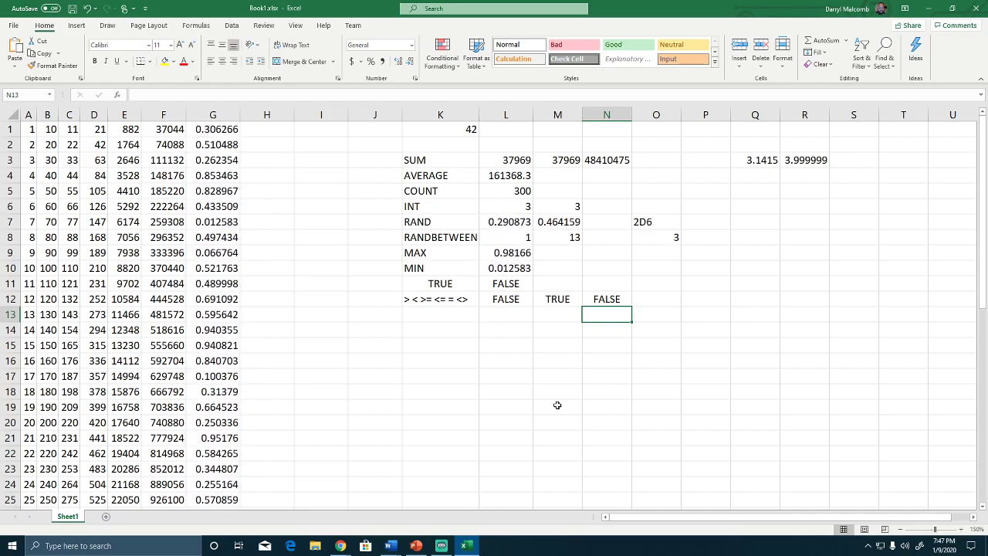
key(F9)
key(F9)
key(F9)
key(F9)
key(F9)
key(F9)
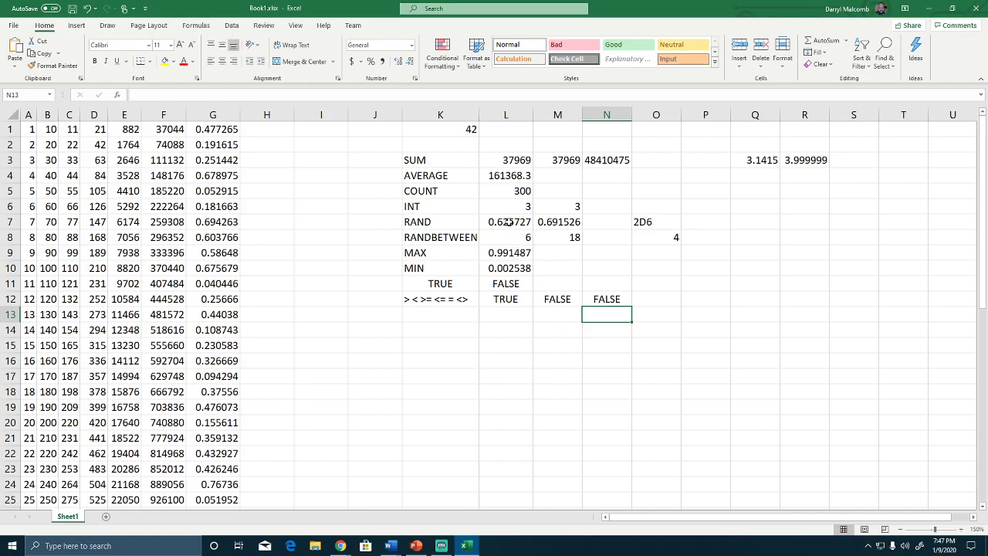
Overwrite the RAND formula in L7 with .5 to test the equality comparison in N12, and undo the change.
double_click(508, 221)
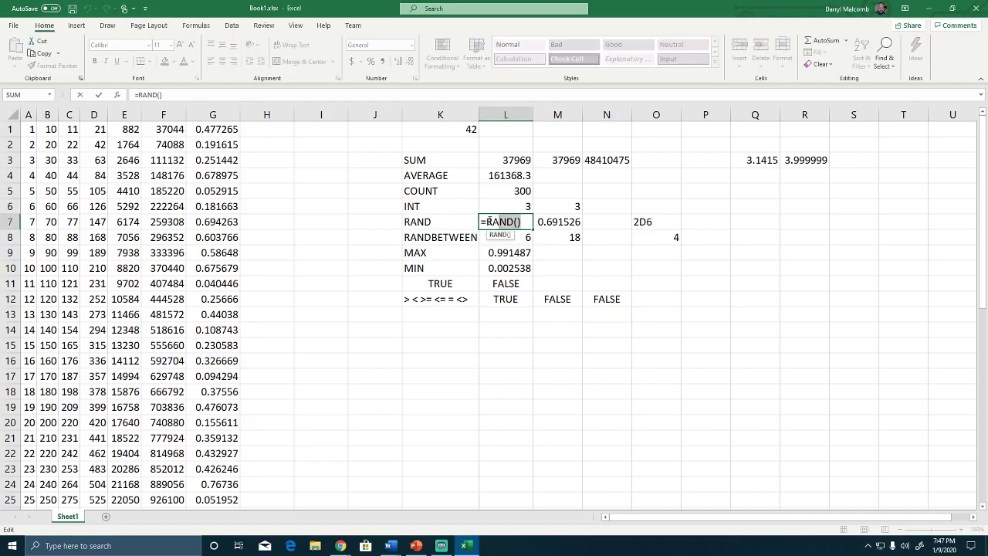
key(BackSpace)
text(.5)
key(Return)
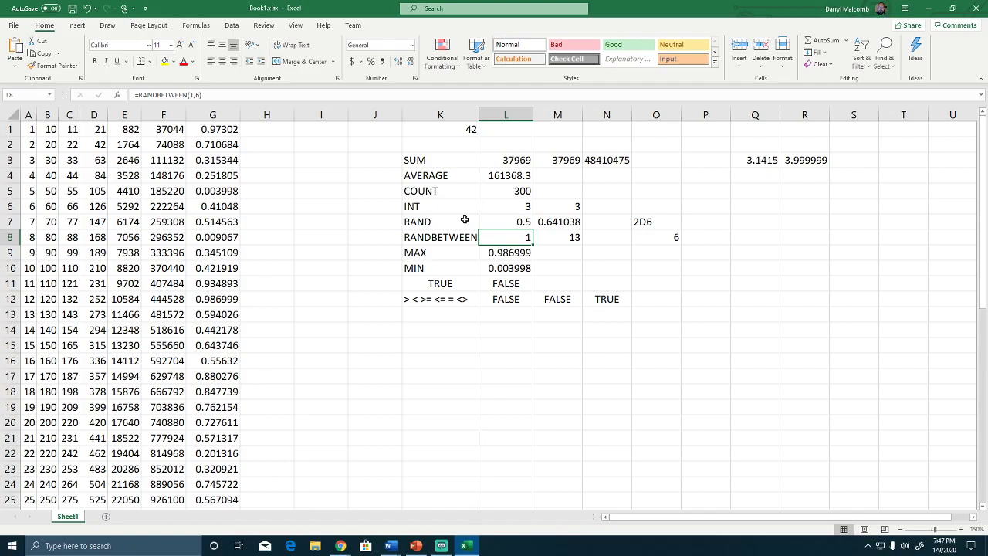
key(ctrl+z)
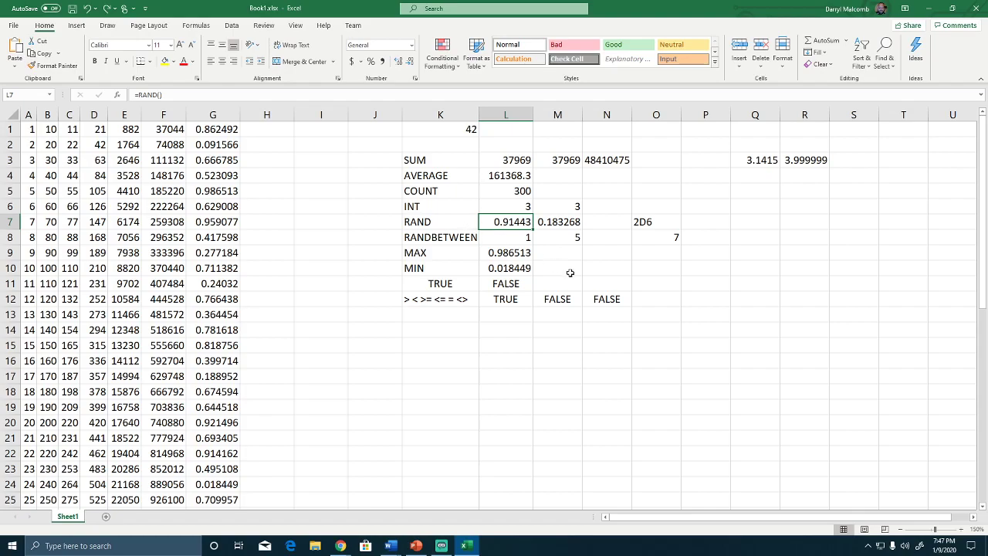
Enter the not-equal comparison formula =L7<>.5 in cell O12.
click(659, 300)
double_click(658, 301)
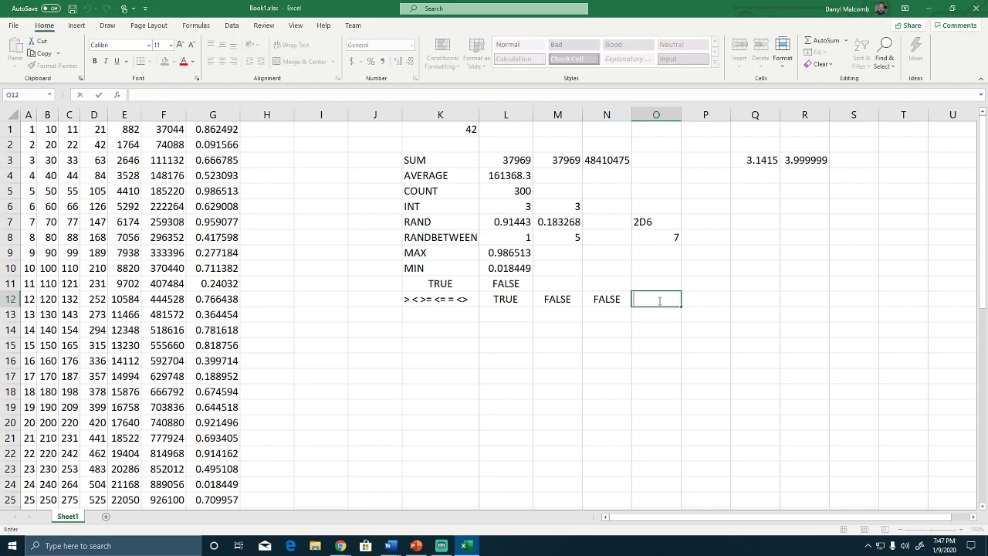
text(=)
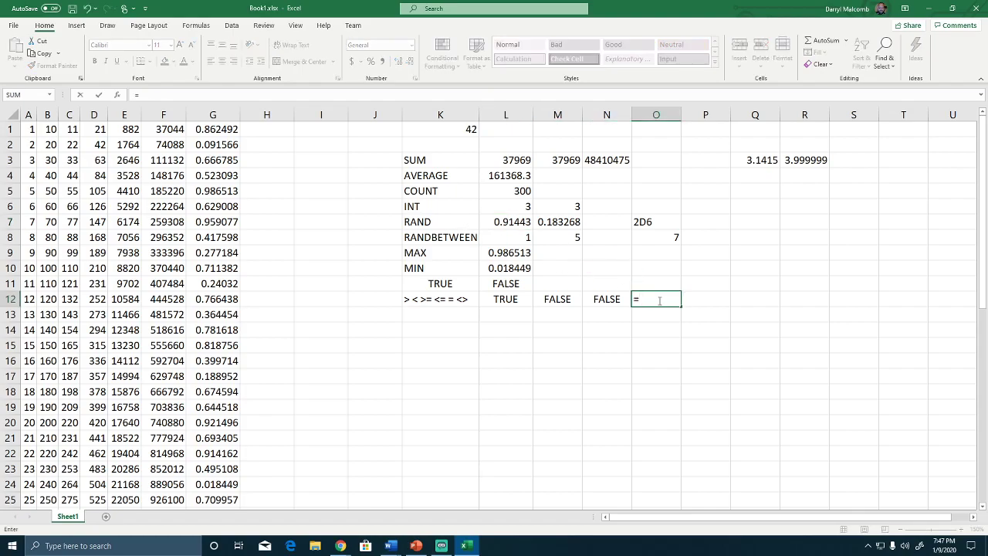
click(522, 218)
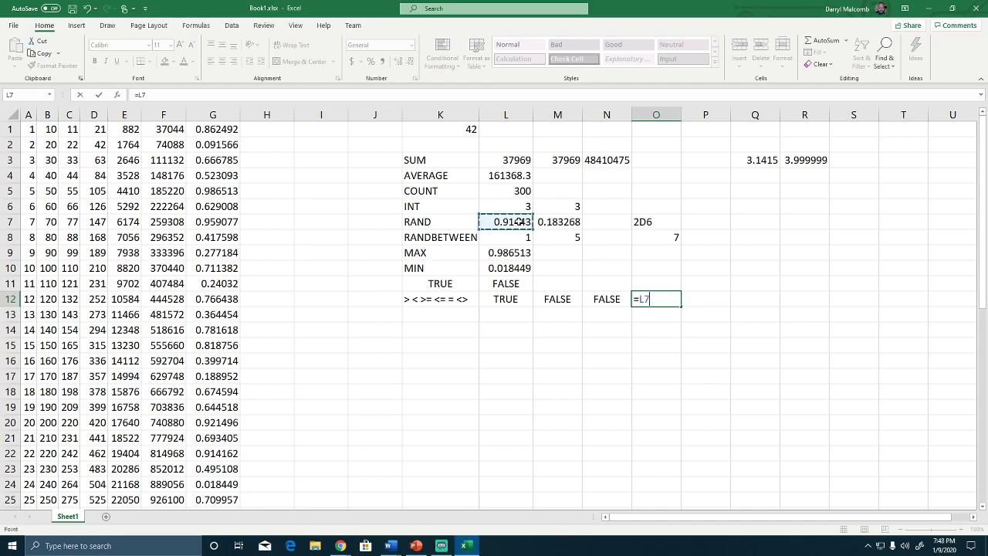
text(<>)
text(M7)
key(Return)
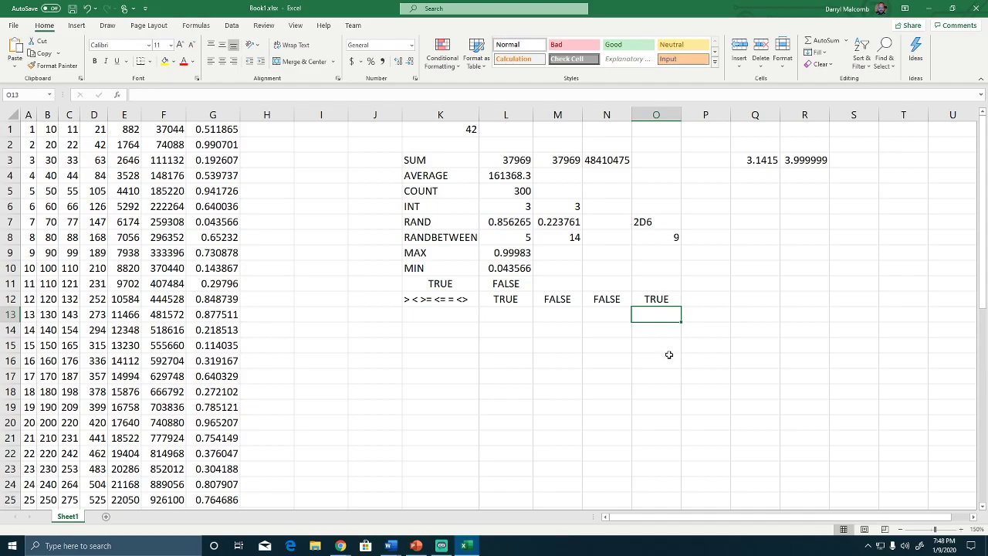
Recalculate the sheet repeatedly to check the not-equal comparison in O12 against new random values.
click(666, 300)
click(653, 341)
key(F9)
key(F9)
key(F9)
key(F9)
key(F9)
key(F9)
key(F9)
key(F9)
key(F9)
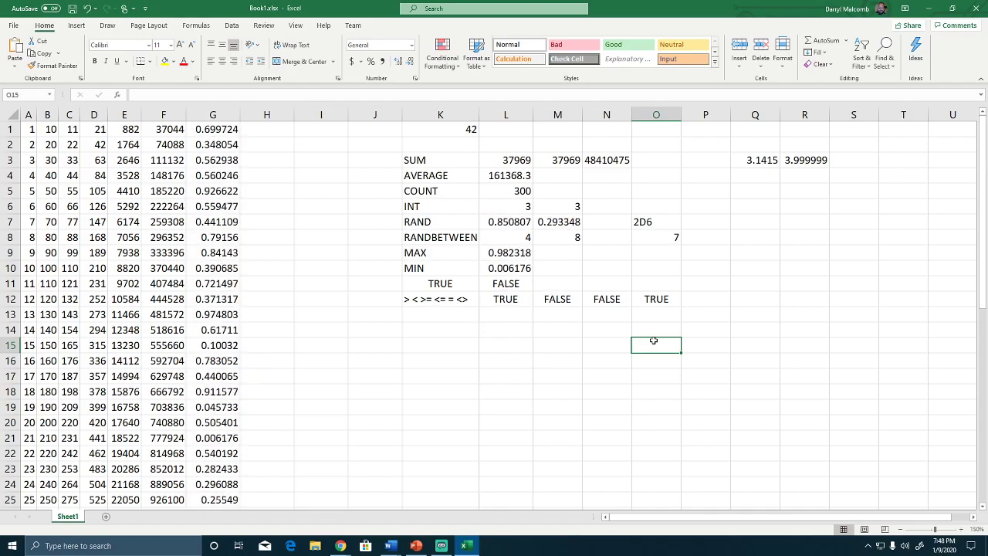
Set L7 to .5 in place of its RAND formula to test the not-equal comparison in O12, and undo the change.
double_click(514, 223)
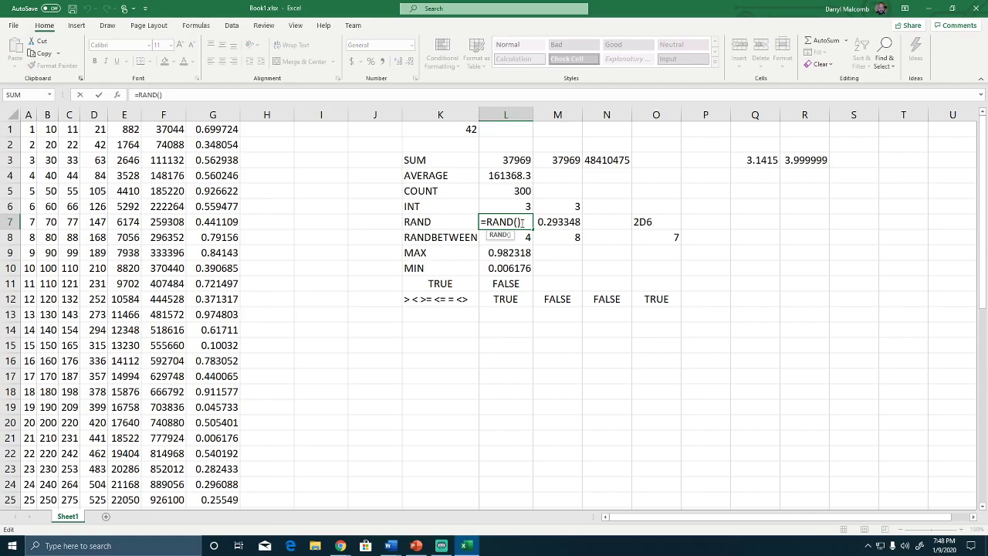
drag(523, 222, 440, 220)
text(.5)
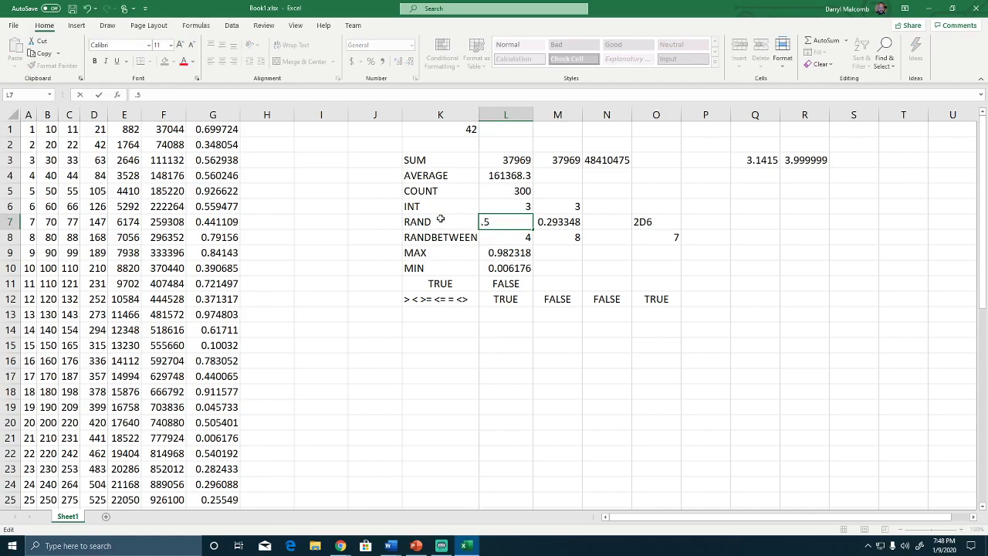
key(Return)
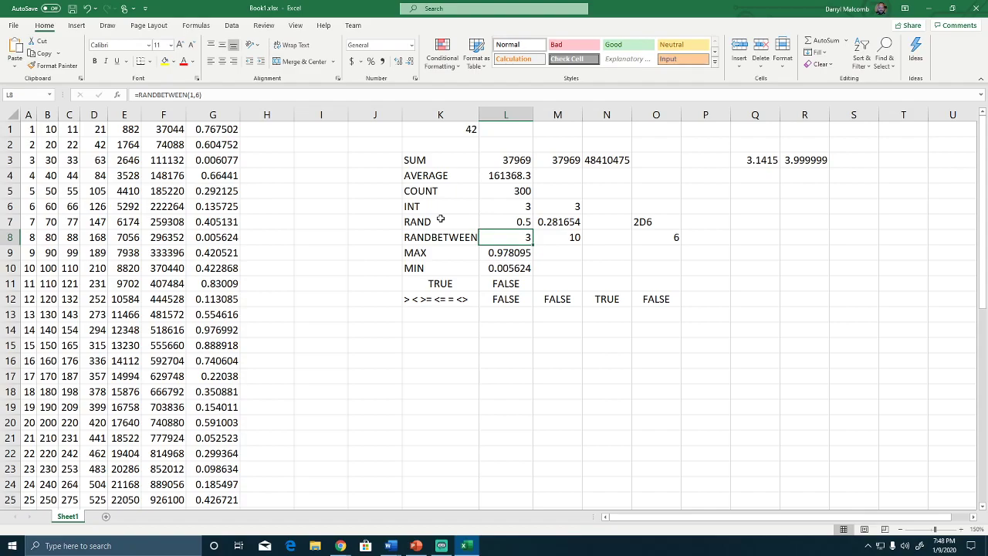
key(ctrl+z)
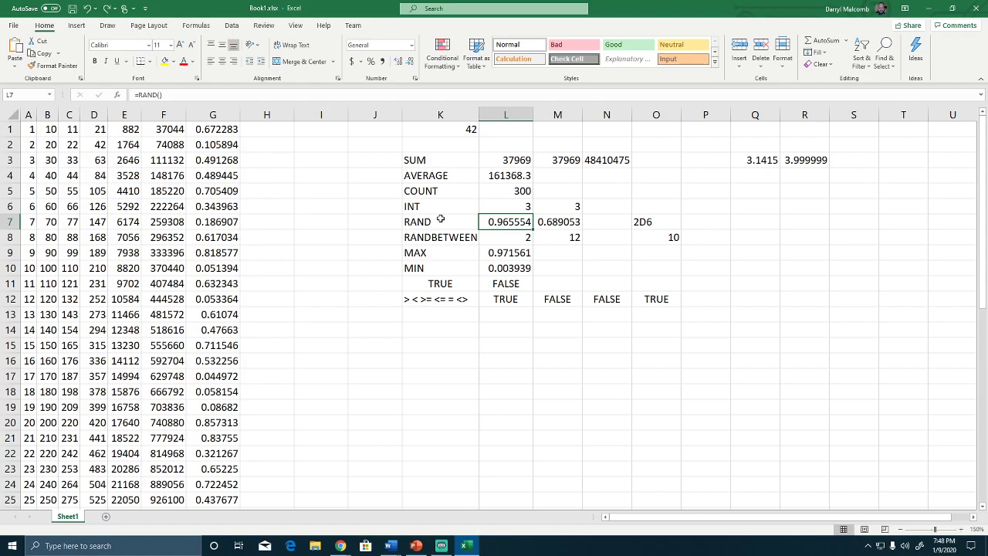
Label cell K13 AND in capital letters.
click(440, 315)
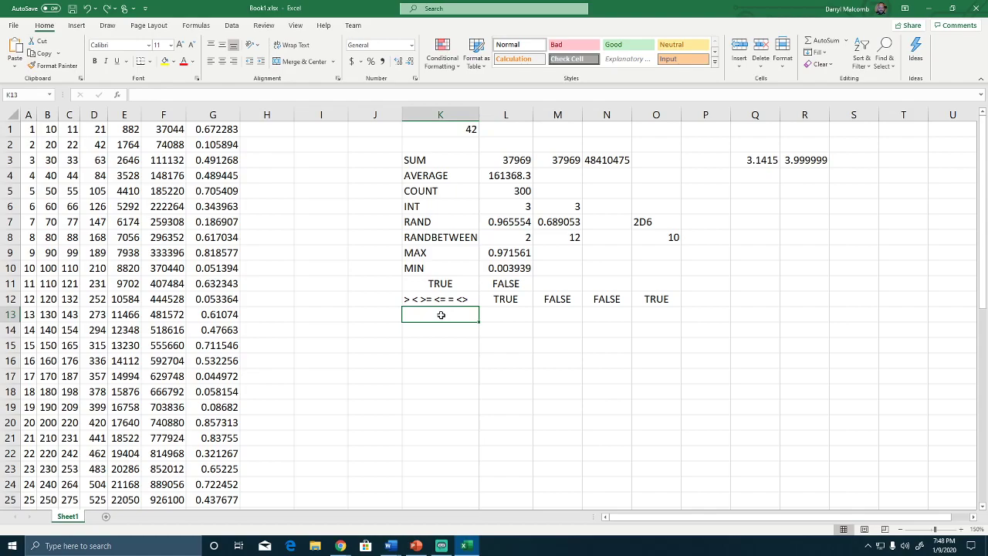
text(and)
key(BackSpace)
key(BackSpace)
key(BackSpace)
text(AND)
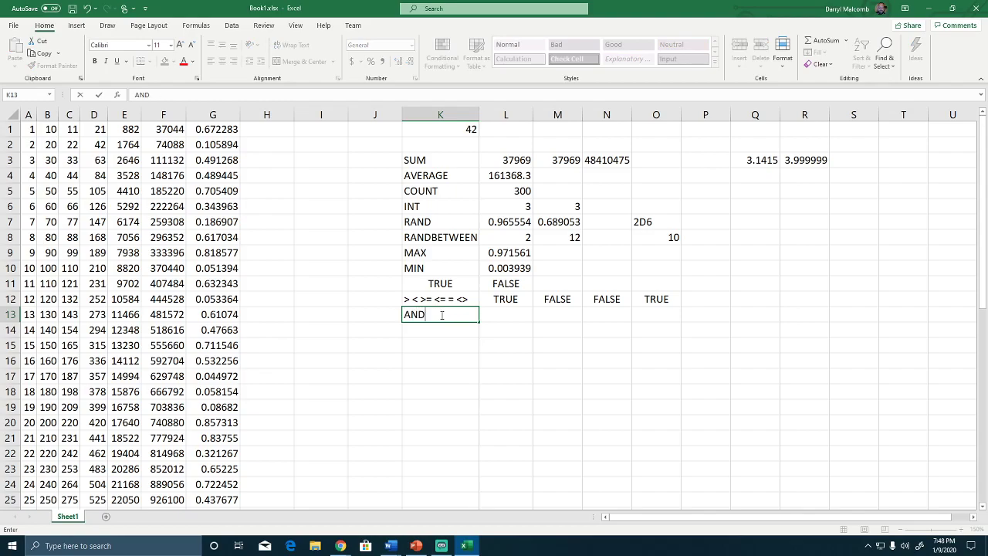
key(Tab)
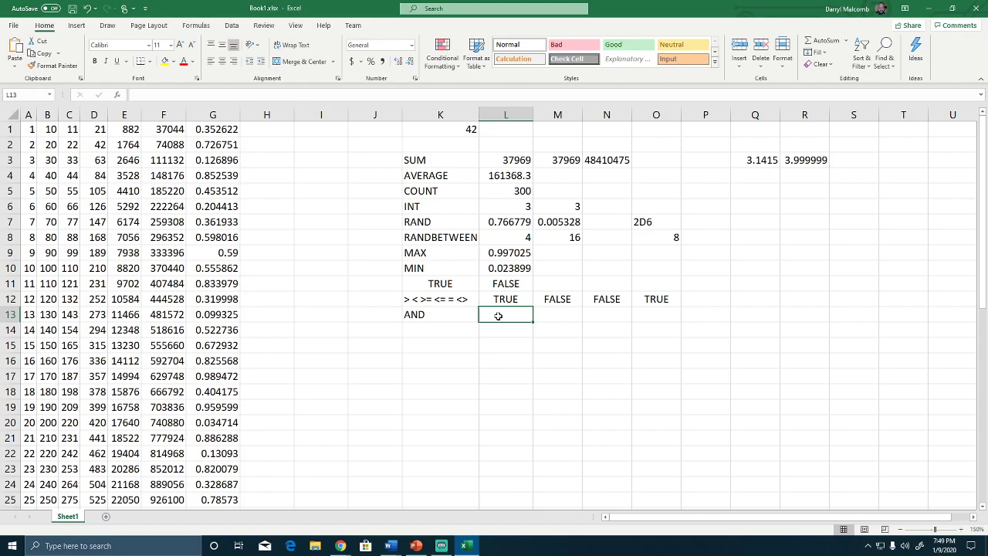
Start an AND formula in cell L13 with TRUE as its first argument, followed by a comma.
text(=)
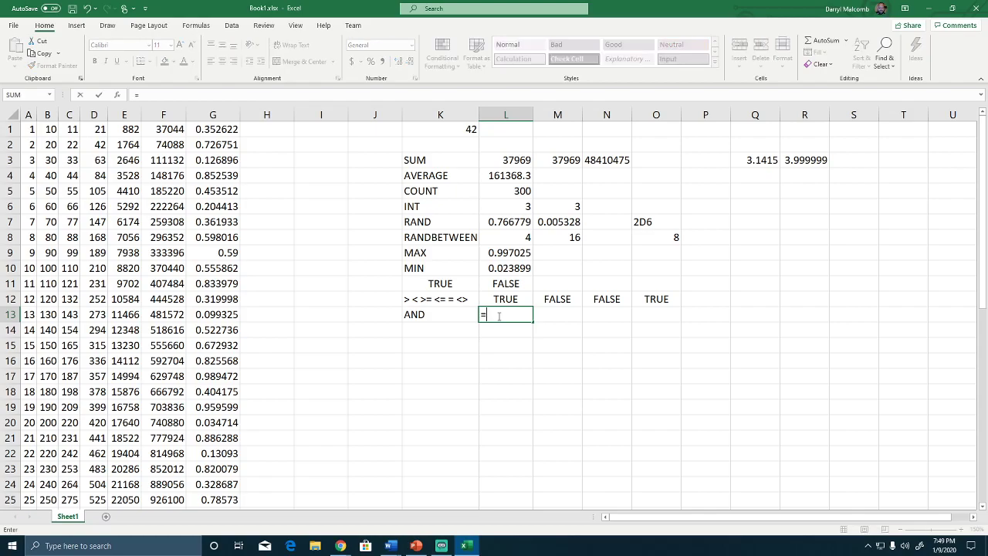
text(AND)
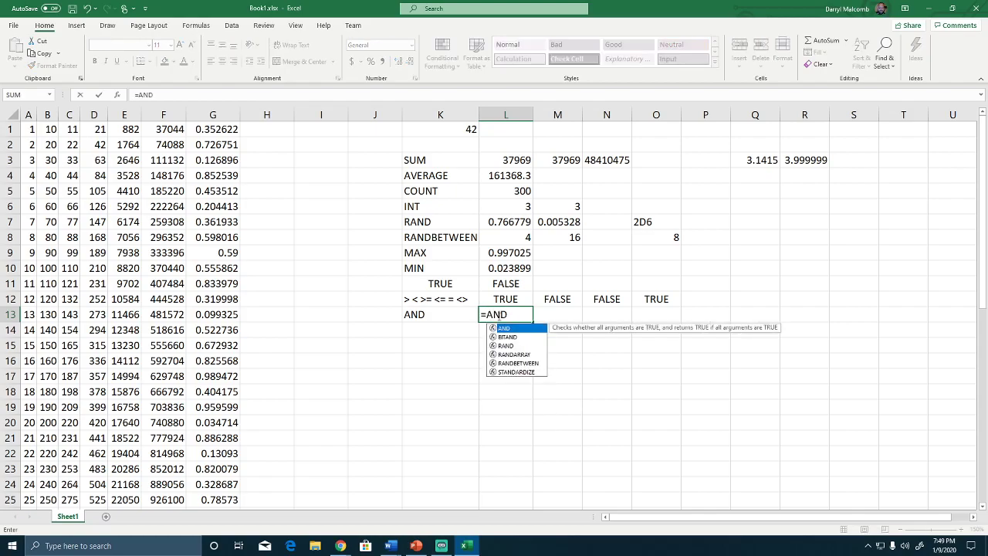
text(()
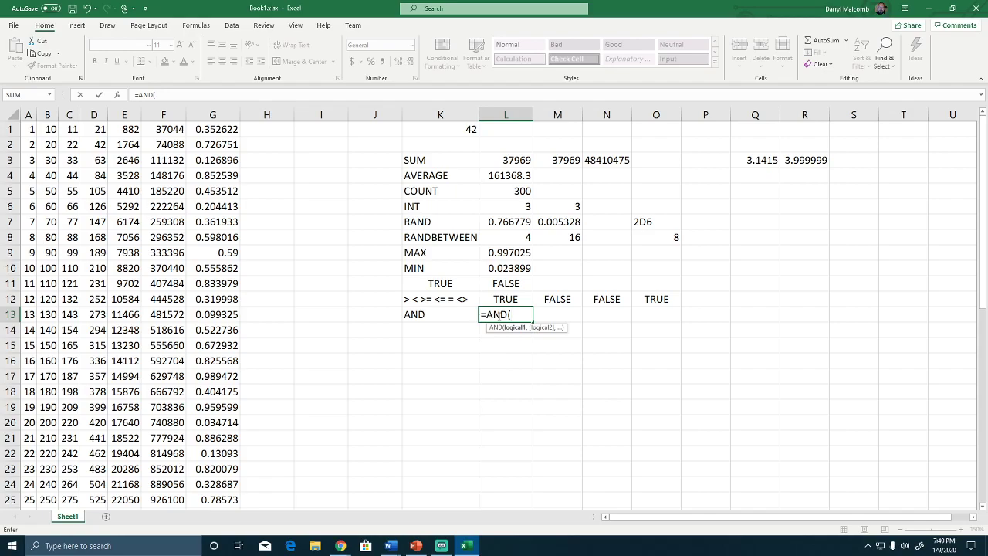
text(TRURE)
key(BackSpace)
key(BackSpace)
text(E)
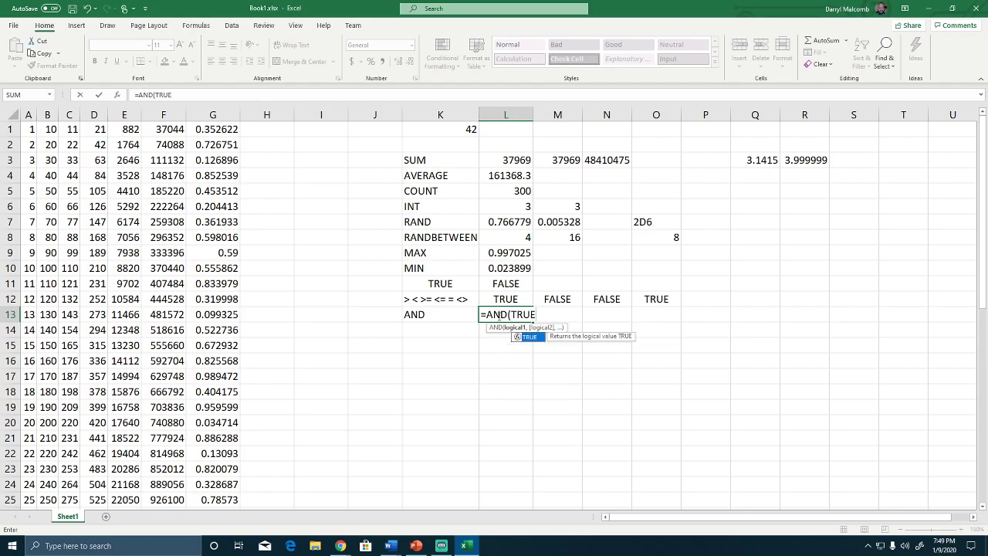
key(Escape)
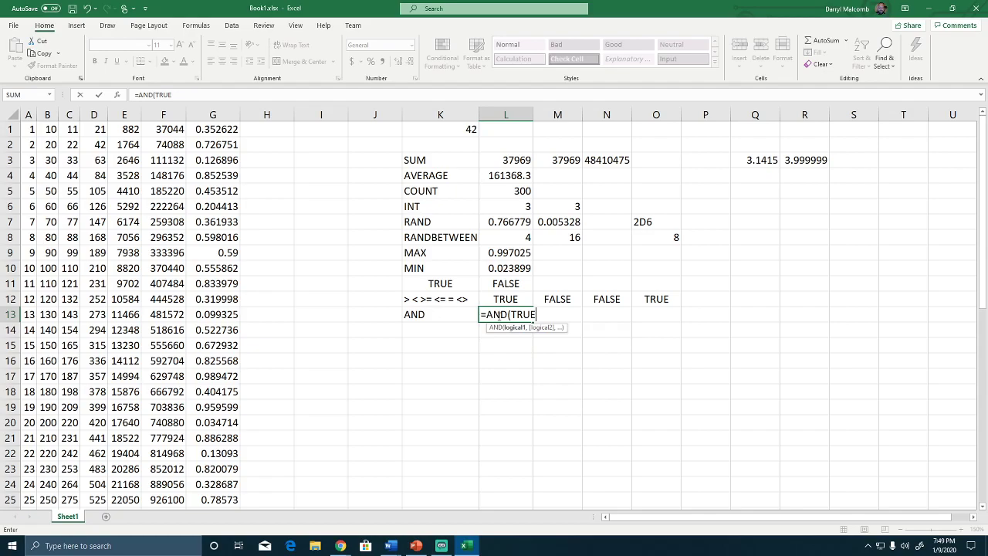
text(,)
key(Left)
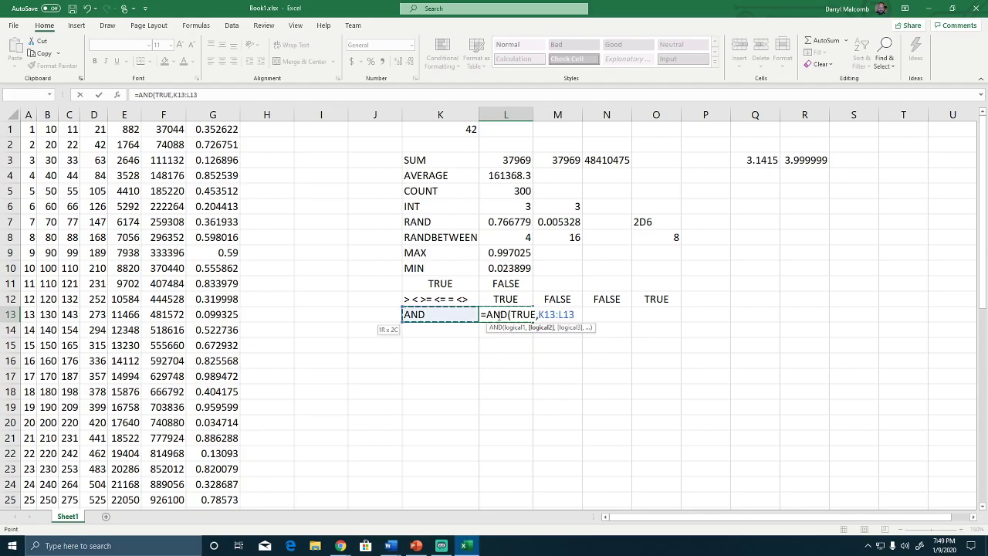
key(shift+Right)
key(ctrl+shift+Up)
key(ctrl+shift+Up)
key(BackSpace)
key(BackSpace)
key(BackSpace)
key(BackSpace)
key(BackSpace)
key(BackSpace)
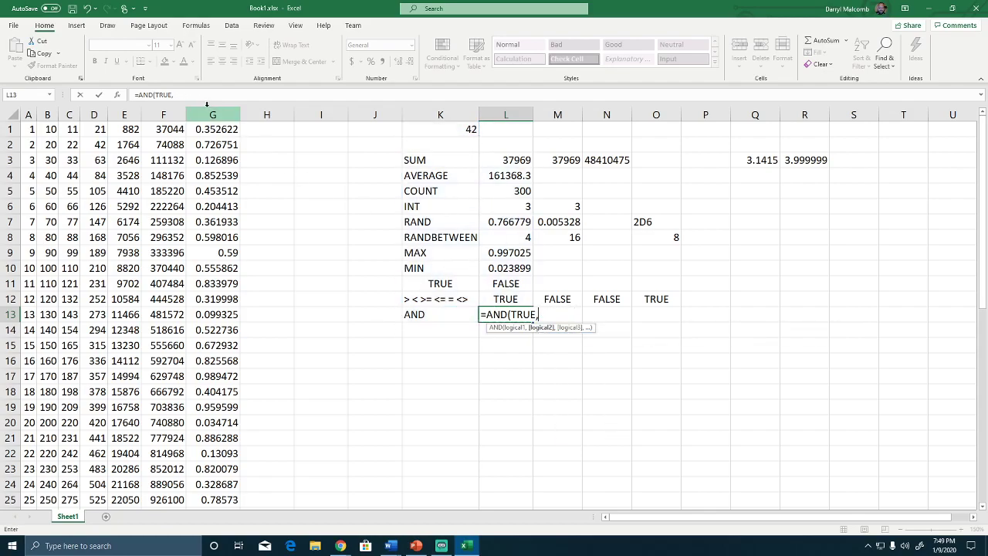
Duplicate the TRUE argument in L13 until the AND formula has ten TRUE arguments, and complete the formula.
drag(176, 95, 155, 95)
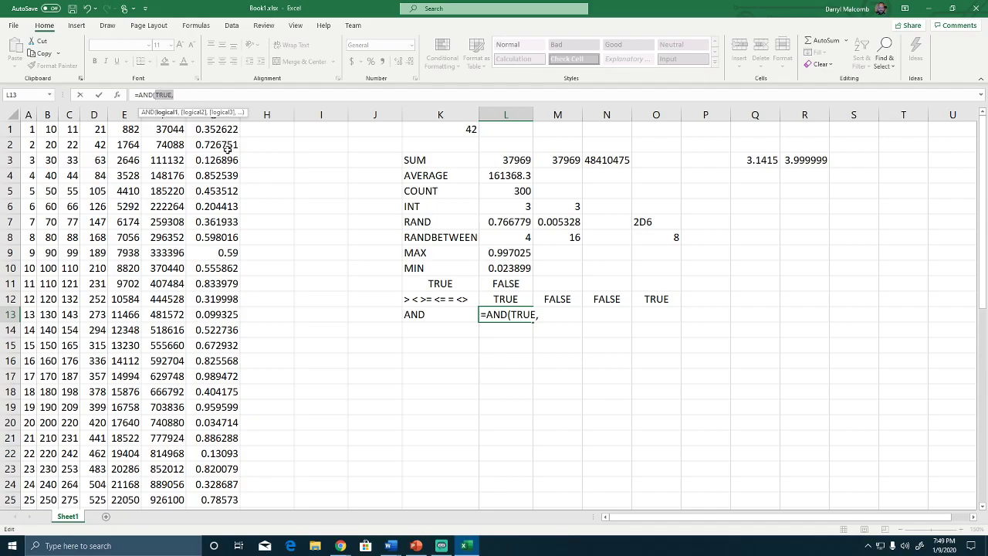
key(ctrl+c)
click(537, 315)
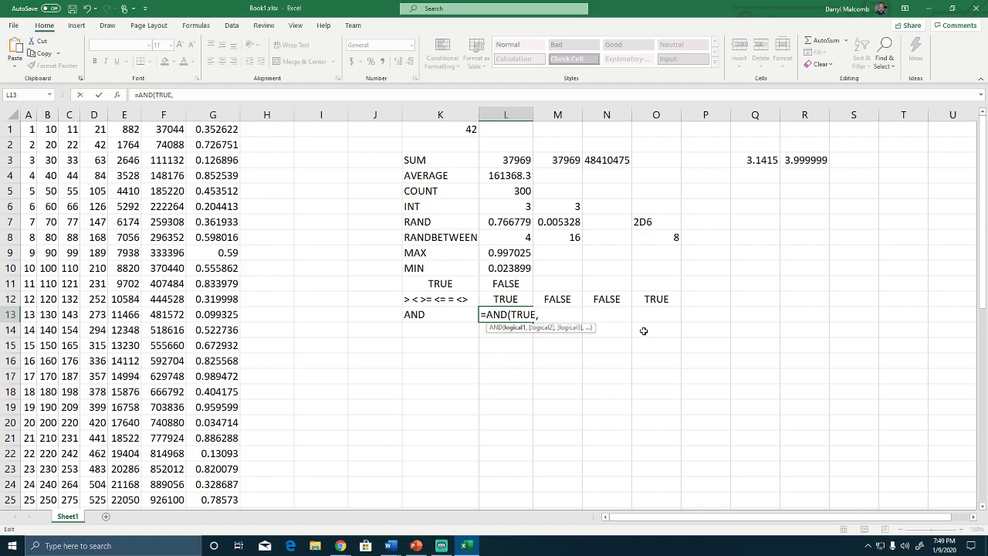
key(Right)
key(ctrl+v)
key(ctrl+v)
key(ctrl+v)
key(ctrl+v)
key(ctrl+v)
key(ctrl+v)
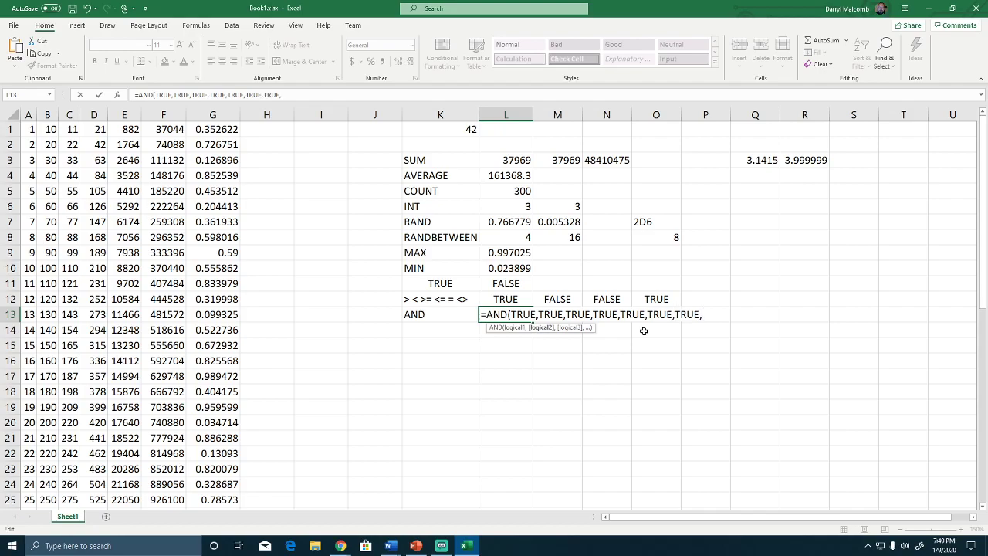
key(ctrl+v)
key(ctrl+v)
text(TRUE)
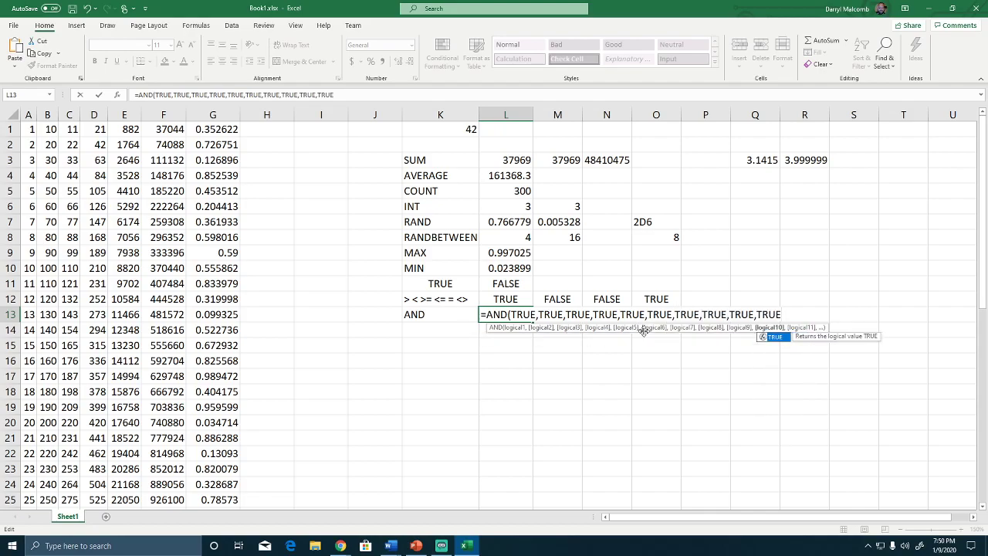
text())
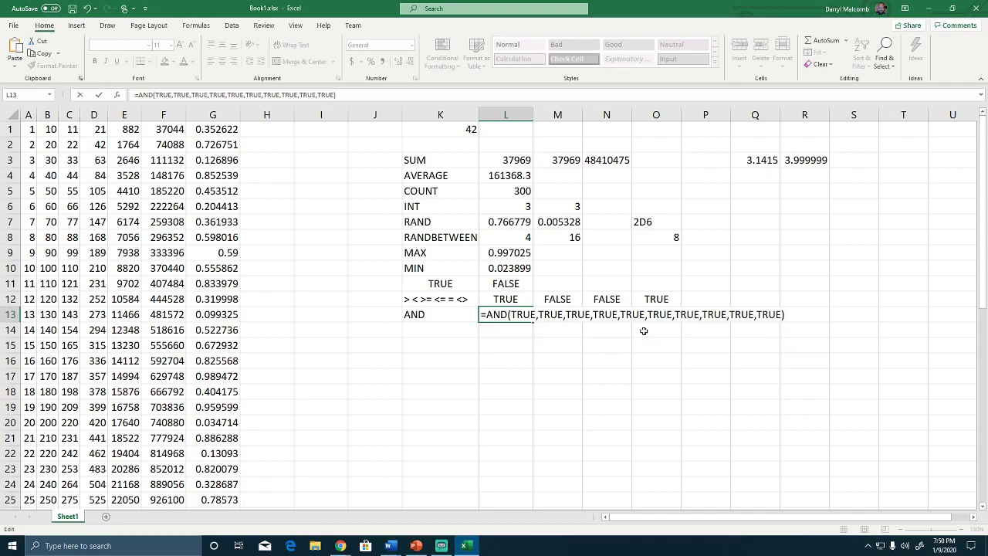
key(Return)
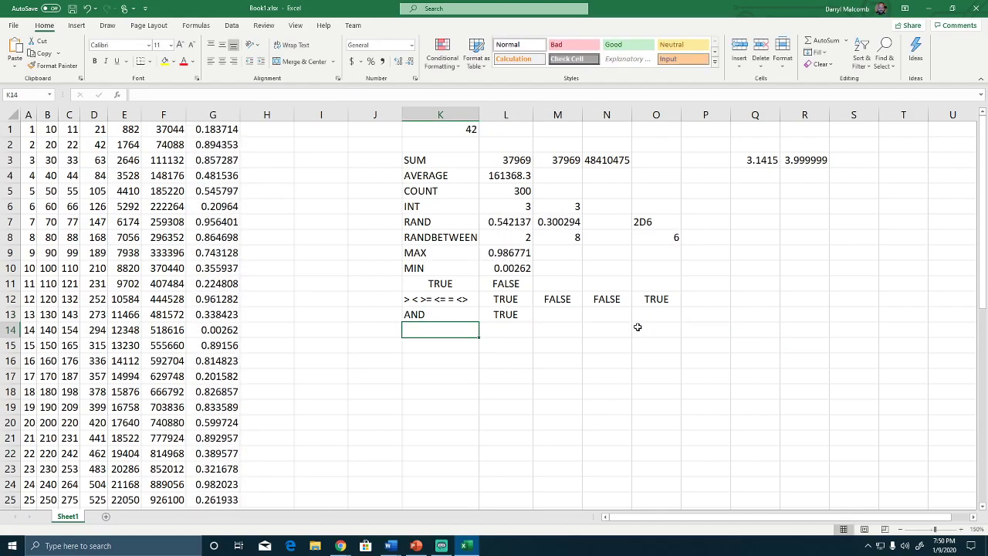
Copy the AND formula from L13 into M13.
click(506, 314)
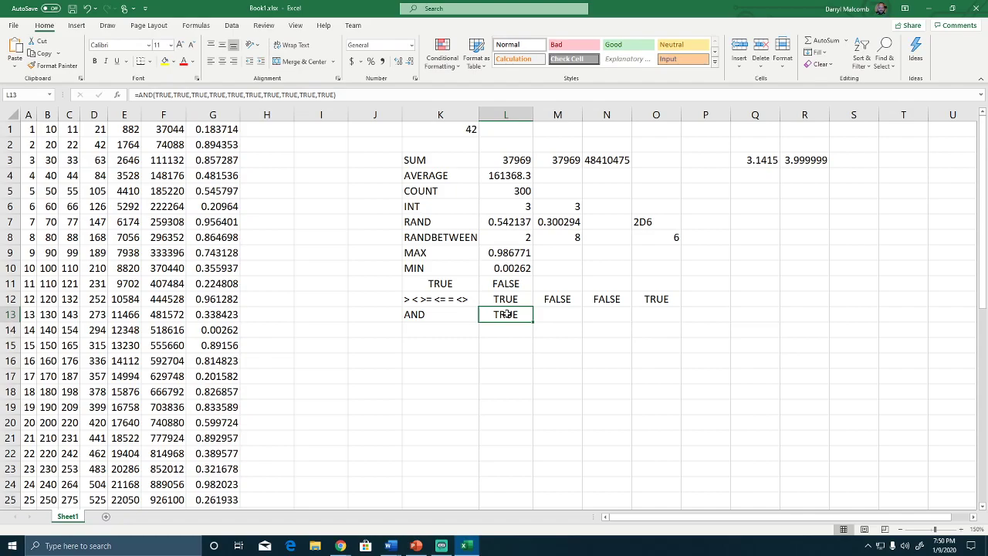
key(ctrl+c)
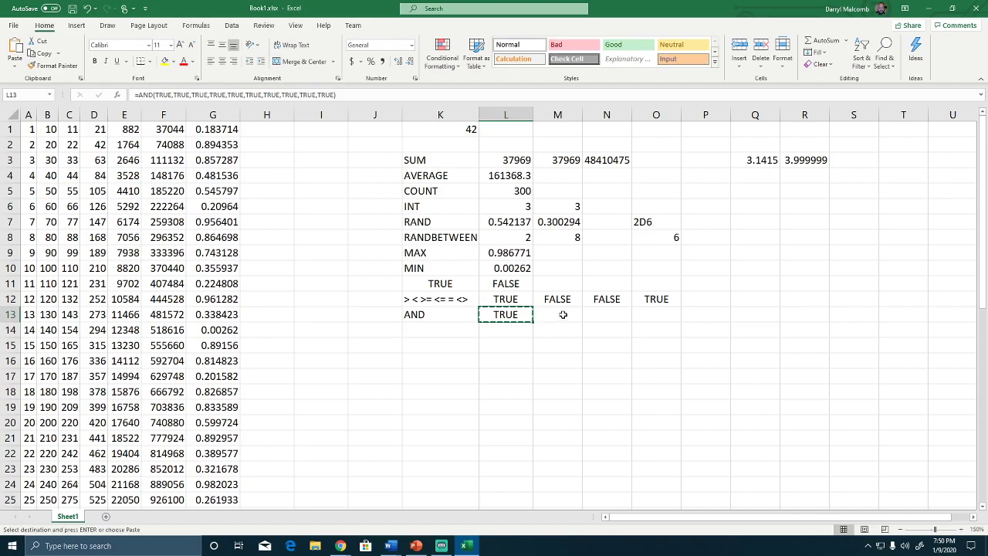
click(564, 314)
key(ctrl+v)
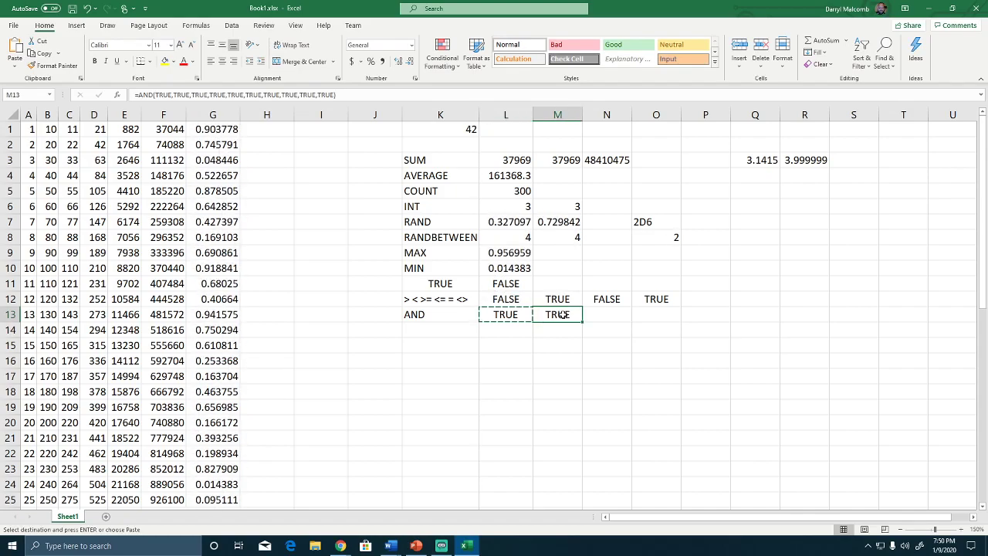
Replace the fifth TRUE argument of the AND formula in M13 with FALSE.
double_click(562, 314)
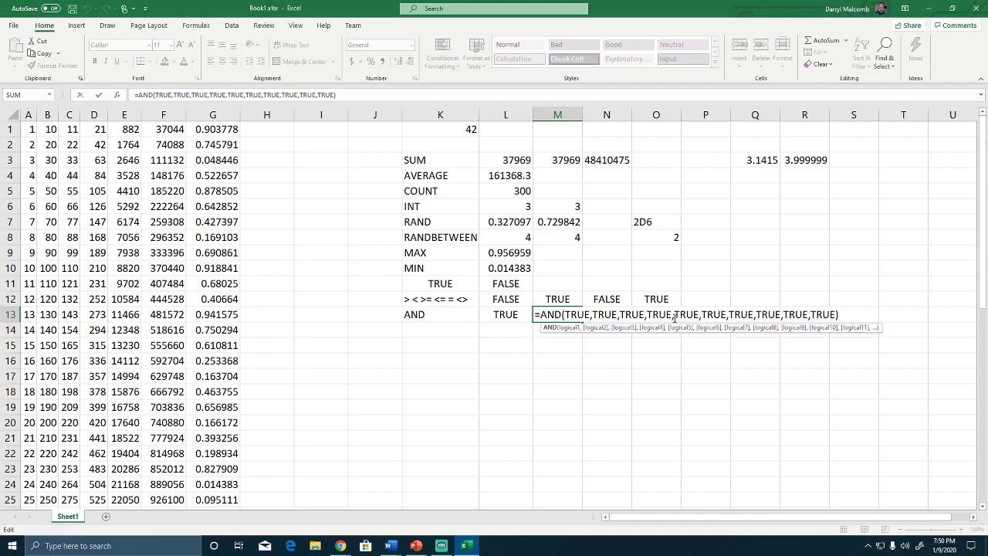
drag(674, 314, 700, 314)
text(FALSE)
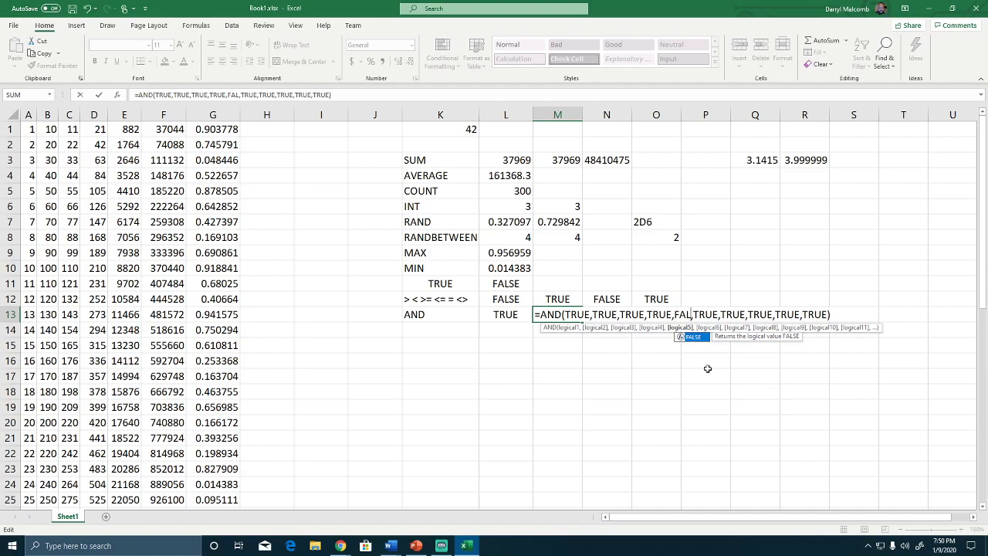
key(Return)
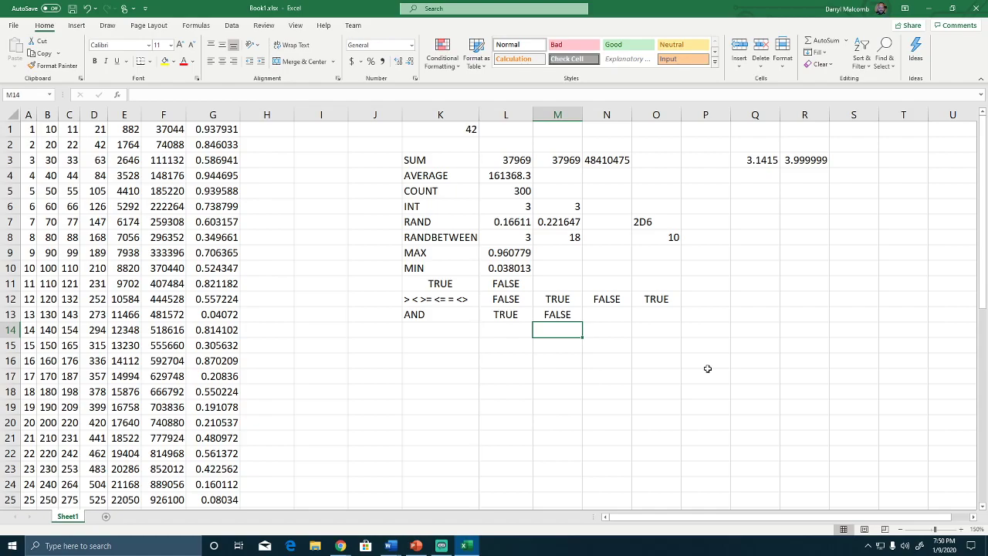
Label cell K14 OR in capital letters.
key(Left)
key(Left)
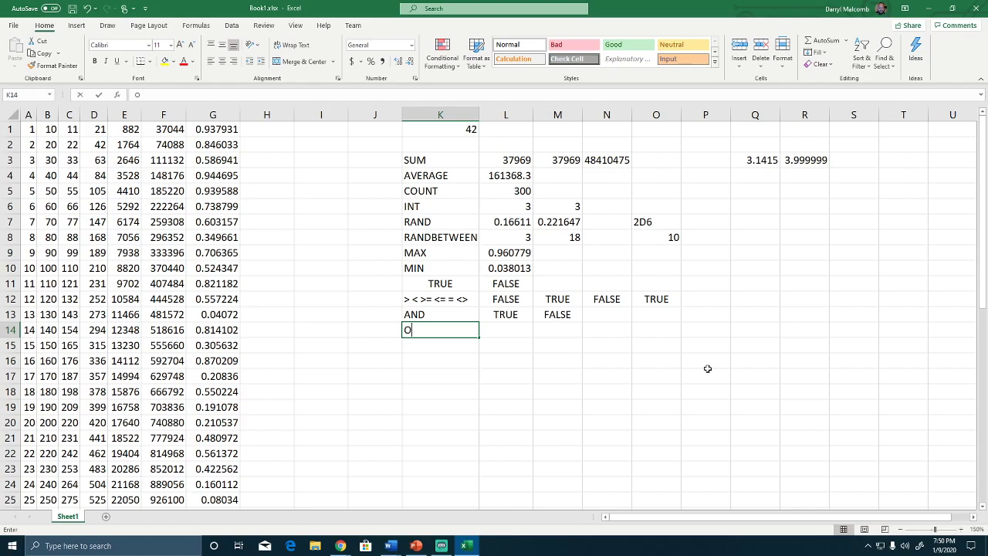
text(OR)
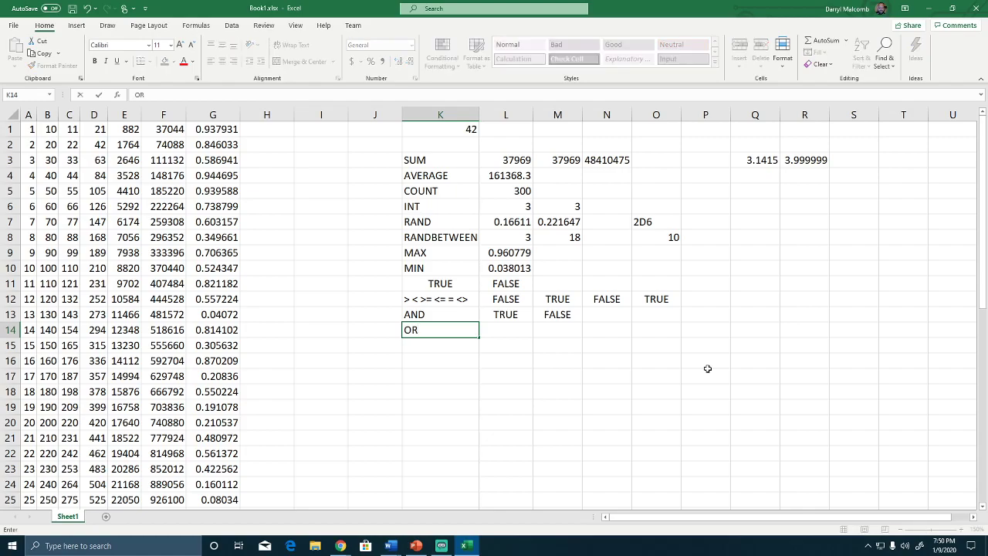
key(Tab)
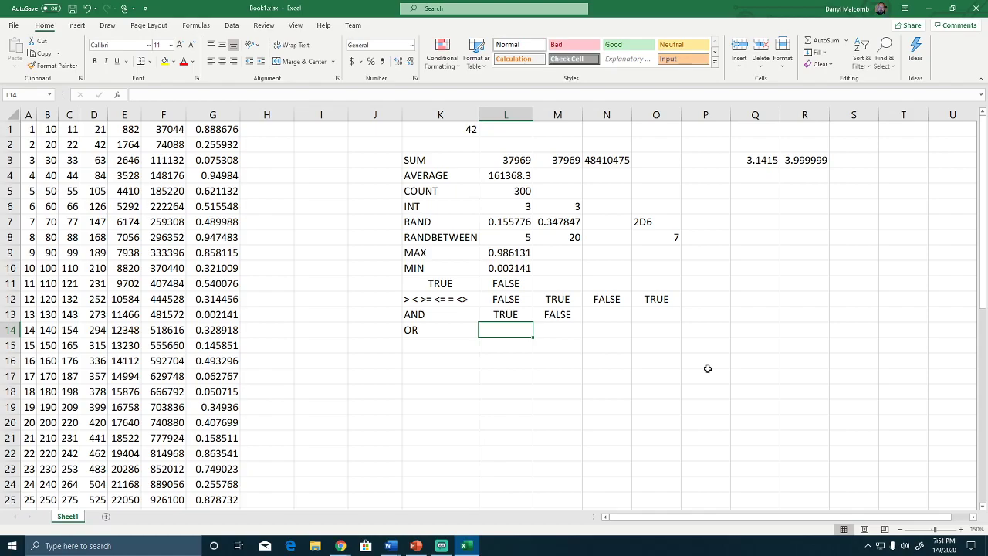
Start an OR formula in cell L14 with FALSE as its first argument, followed by a comma.
text(=)
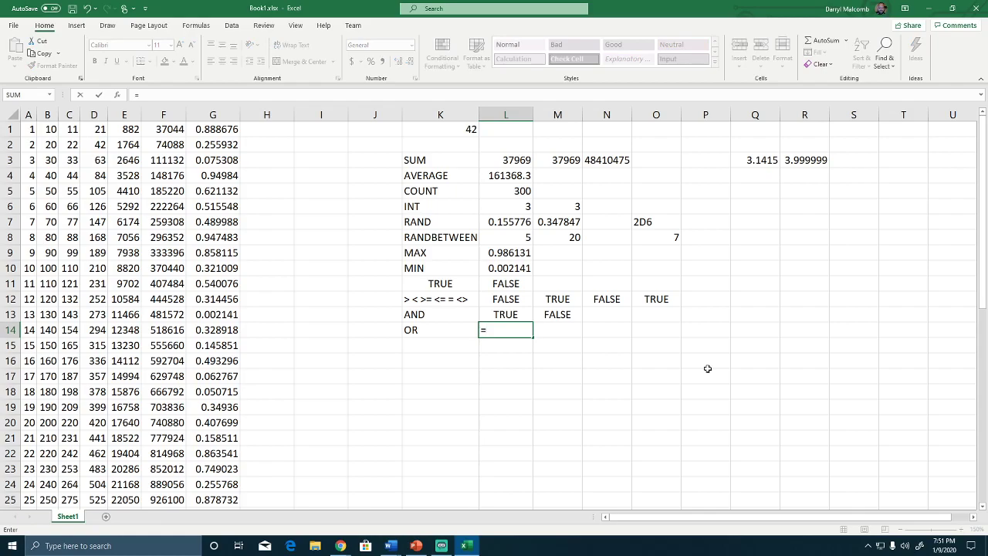
text(OR)
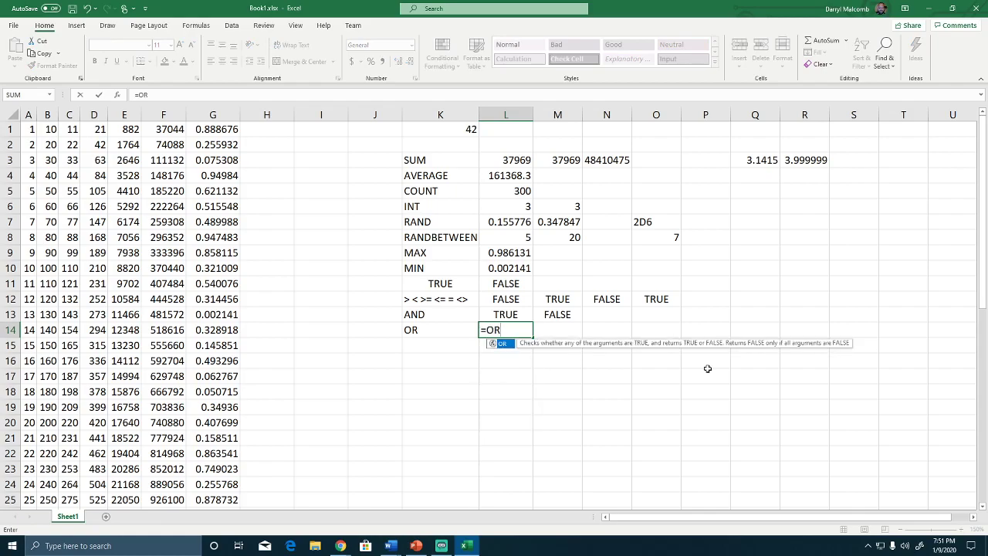
text(()
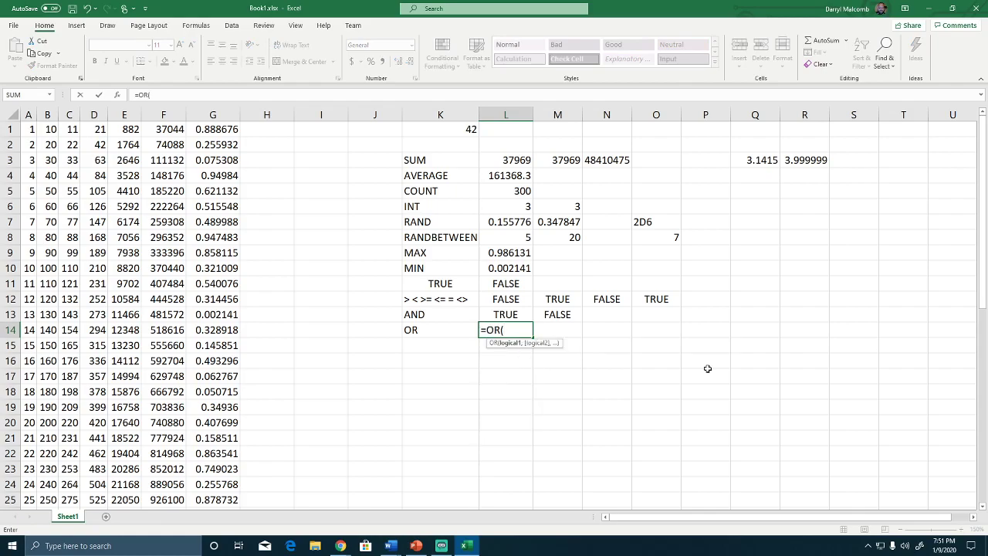
text(FA)
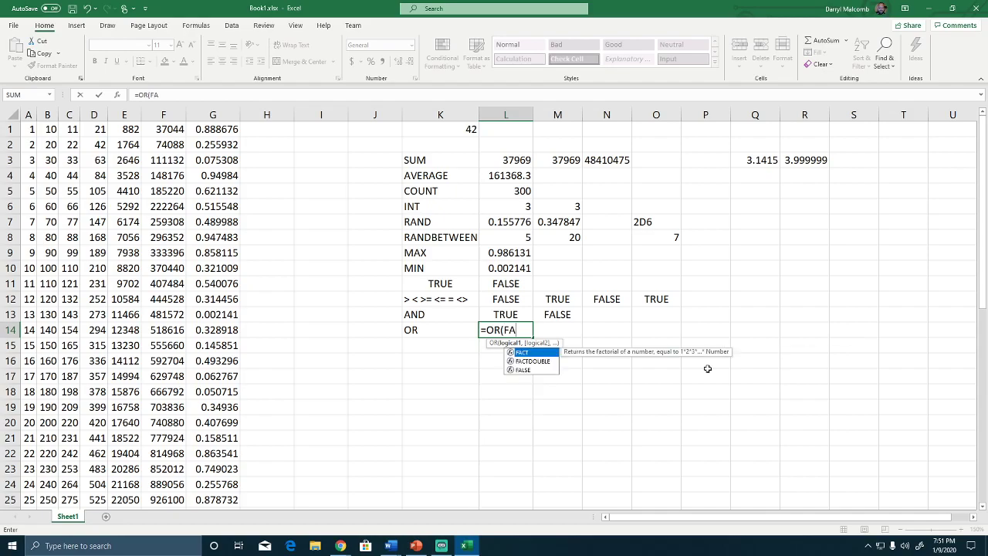
key(Down)
key(Down)
key(Tab)
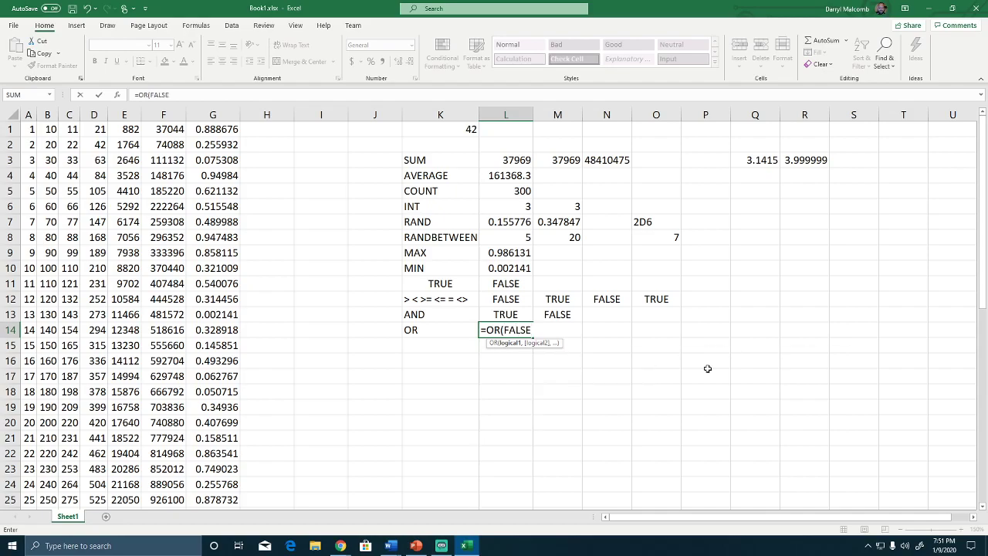
text(,)
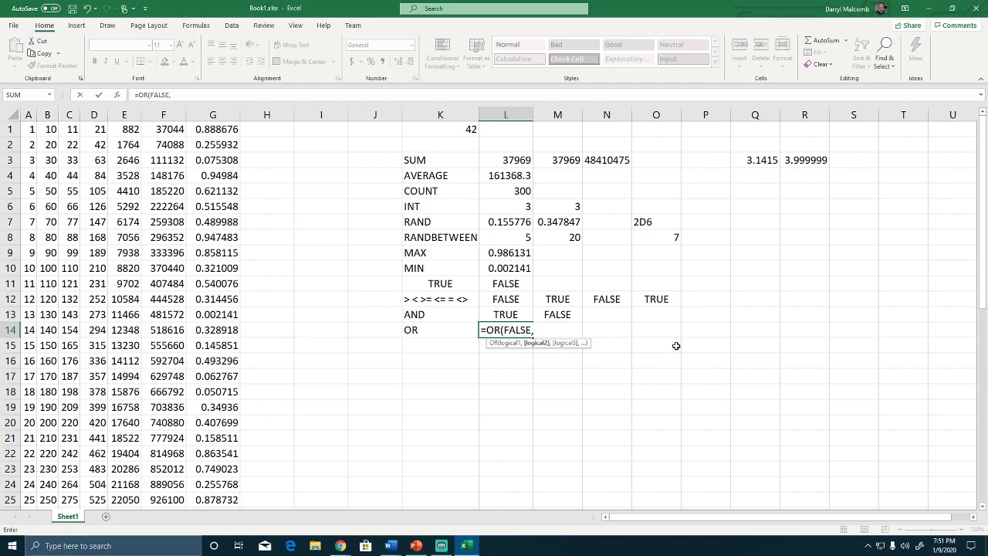
Duplicate the FALSE argument in L14 until the OR formula has ten FALSE arguments, and complete the formula.
drag(174, 94, 153, 96)
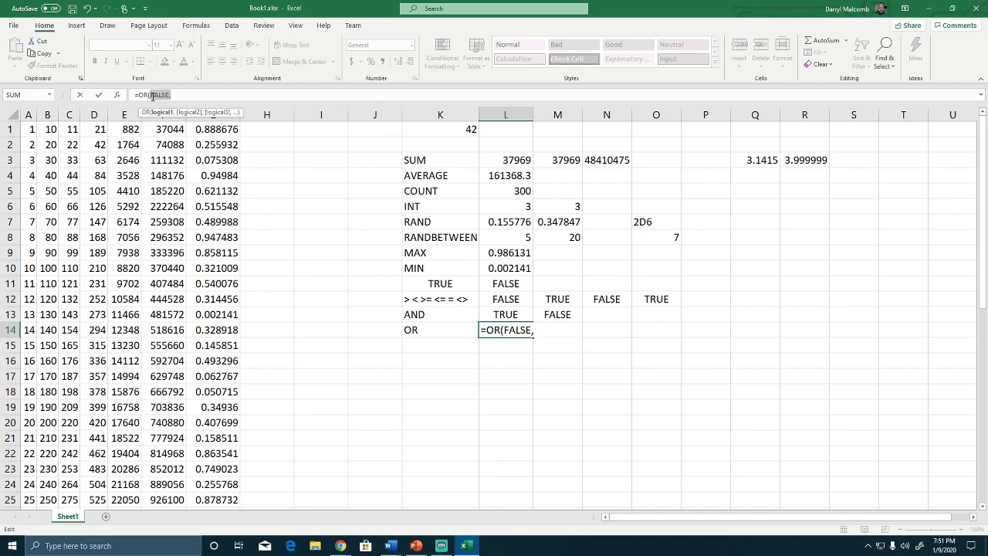
key(ctrl+c)
key(ctrl+v)
key(ctrl+v)
key(ctrl+v)
key(ctrl+v)
key(ctrl+v)
key(ctrl+v)
key(ctrl+v)
key(ctrl+v)
key(ctrl+v)
key(ctrl+v)
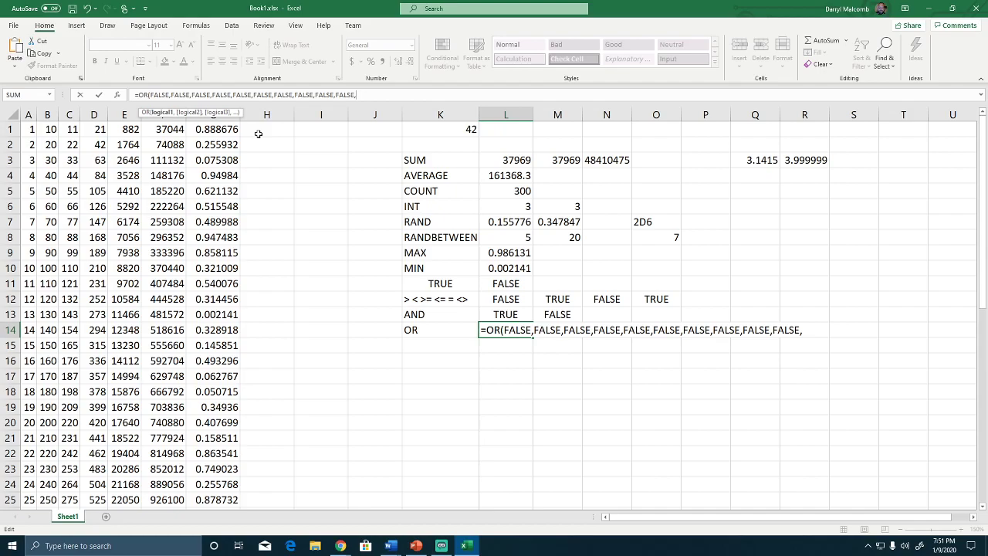
key(BackSpace)
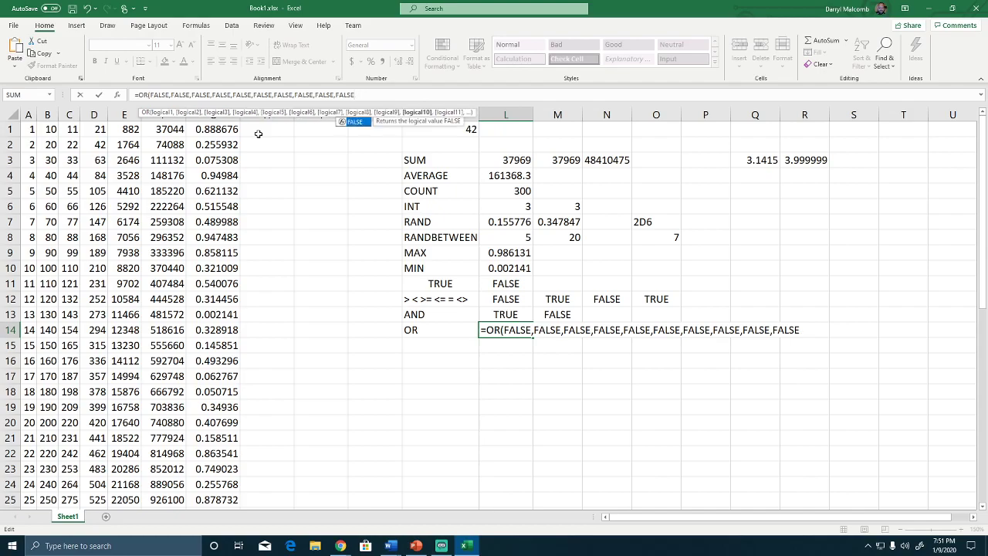
text())
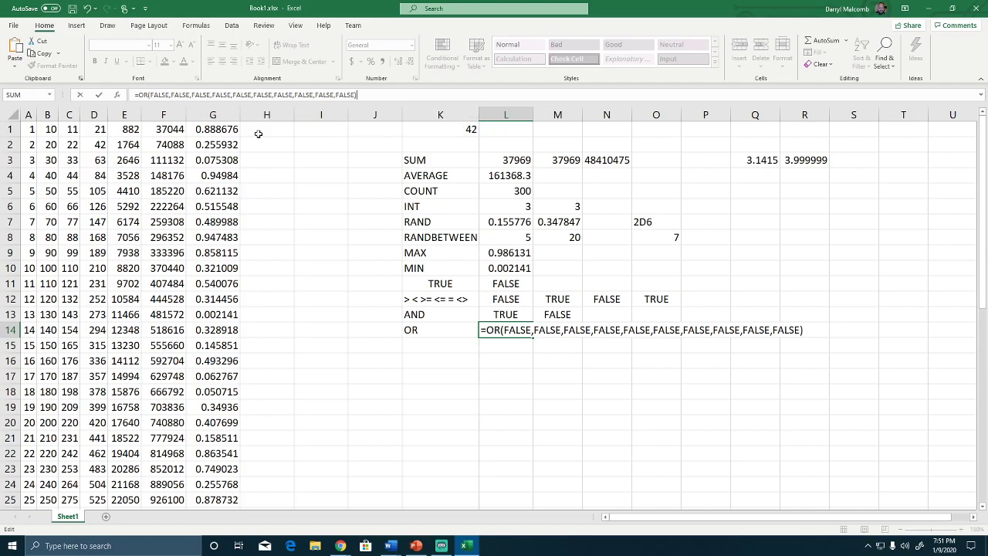
key(Return)
Copy the OR formula from cell L14 into cell M14.
key(Up)
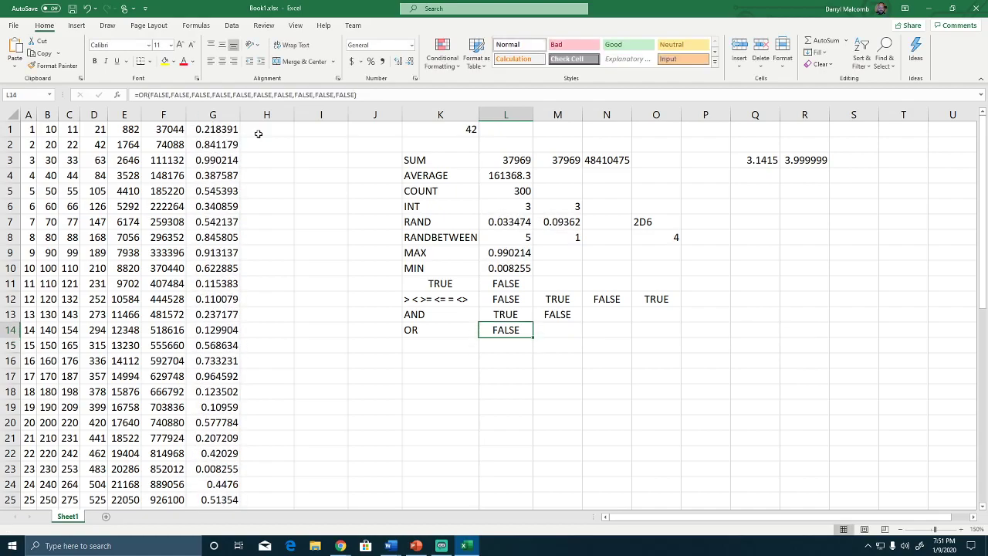
key(ctrl+c)
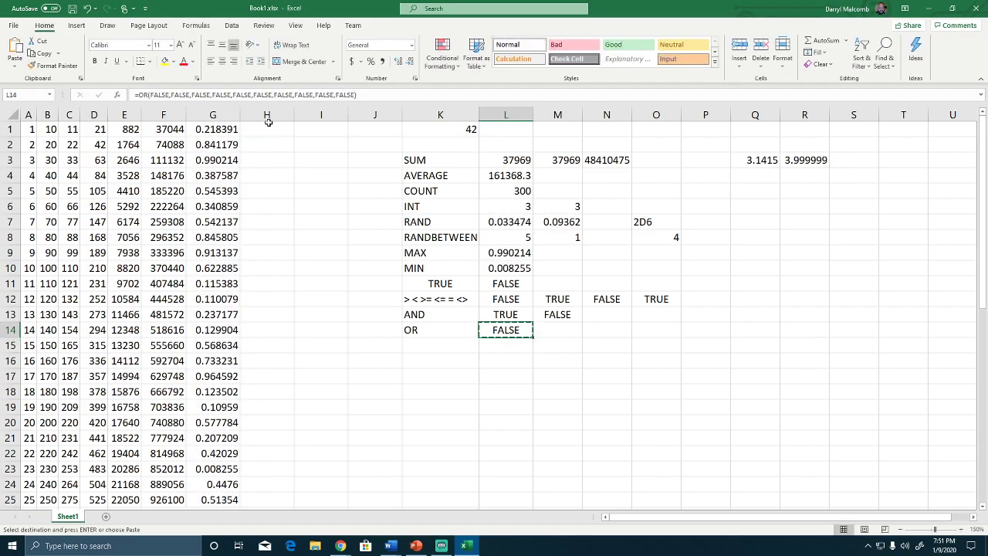
click(555, 330)
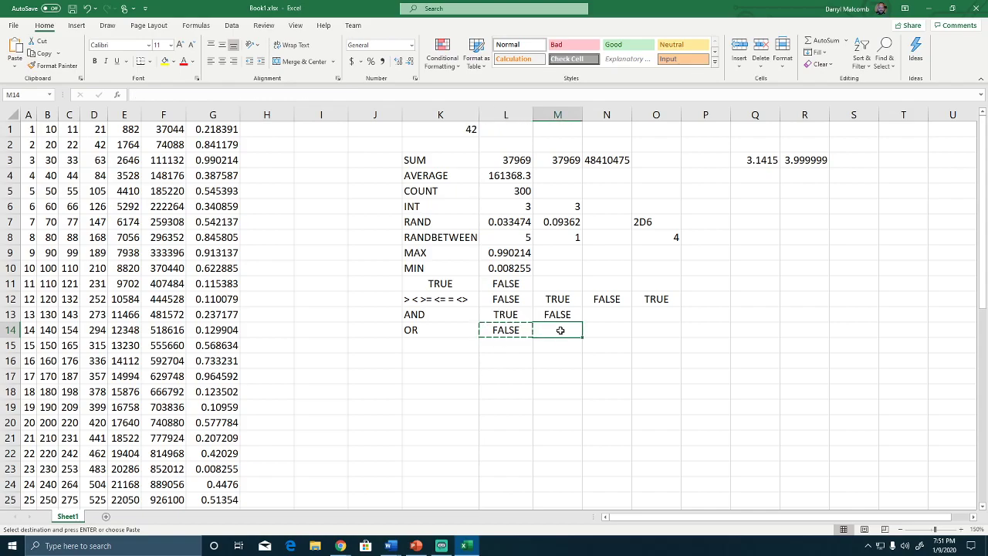
key(ctrl+v)
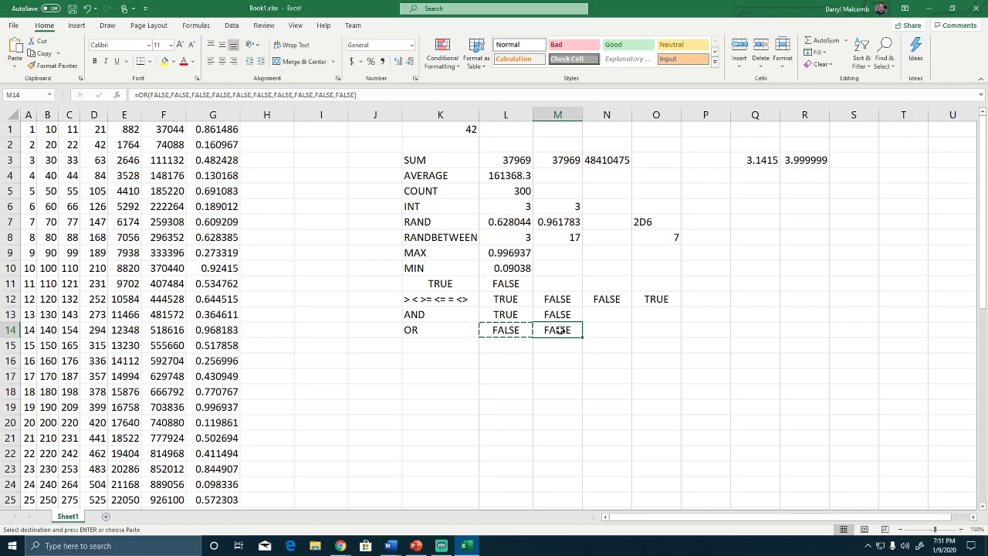
Replace the fourth FALSE argument of the OR formula in M14 with TRUE.
double_click(557, 329)
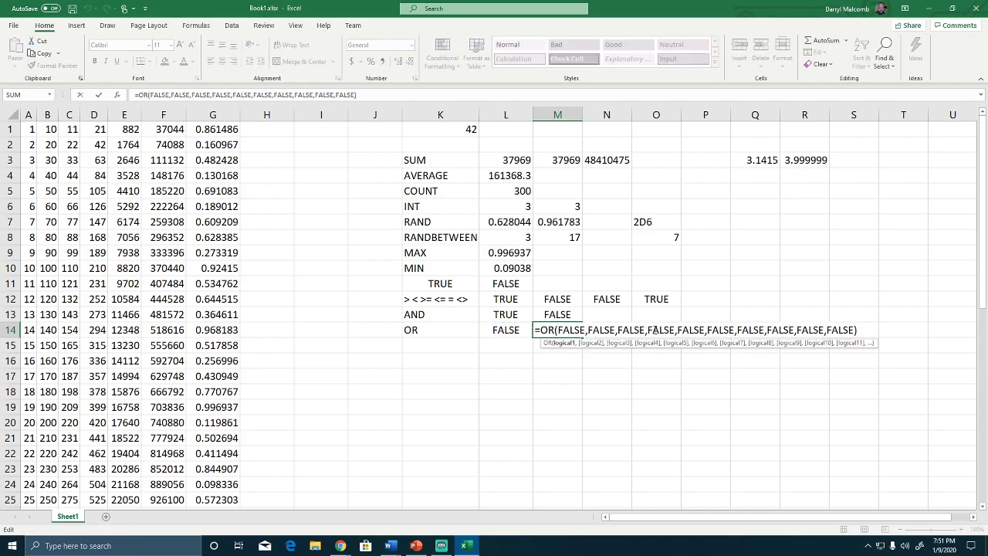
drag(647, 329, 676, 329)
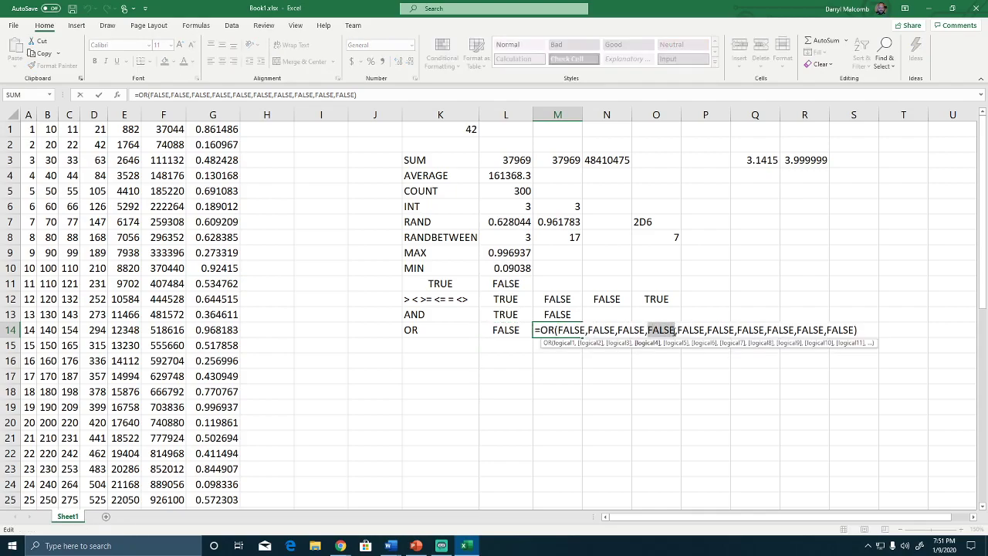
text(TRUE)
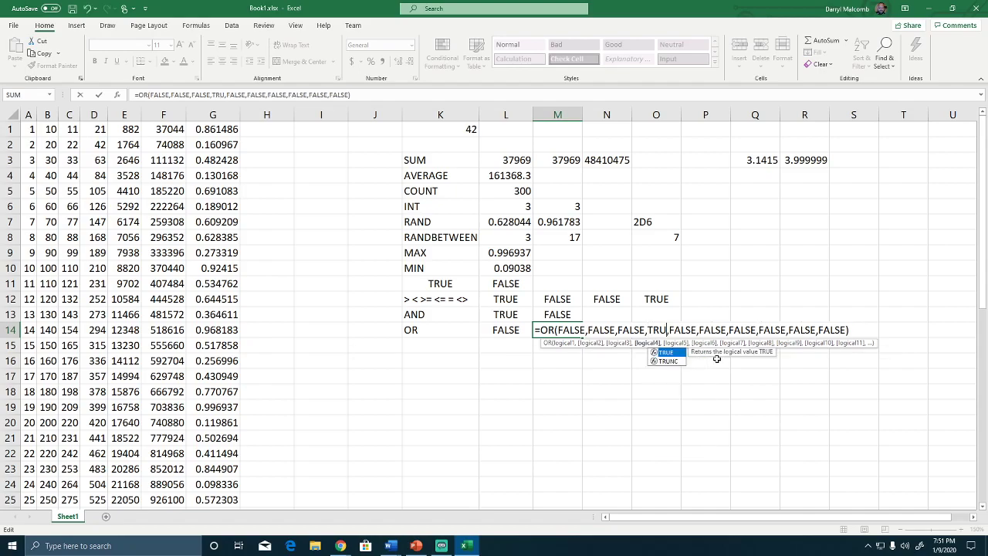
key(Return)
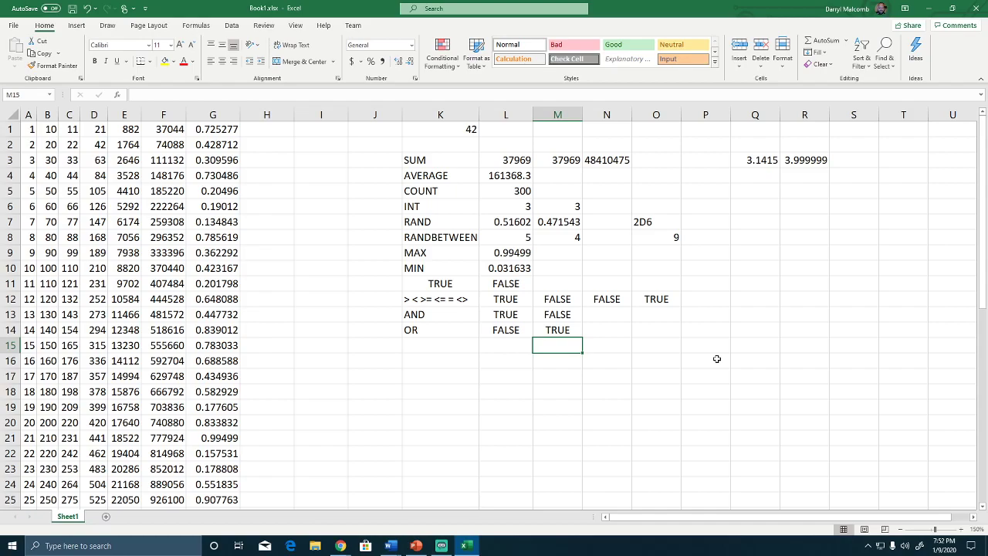
Label cell K15 IF in capital letters.
key(Left)
key(Left)
key(Left)
key(Right)
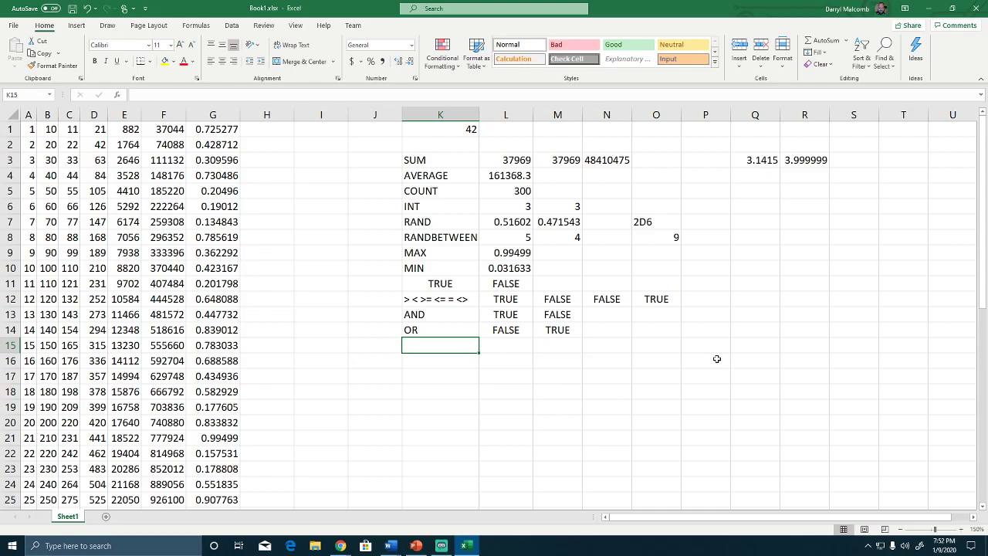
text(IF)
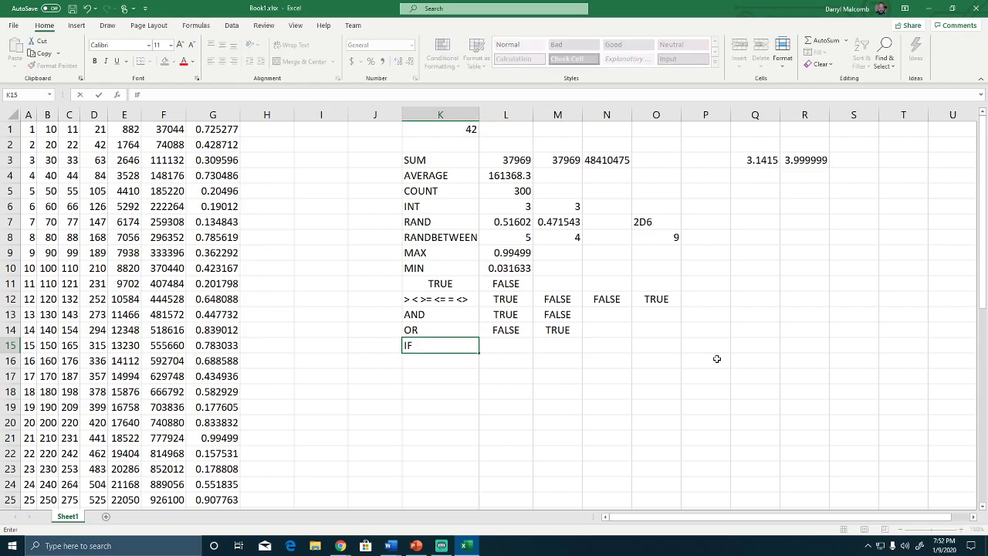
key(Tab)
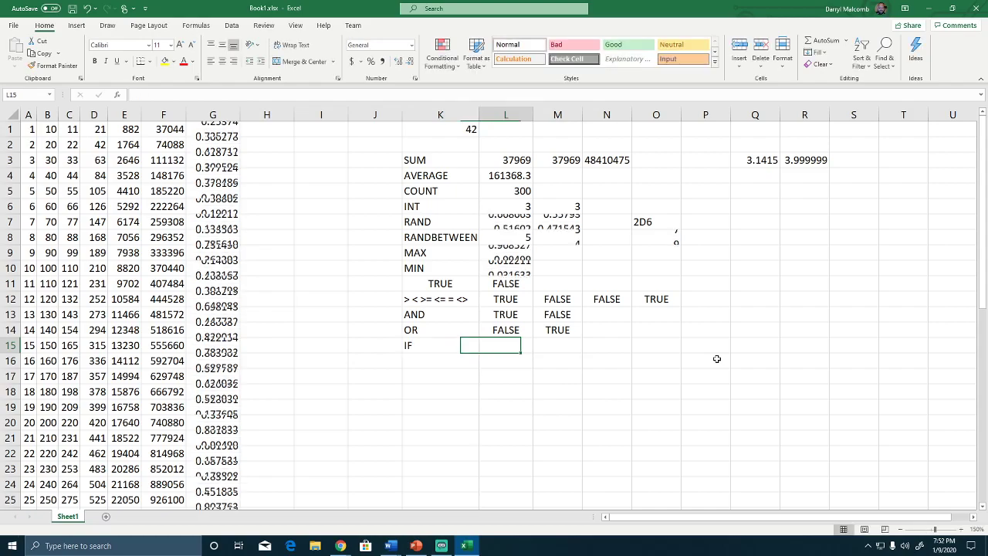
Start an IF formula in cell L15 with the logical test L7>.5, followed by a comma.
text(=)
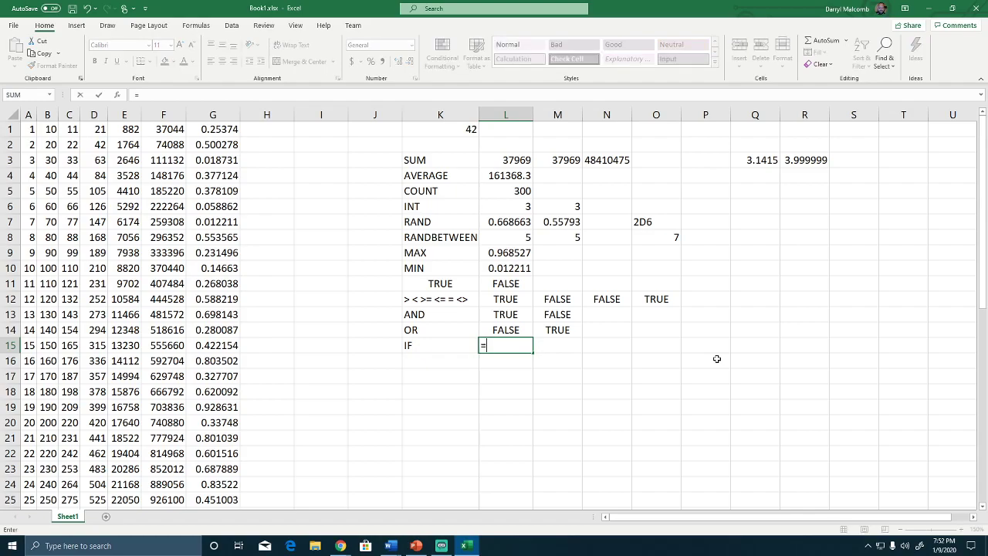
text(IF()
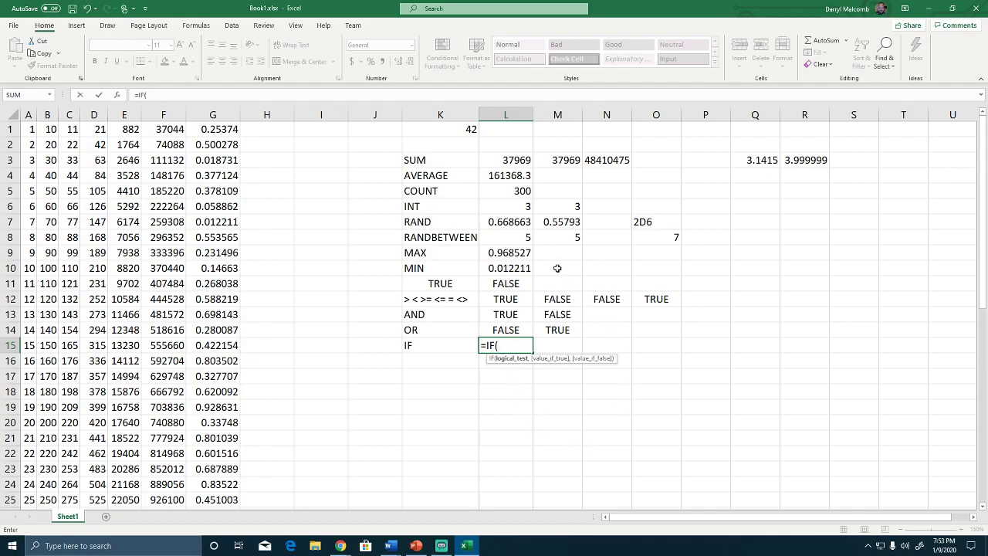
click(503, 222)
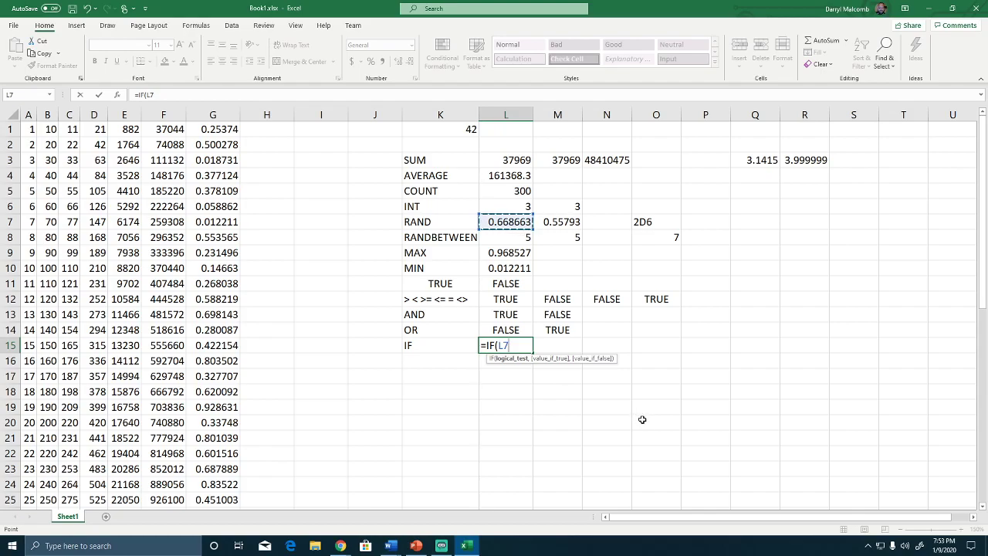
text(>.5)
text(,)
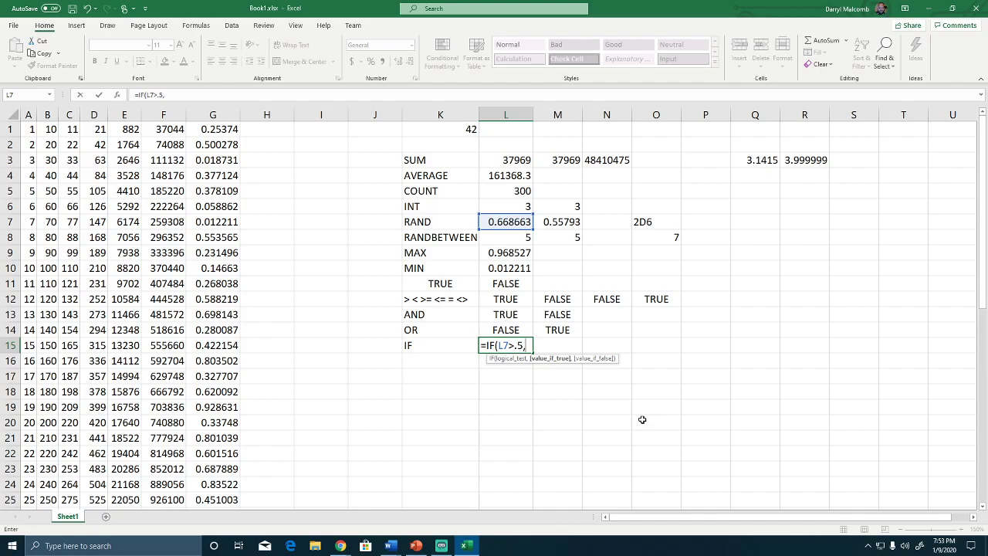
Complete the IF formula in L15 with "WIN" as the value if true and "LOSS" as the value if false.
text("wIN)
key(BackSpace)
key(BackSpace)
key(BackSpace)
text(WIN")
text(,)
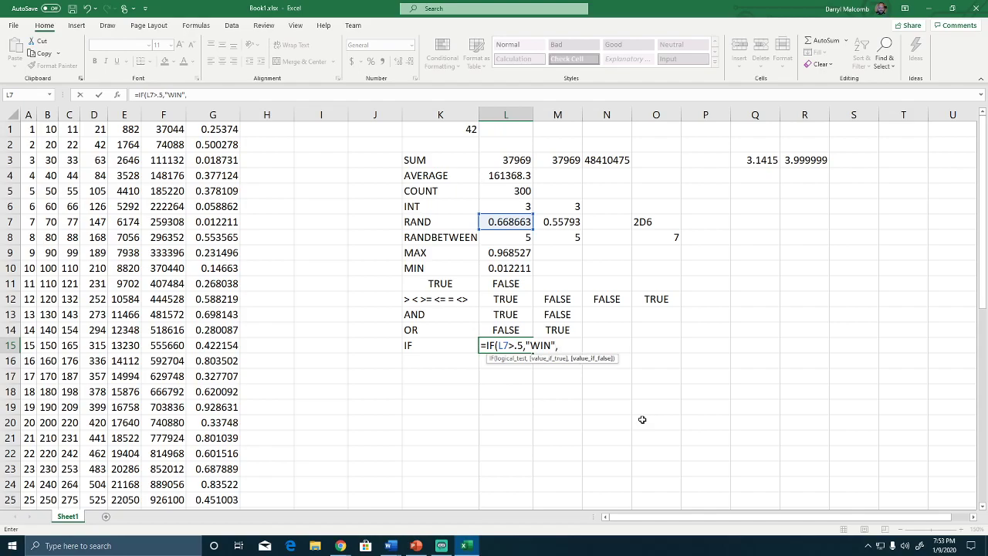
text("LOSS")
text())
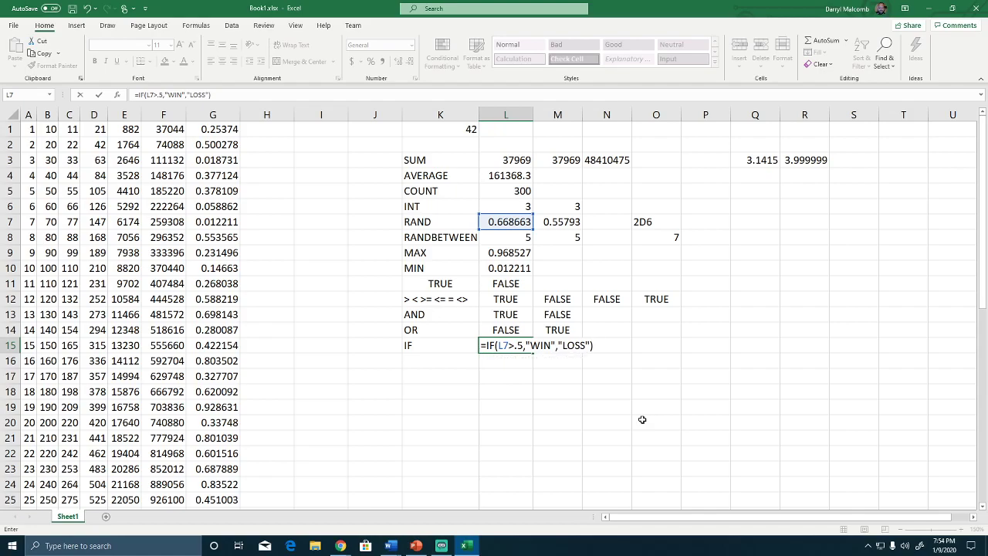
key(Return)
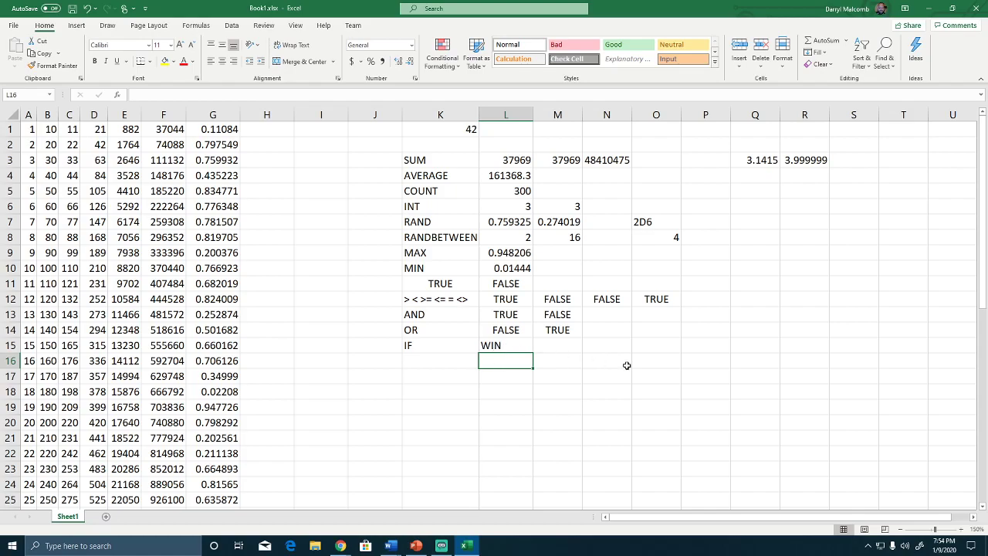
Recalculate the worksheet three times and examine the arguments of the IF formula in L15.
key(F9)
key(F9)
key(F9)
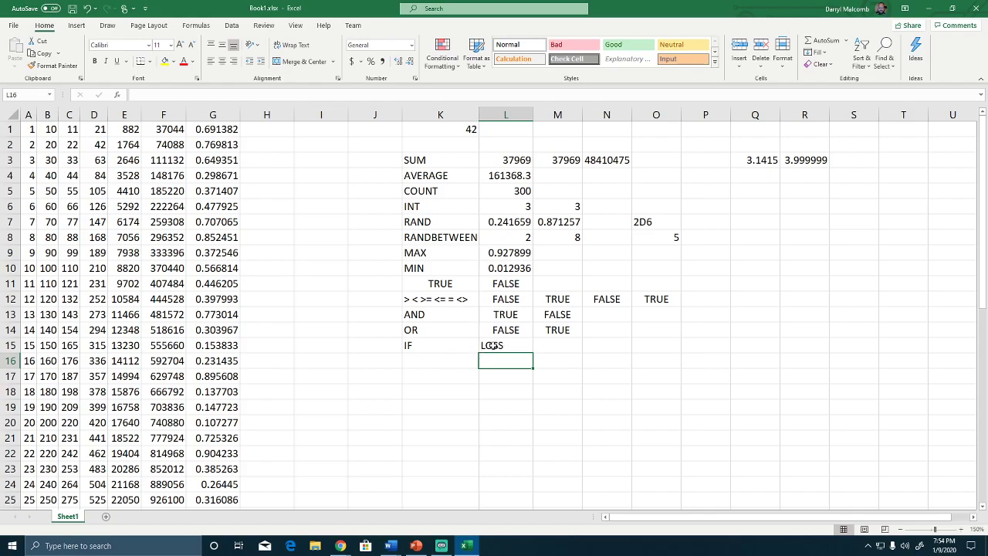
click(508, 348)
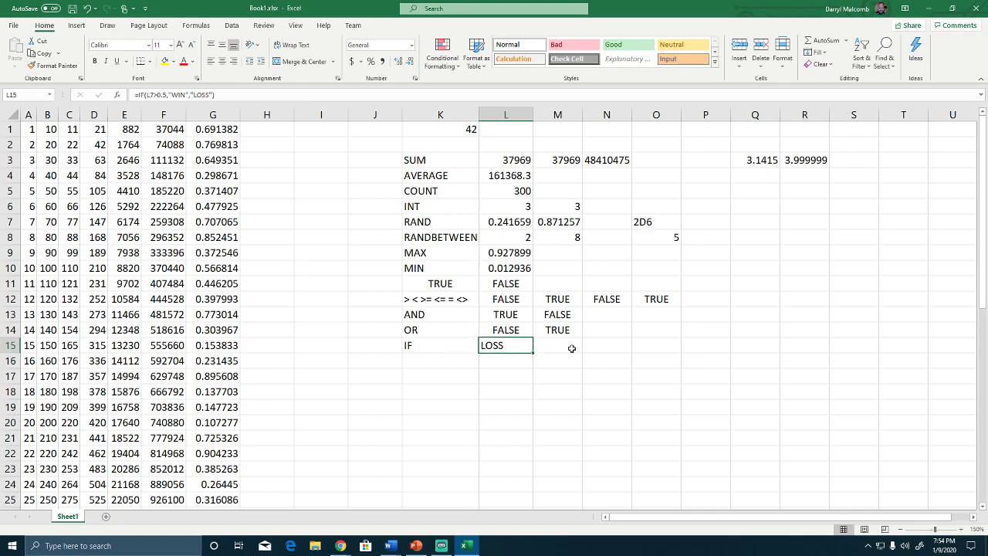
double_click(512, 346)
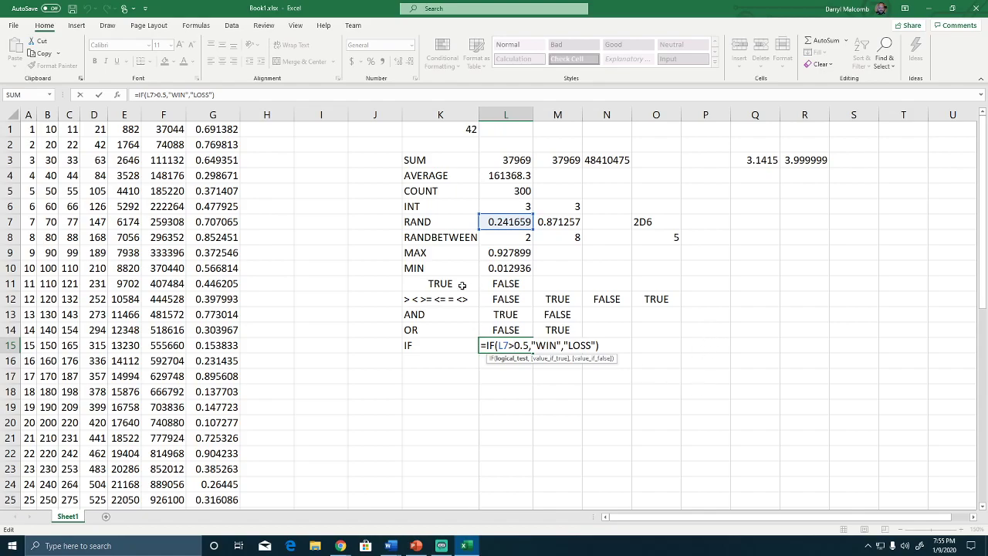
key(ctrl+Return)
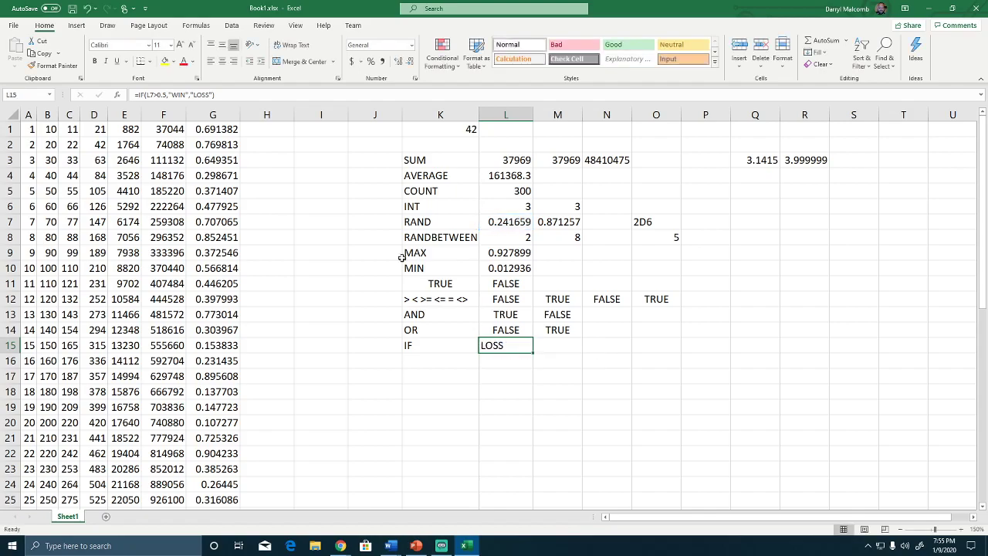
Label cell K17 COUNTIF in capital letters.
click(418, 374)
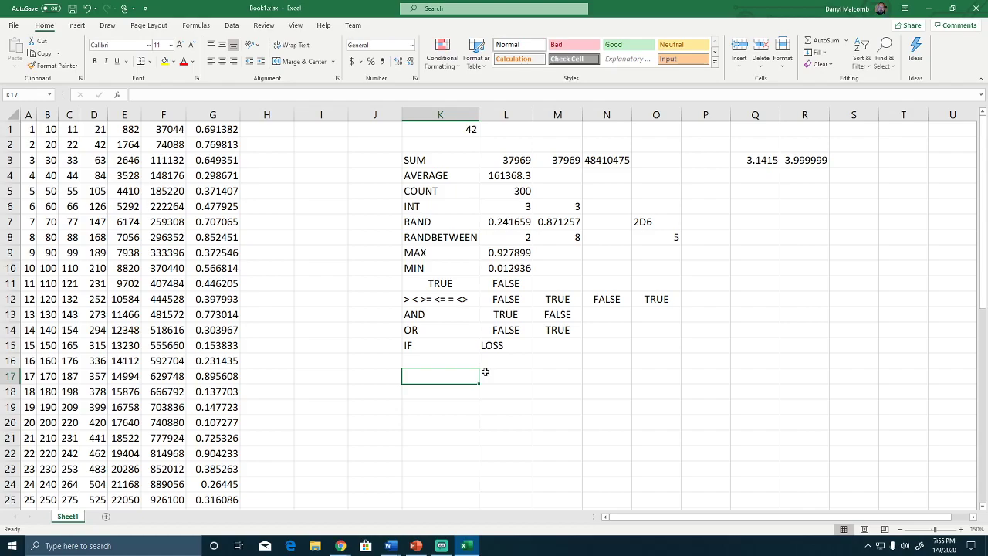
text(COU)
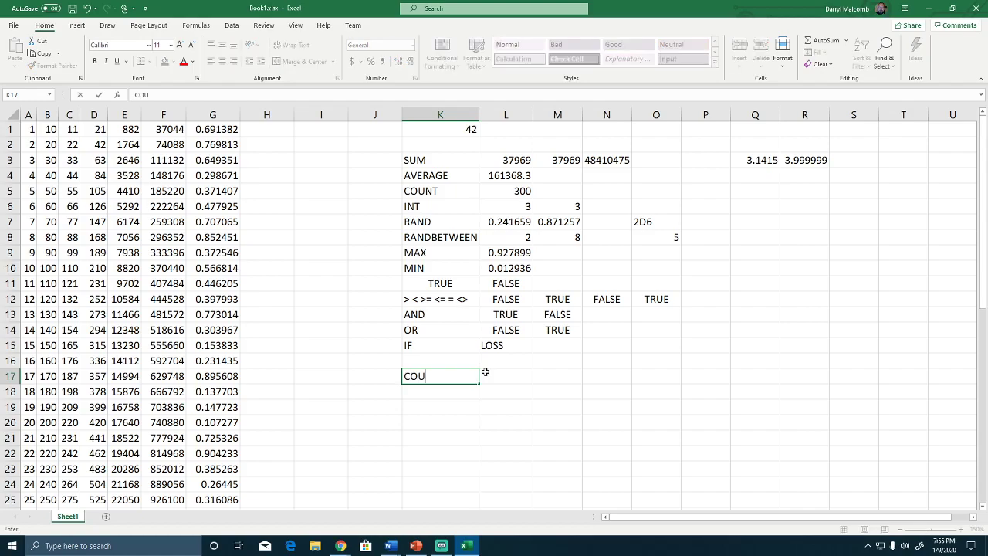
text(NTIF)
key(Left)
key(Left)
key(Right)
key(Right)
key(Right)
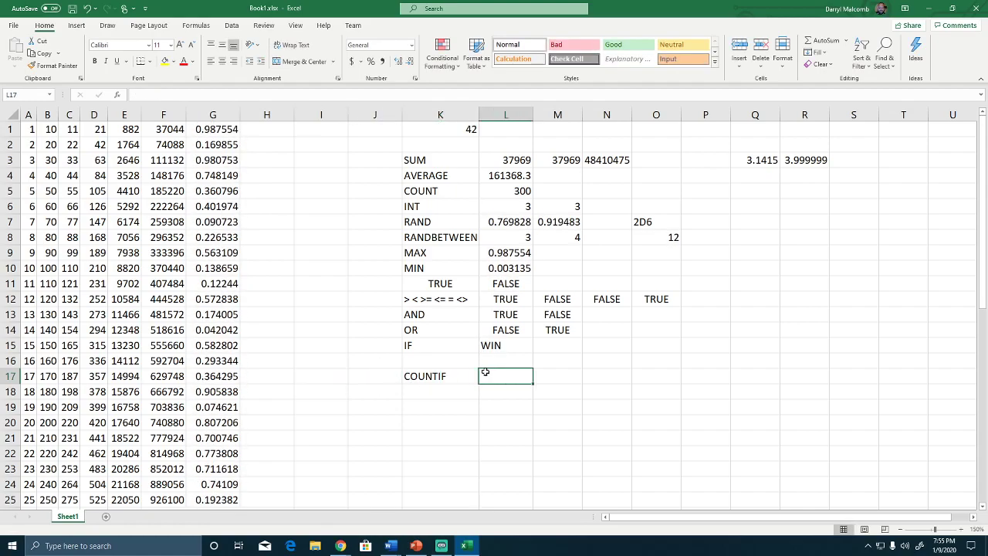
Try to enter a COUNTIF formula in cell L17 with only the range G1:G50 as its argument.
text(=)
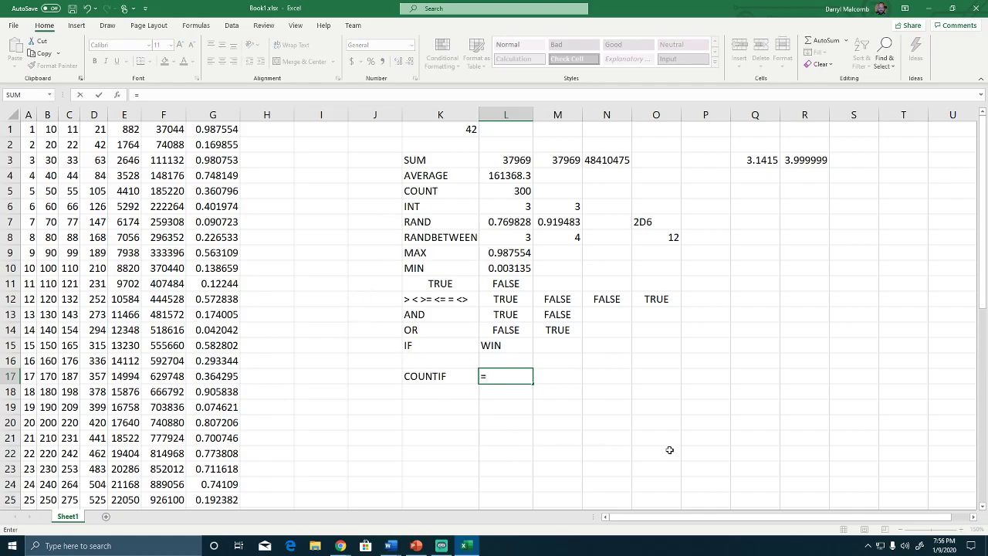
text(COUNTIF()
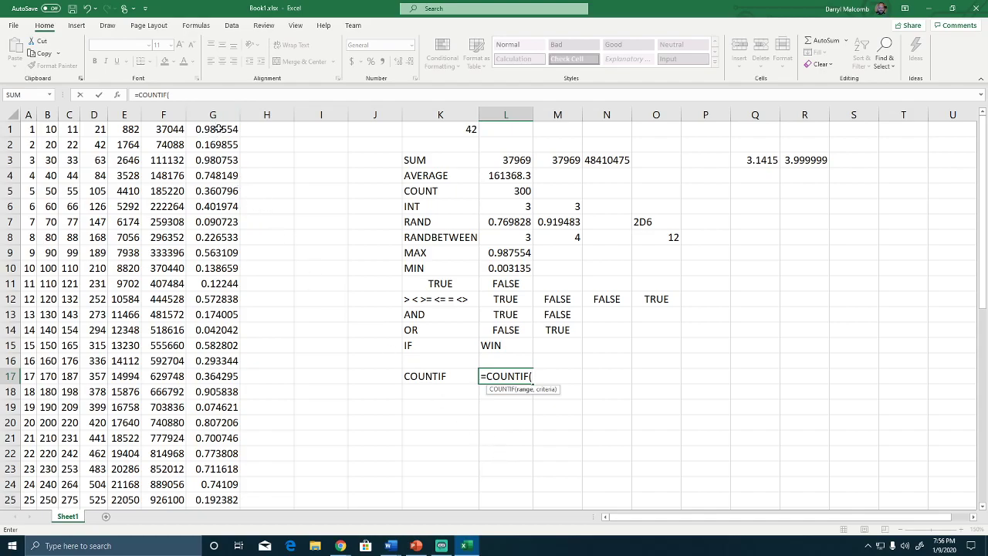
text(G1:)
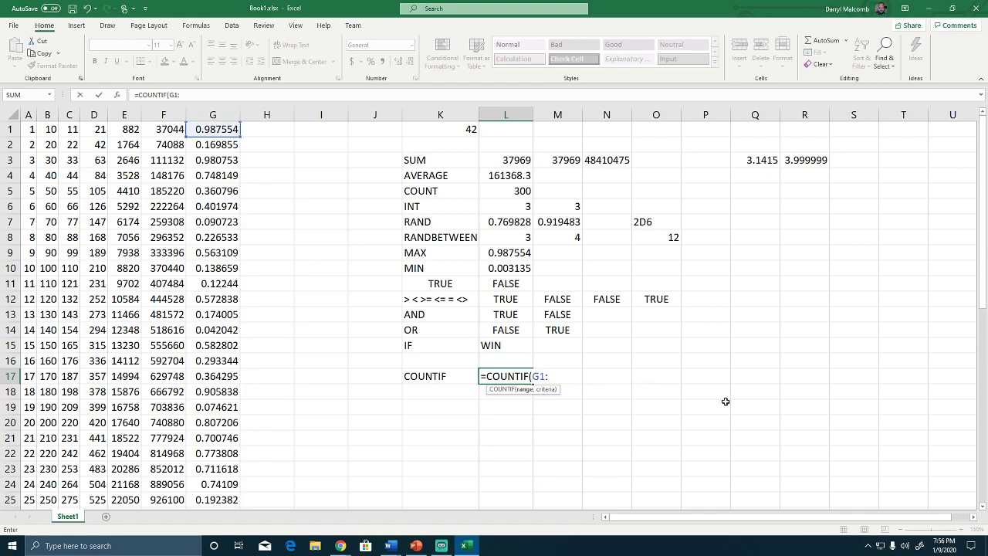
text(G)
text(5)
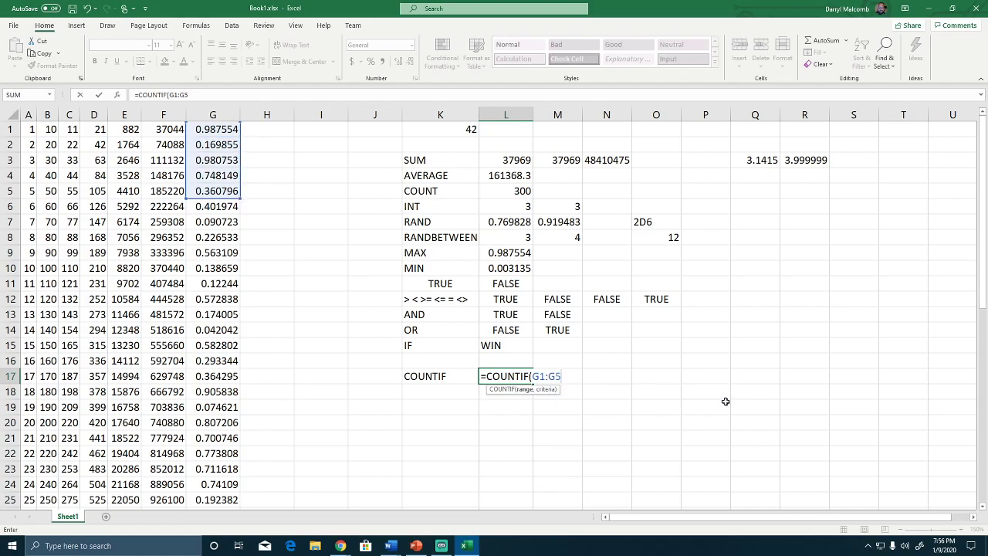
text(0))
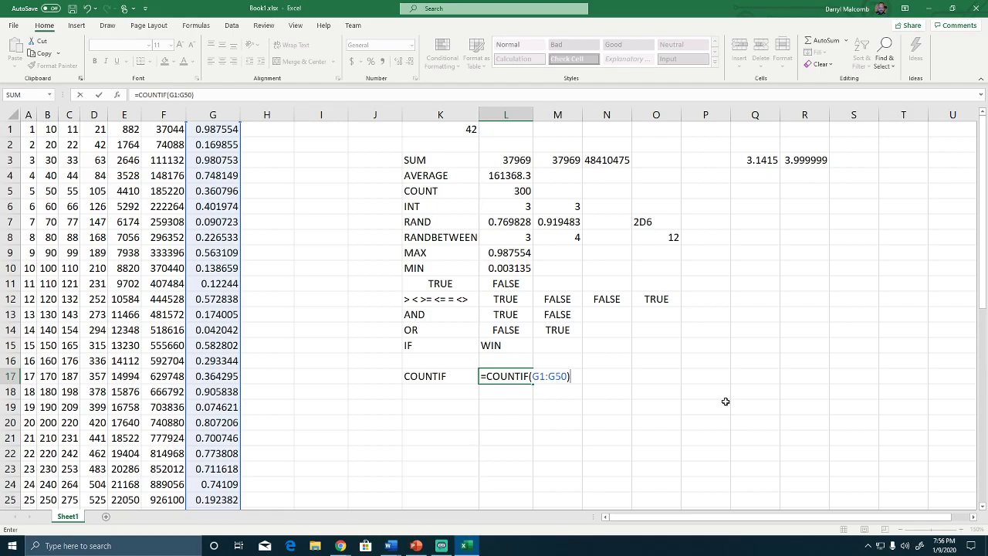
key(Return)
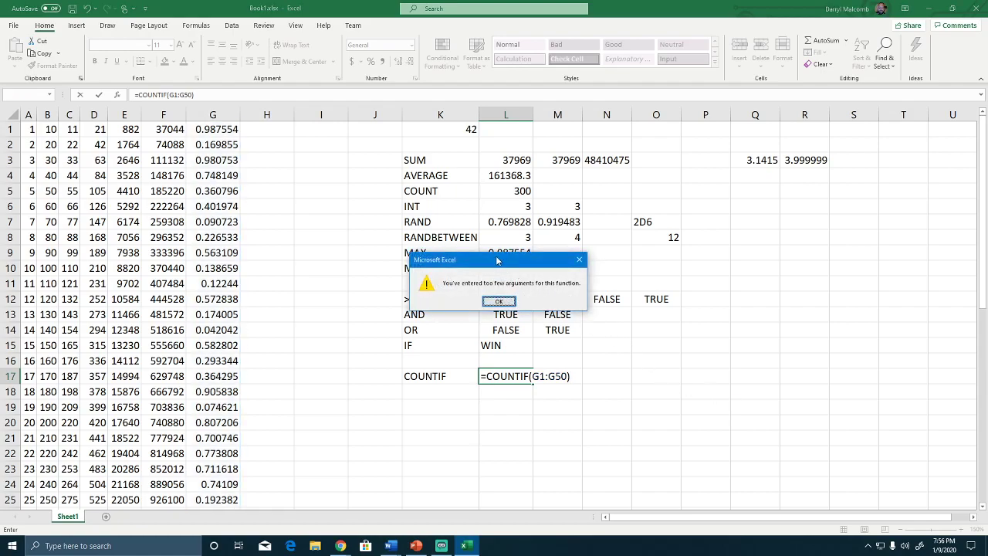
drag(487, 268, 464, 278)
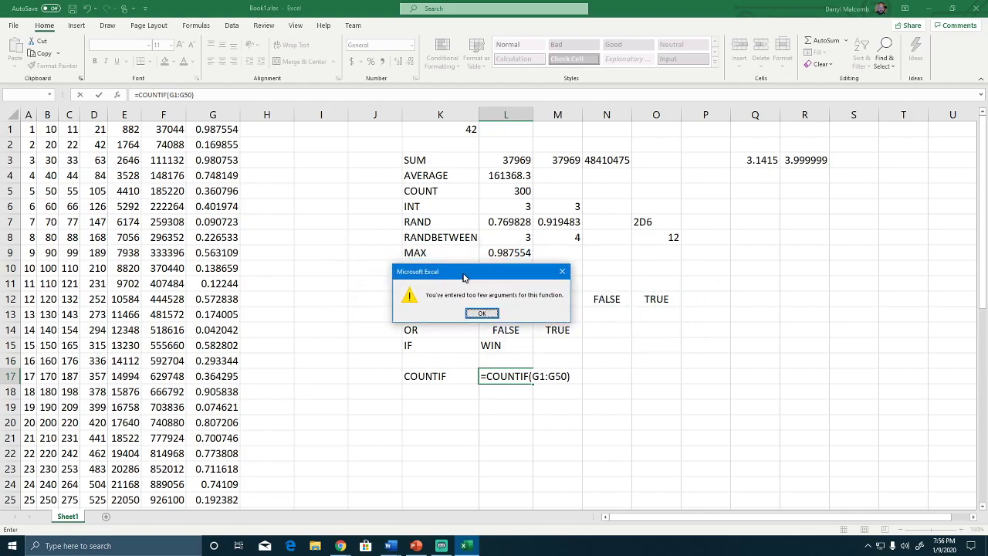
click(482, 314)
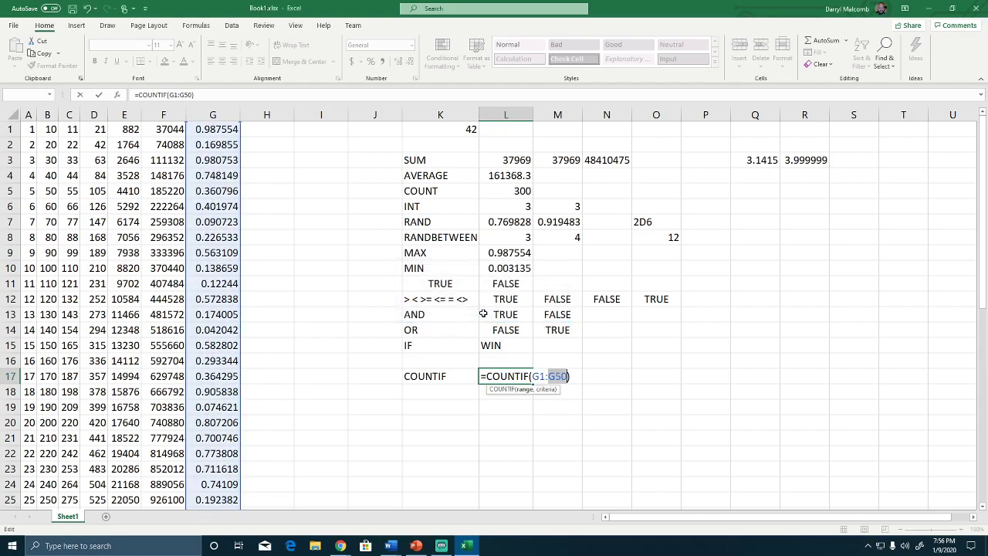
Add ">.5" as the criteria argument after the range in the L17 COUNTIF formula, and complete the formula.
click(569, 377)
text(,)
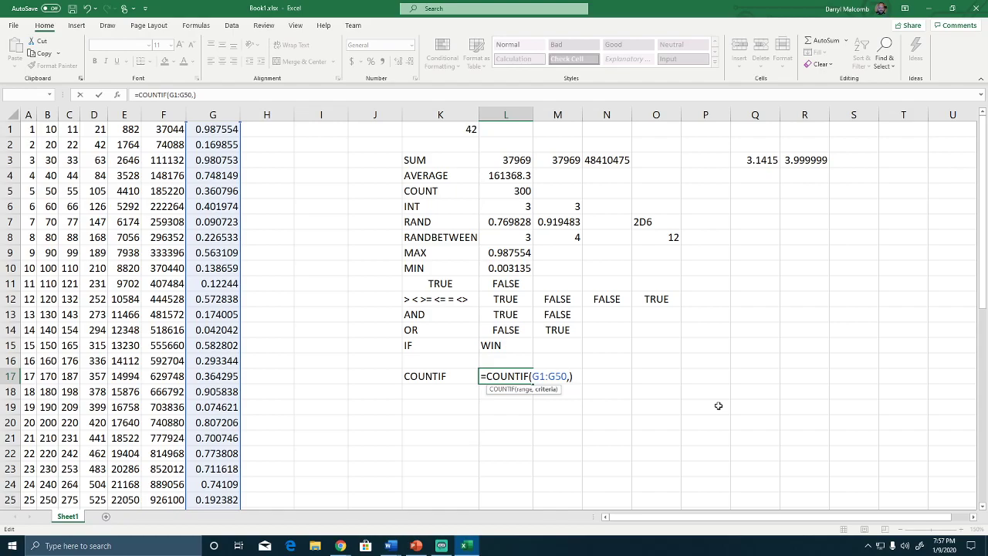
text(">.5")
key(Return)
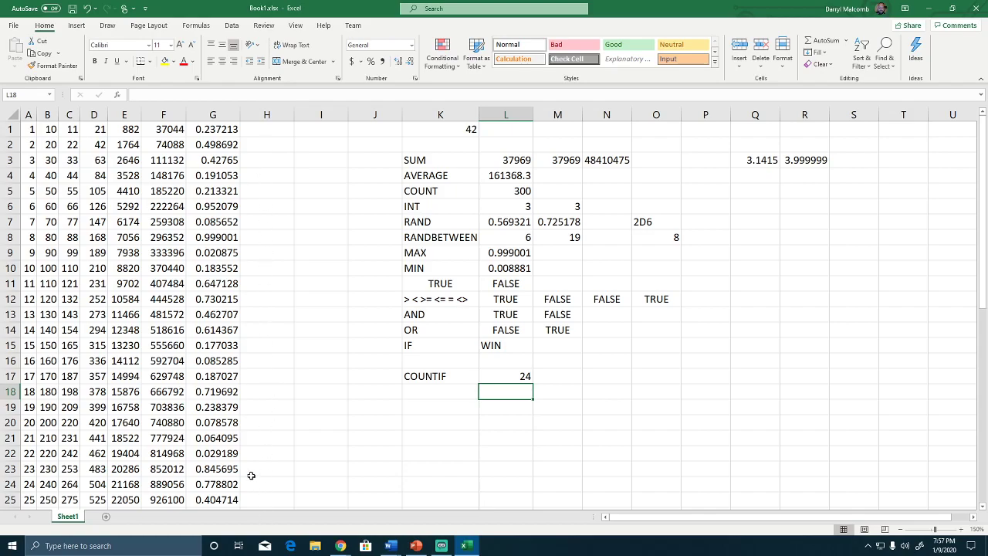
Label cell K18 SUMIF in capital letters.
click(432, 395)
double_click(433, 392)
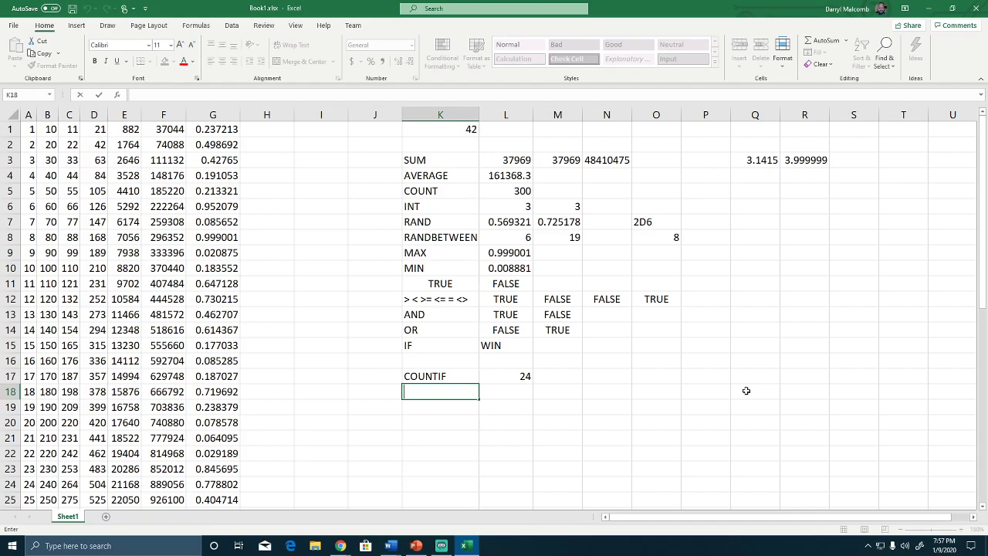
text(SUMIF)
key(Tab)
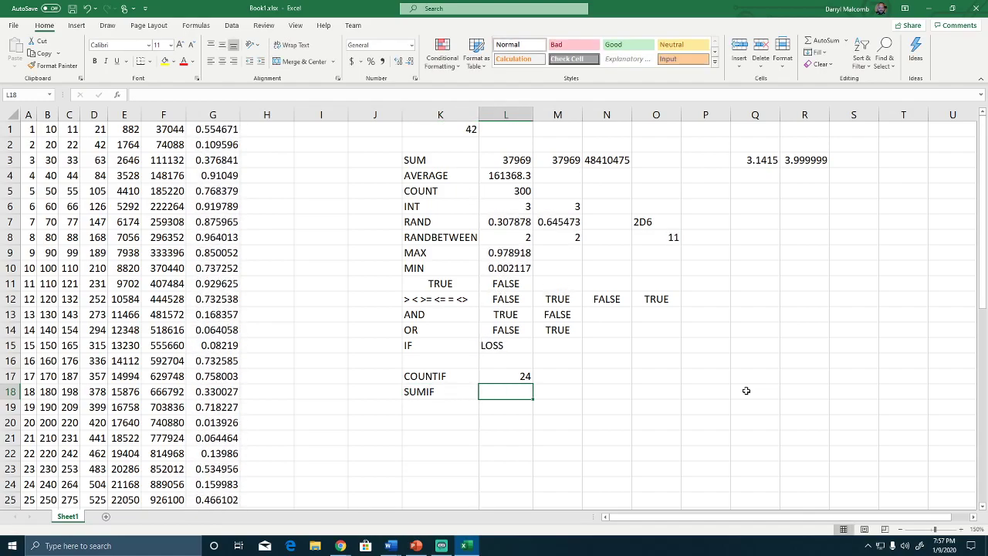
Enter a SUMIF formula in cell L18 that sums range G1:G50 with the criteria ">.5".
text(=)
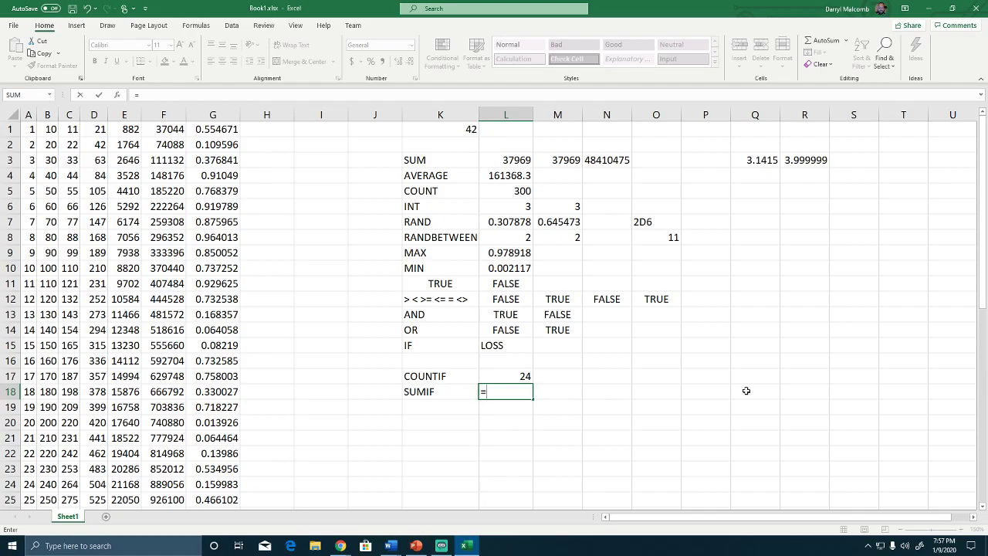
text(SUM)
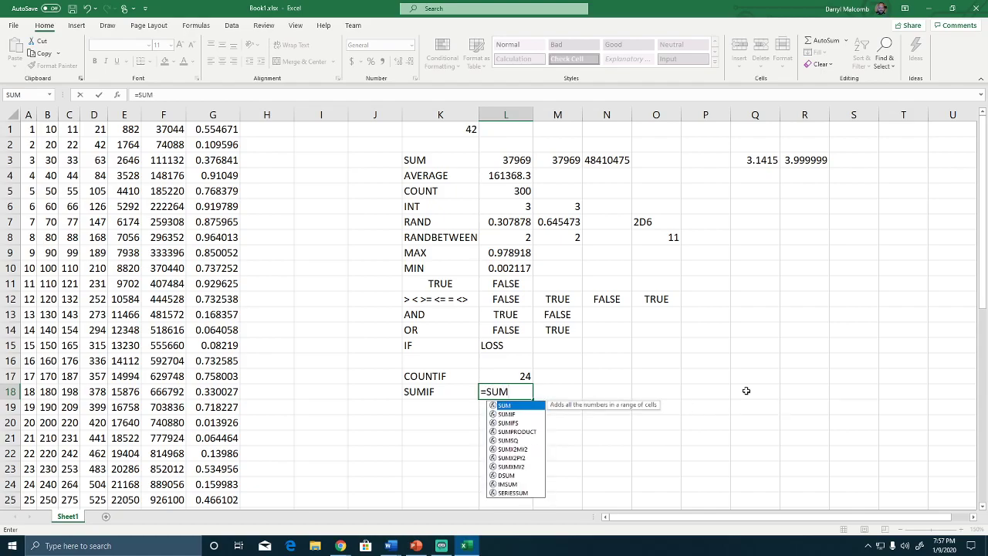
key(Down)
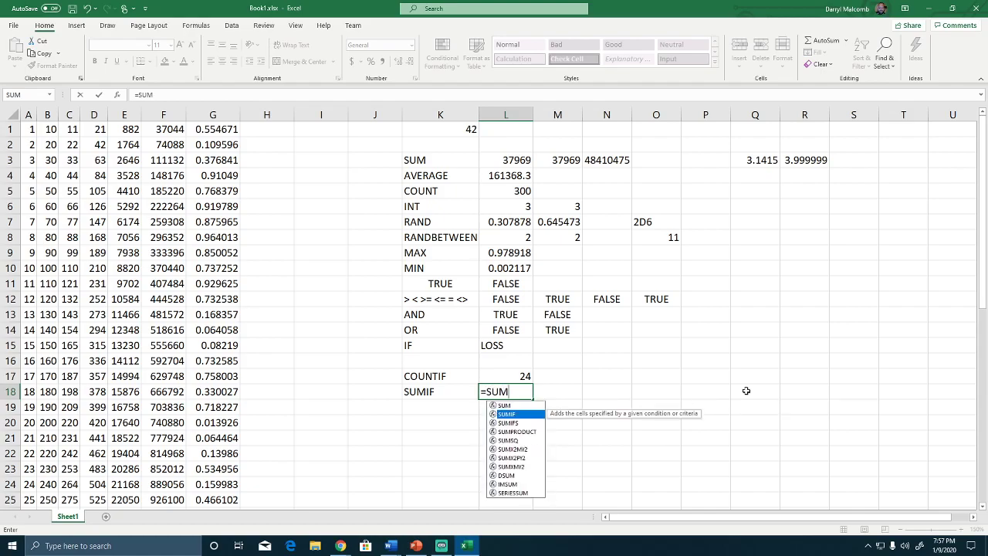
key(Tab)
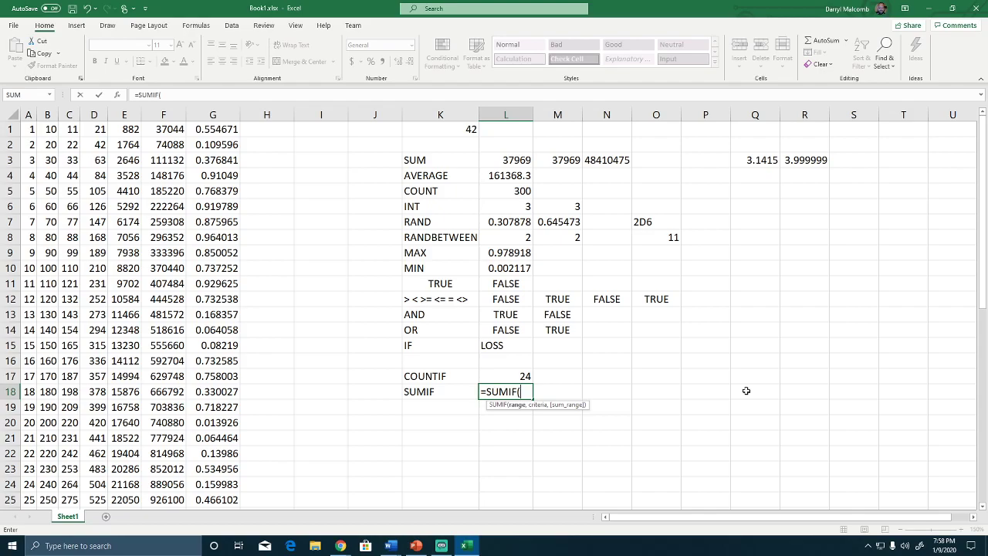
text(G)
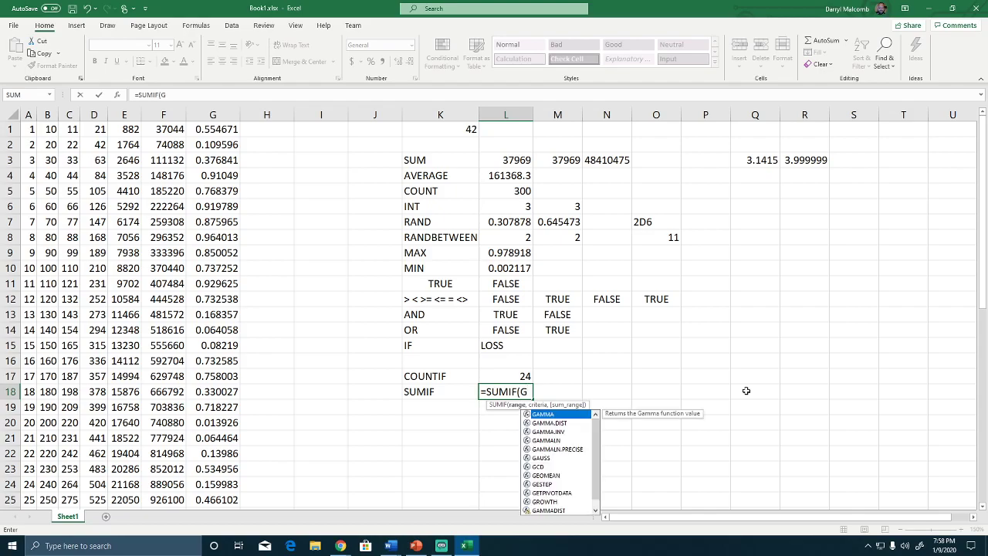
text(1:G50)
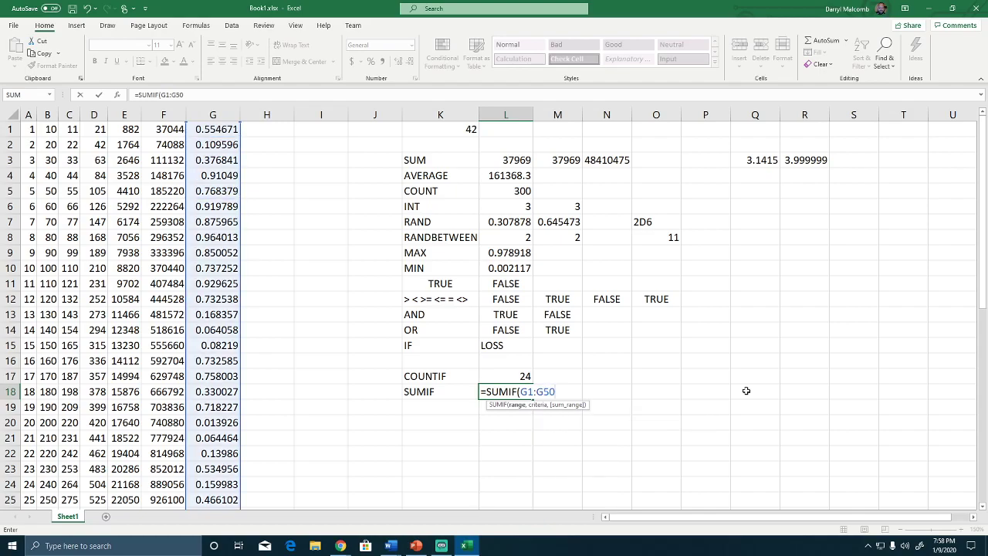
text(,">.5")
text())
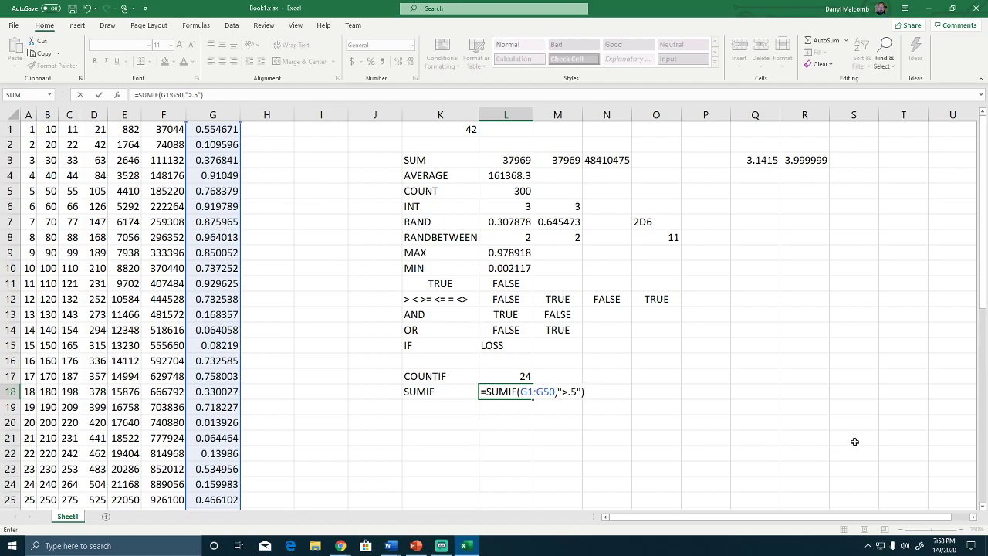
key(Return)
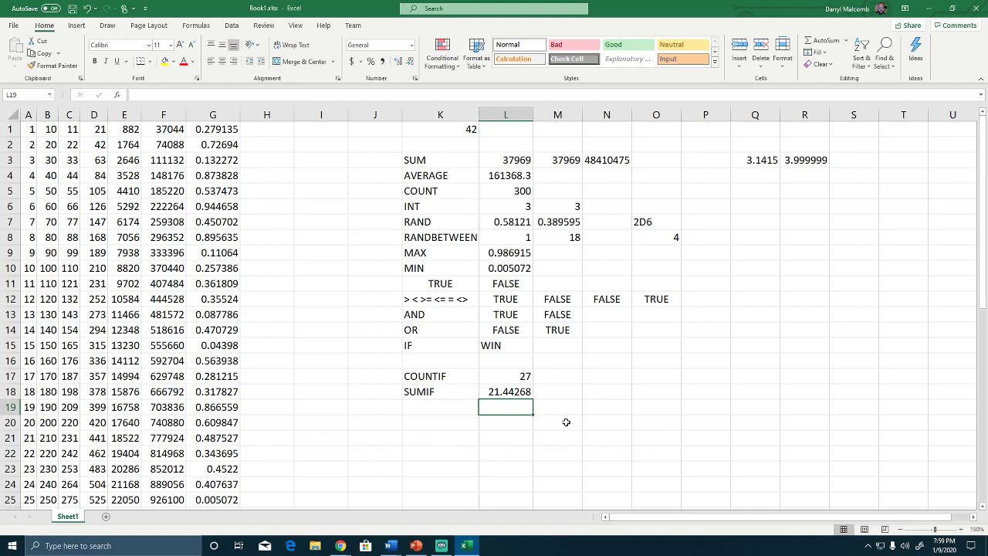
click(506, 394)
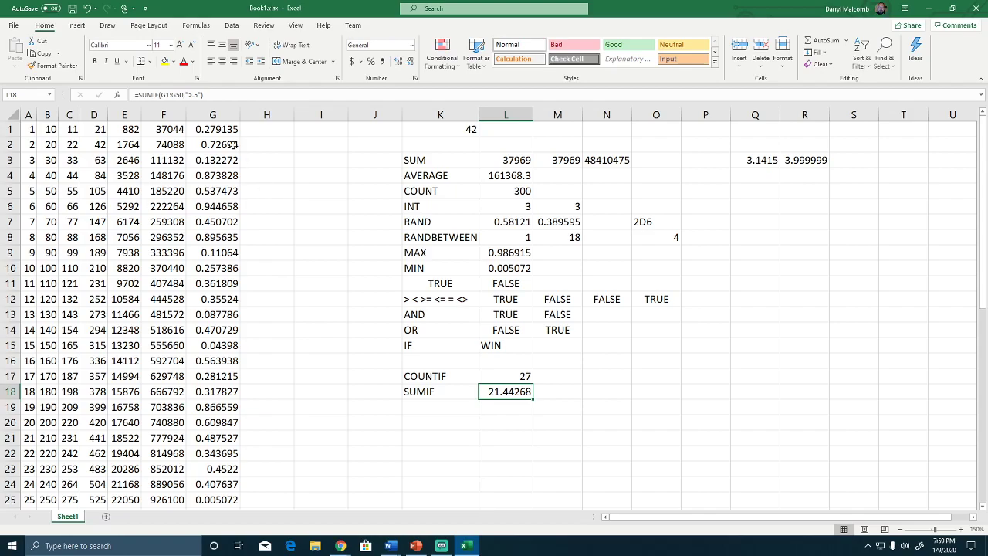
click(200, 94)
drag(200, 93, 133, 93)
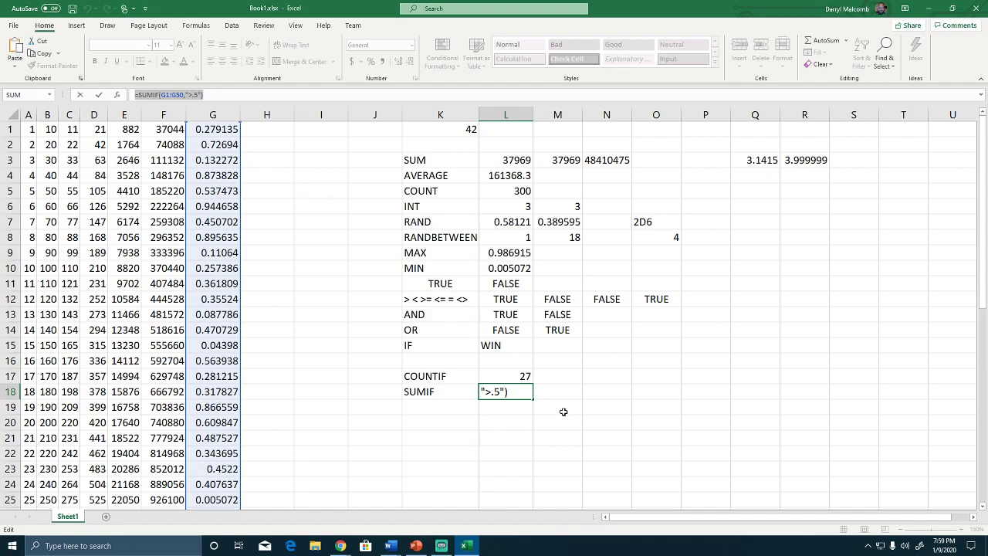
text(=)
click(565, 393)
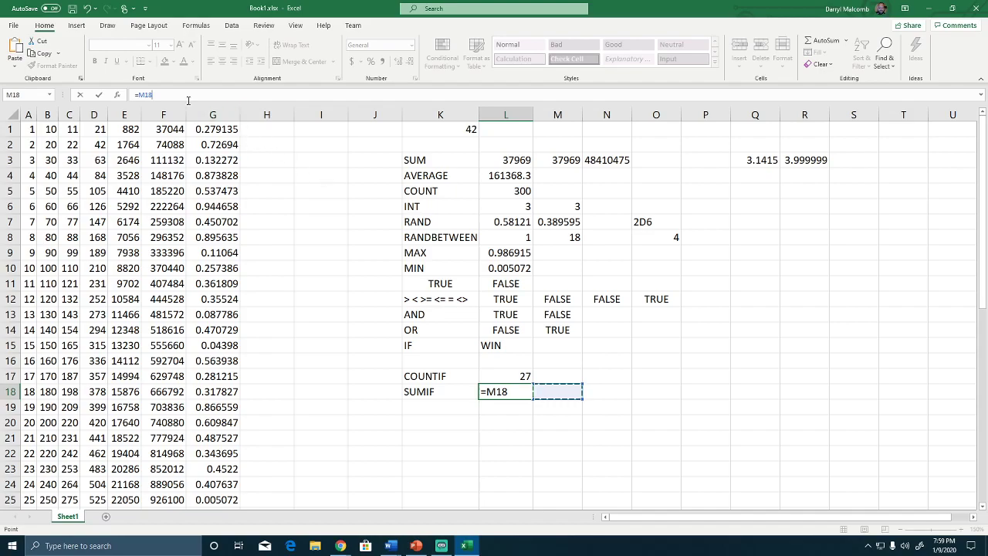
click(80, 96)
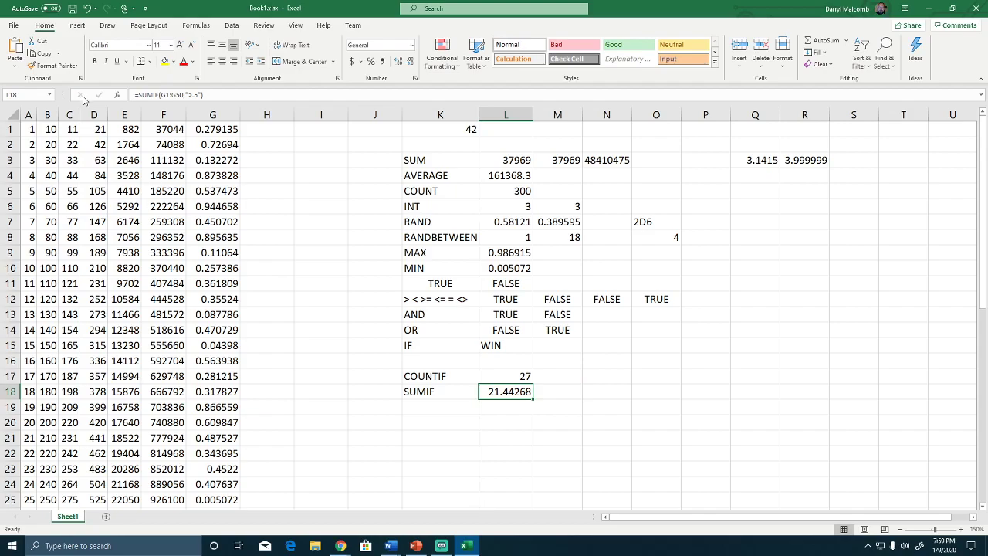
Copy the text of the SUMIF formula in L18 and paste it unchanged into cell M18.
drag(205, 94, 137, 93)
key(ctrl+c)
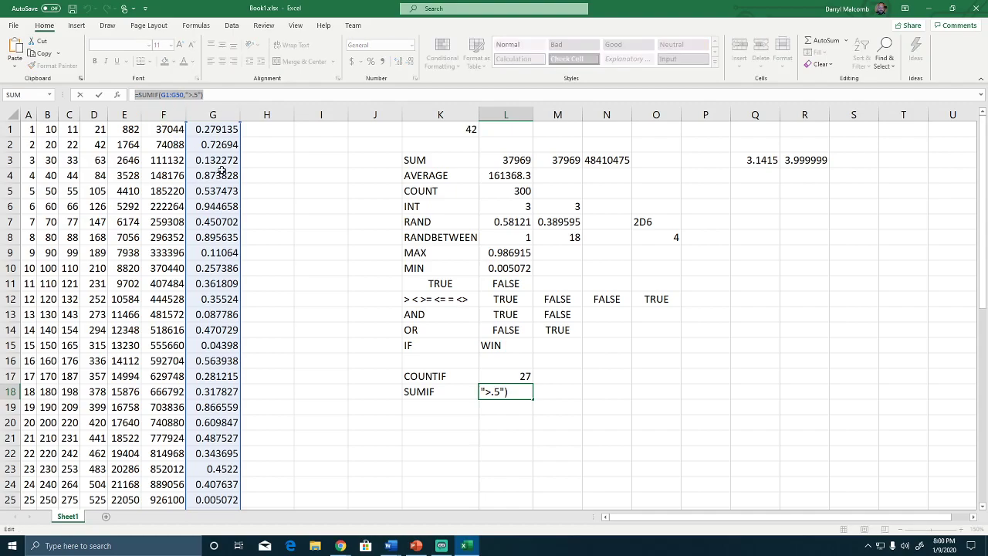
key(ctrl+Return)
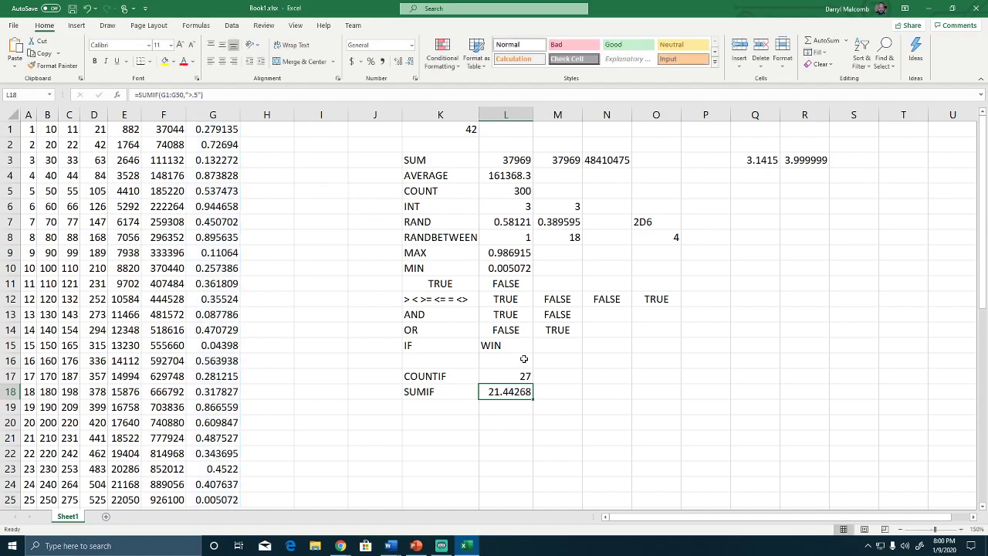
click(554, 391)
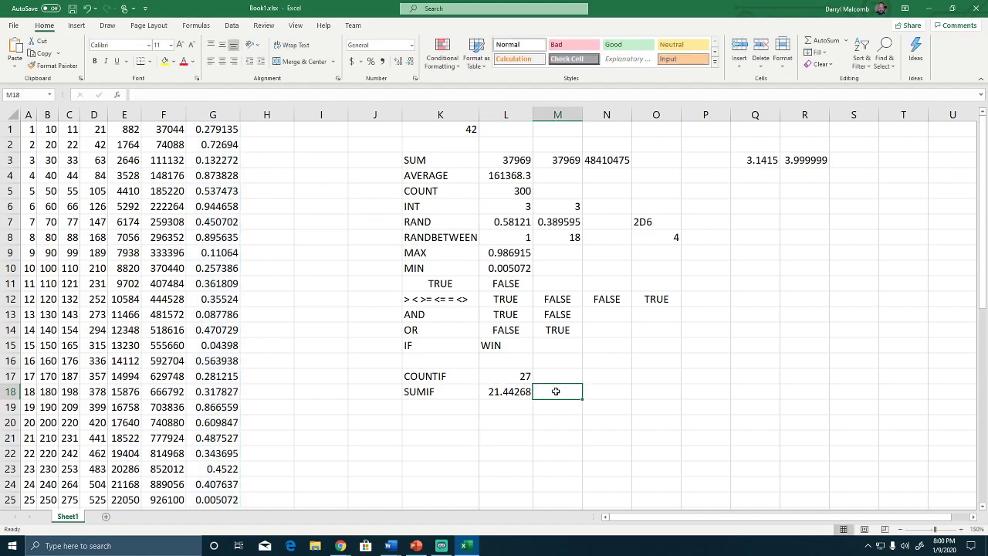
key(ctrl+v)
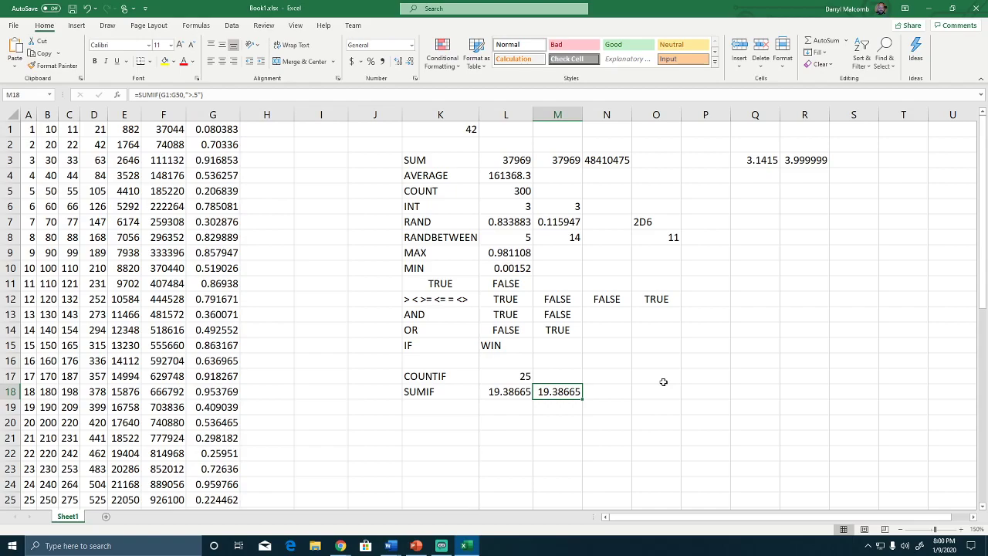
Add F1:F50 as the sum range argument after the criteria in the M18 SUMIF formula, and complete the formula.
double_click(575, 392)
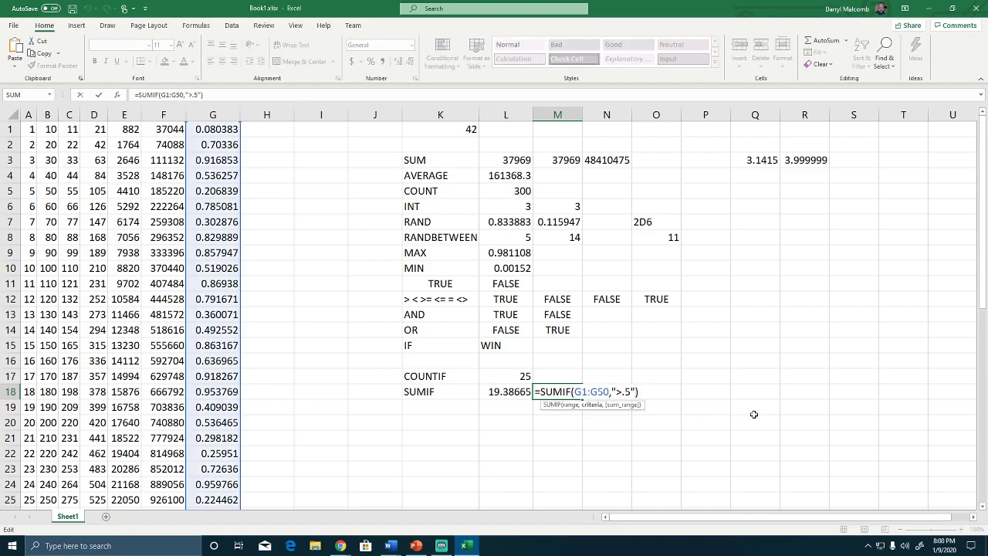
text(,)
text(F)
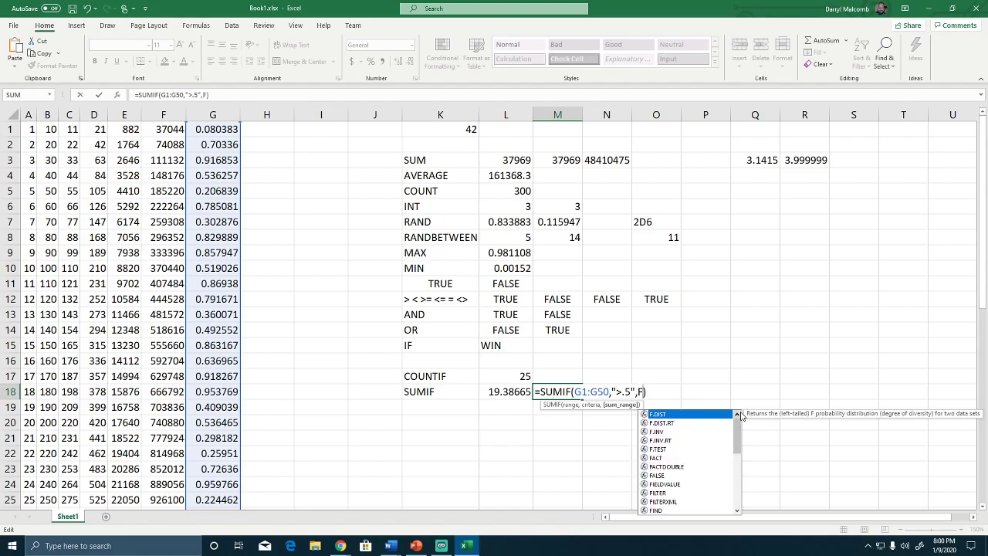
text(1)
text(:F5)
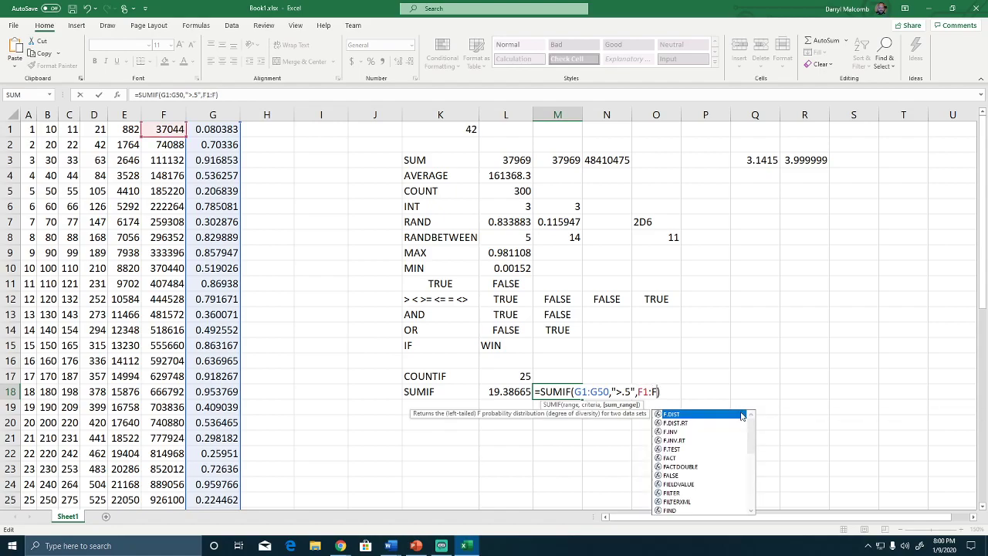
text(0)
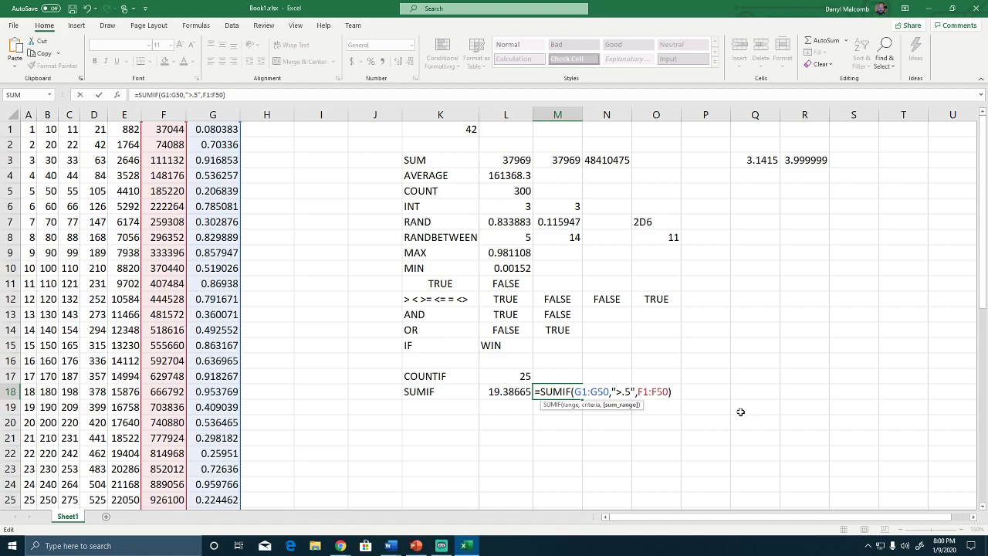
text())
key(Return)
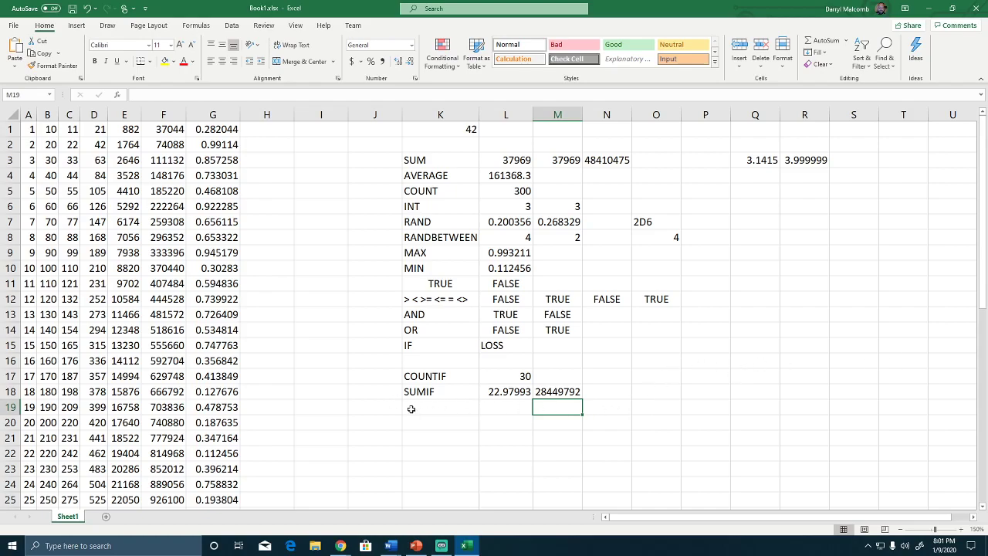
Try filling cells A50:G50 down through row 55, and undo the fill.
scroll(411, 409, down, 6)
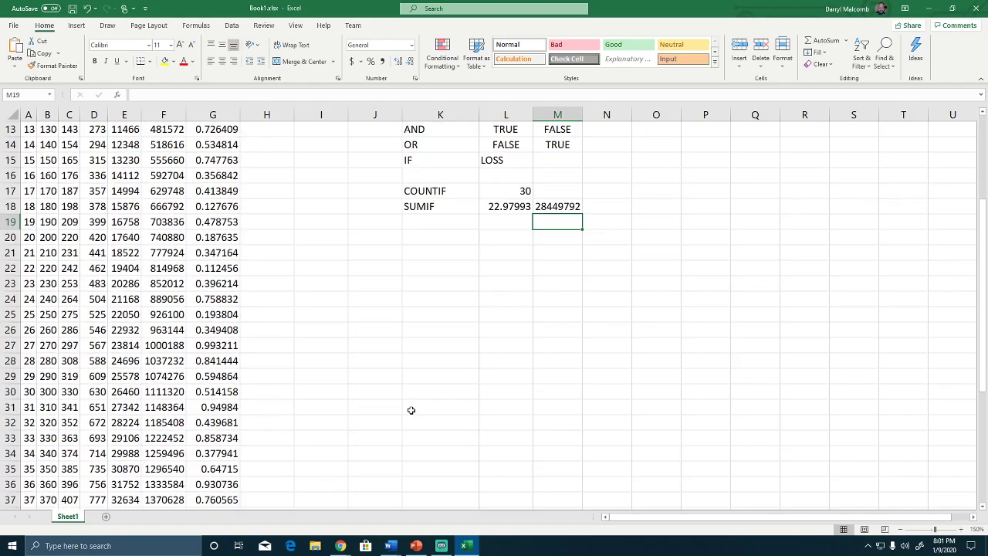
scroll(410, 409, down, 7)
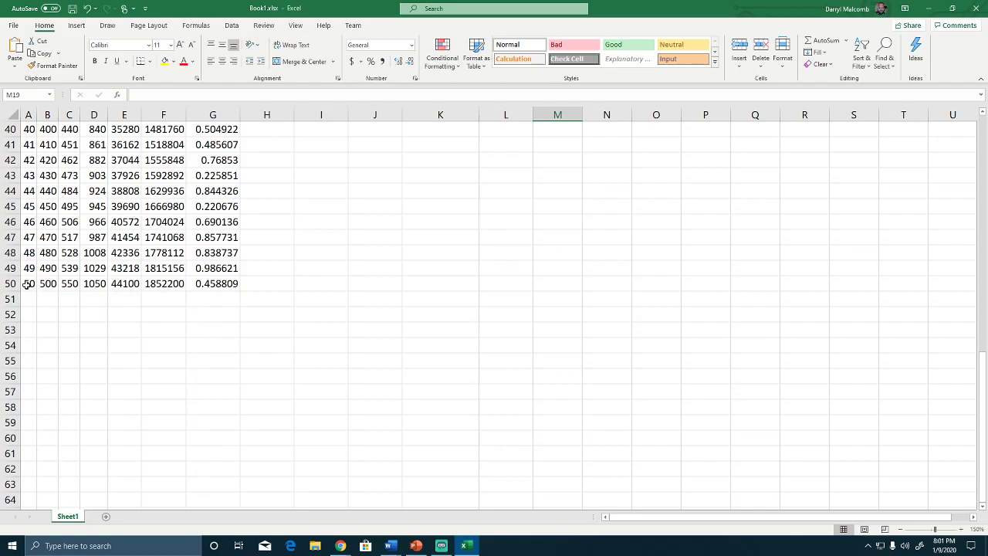
drag(28, 283, 204, 284)
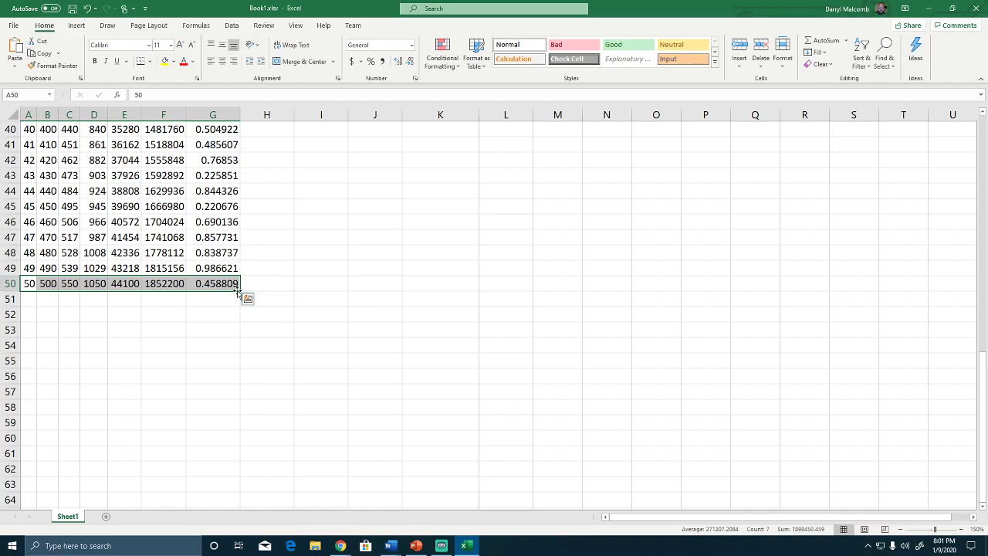
drag(240, 291, 241, 368)
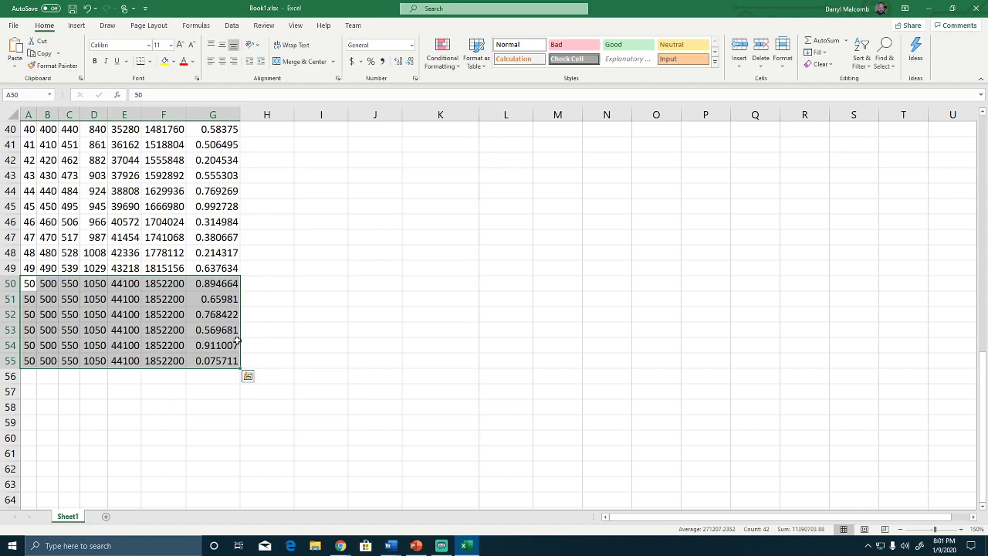
key(ctrl+z)
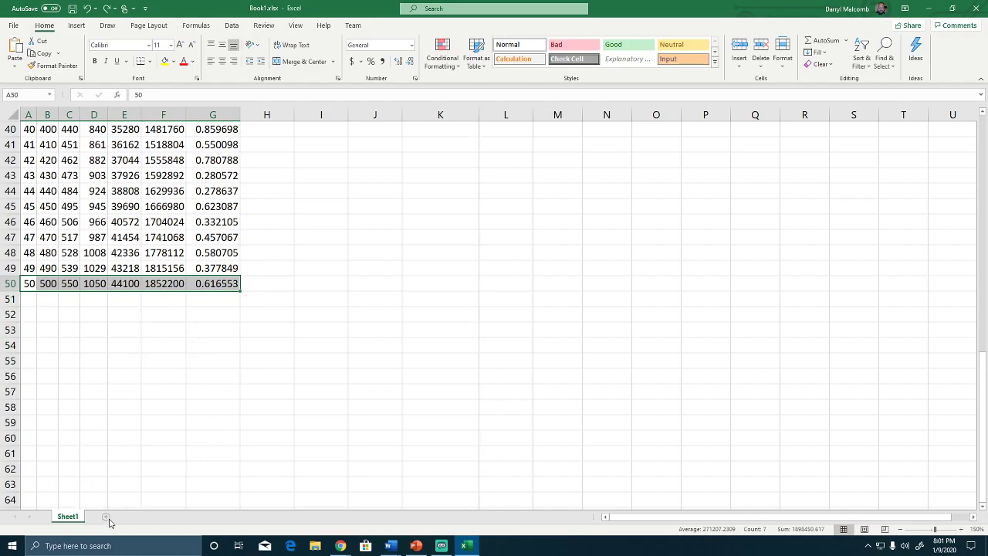
Add a new worksheet and enter the formula =RANDBETWEEN(0,1) in its cell A1.
click(108, 517)
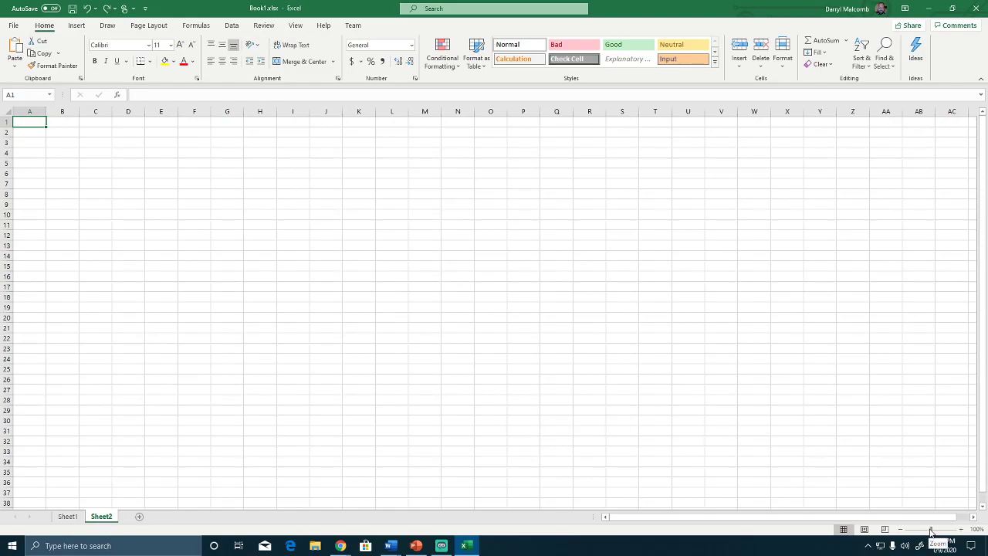
drag(931, 532, 937, 538)
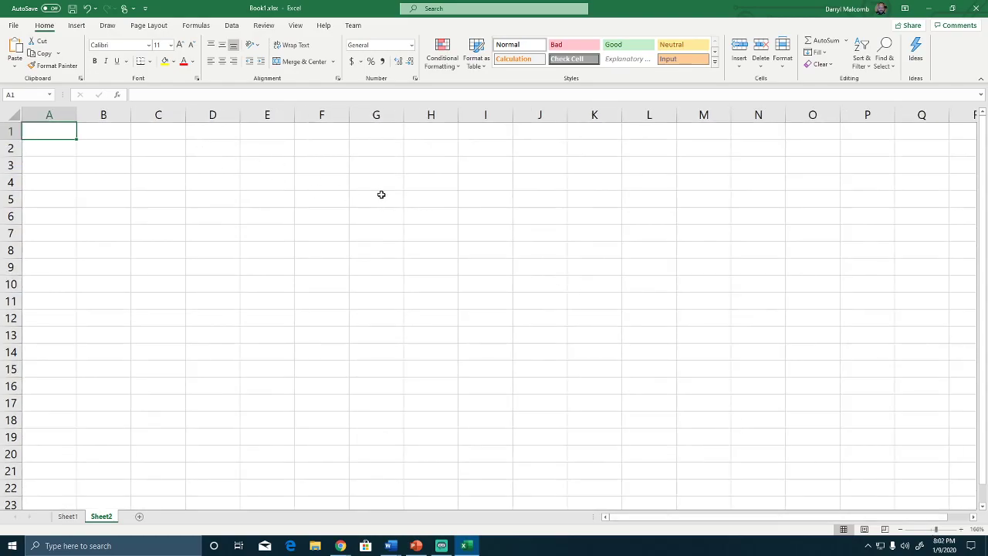
text(=)
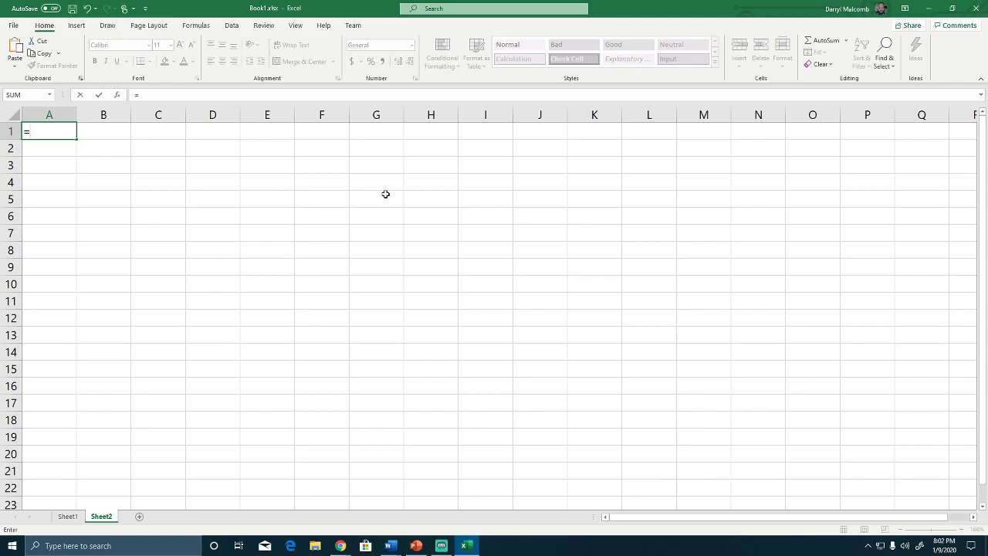
text(RA)
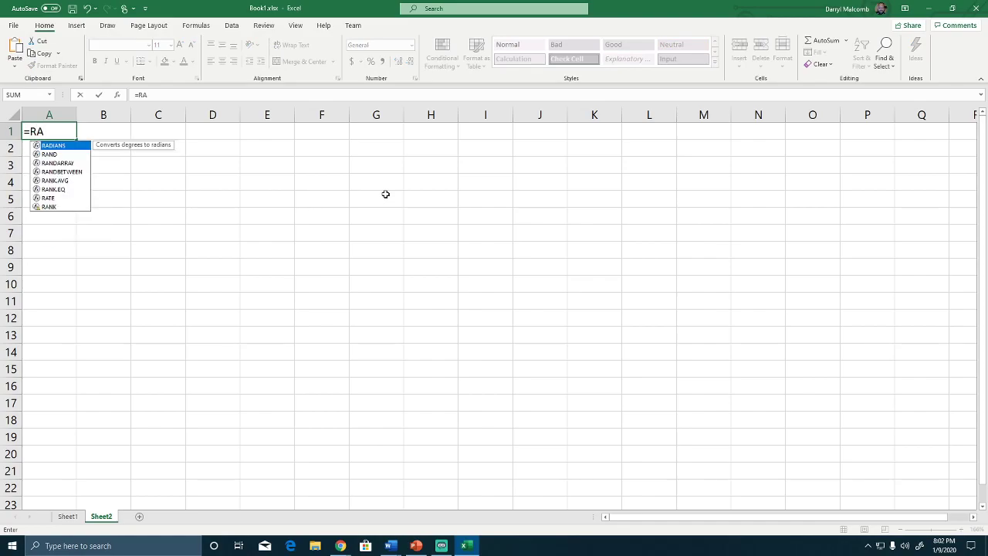
key(Down)
key(Down)
key(Down)
key(Tab)
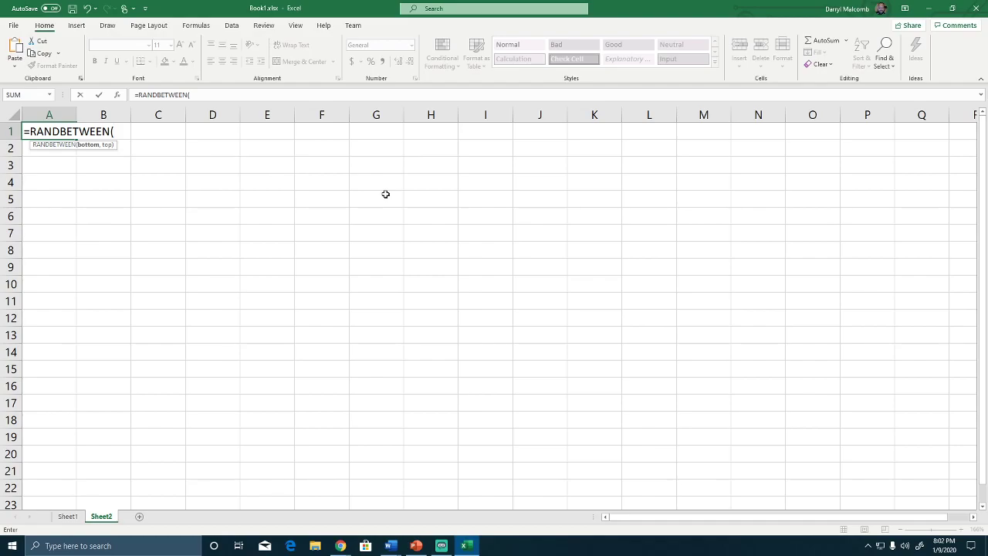
text(1)
key(BackSpace)
text(0,1))
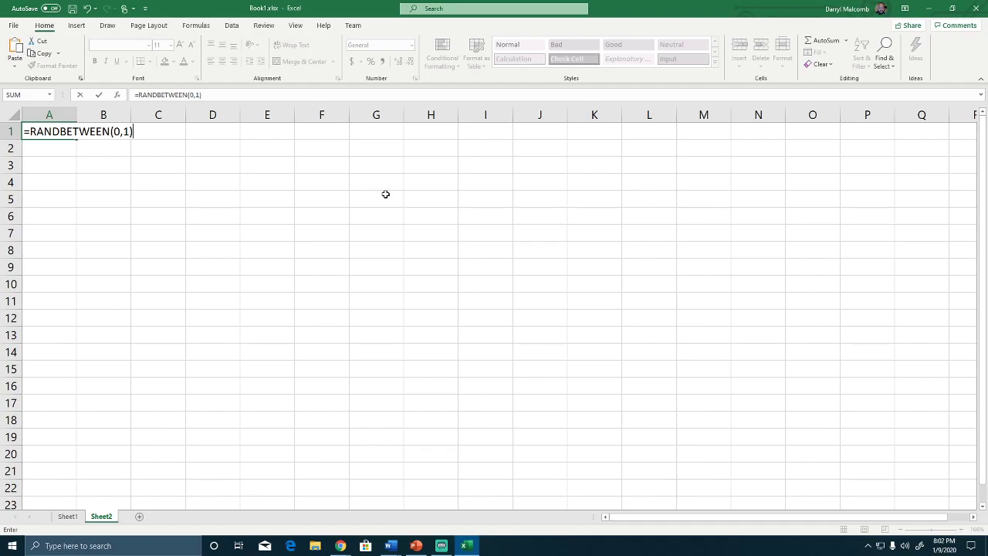
key(Return)
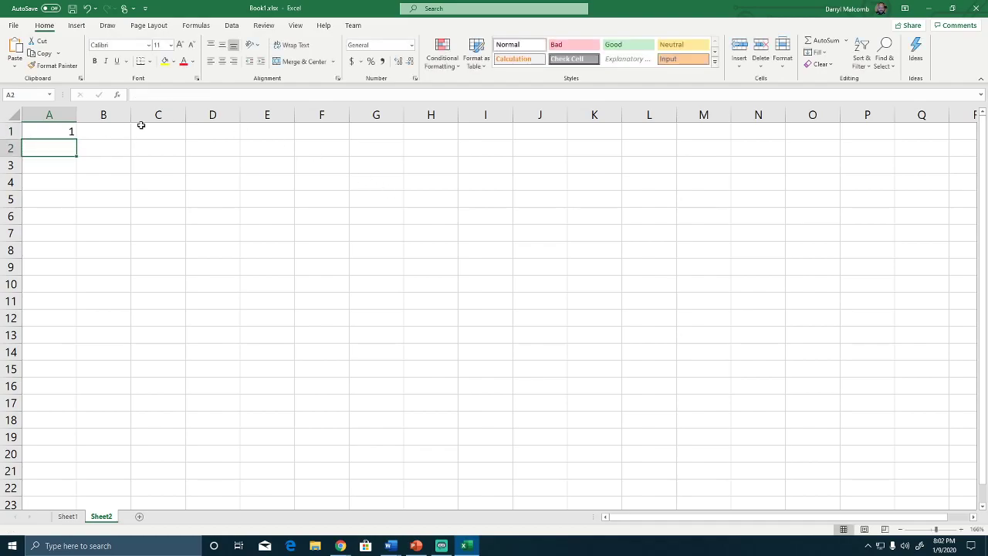
Fill the RANDBETWEEN formula from cell A1 across row 1 through J1.
click(69, 136)
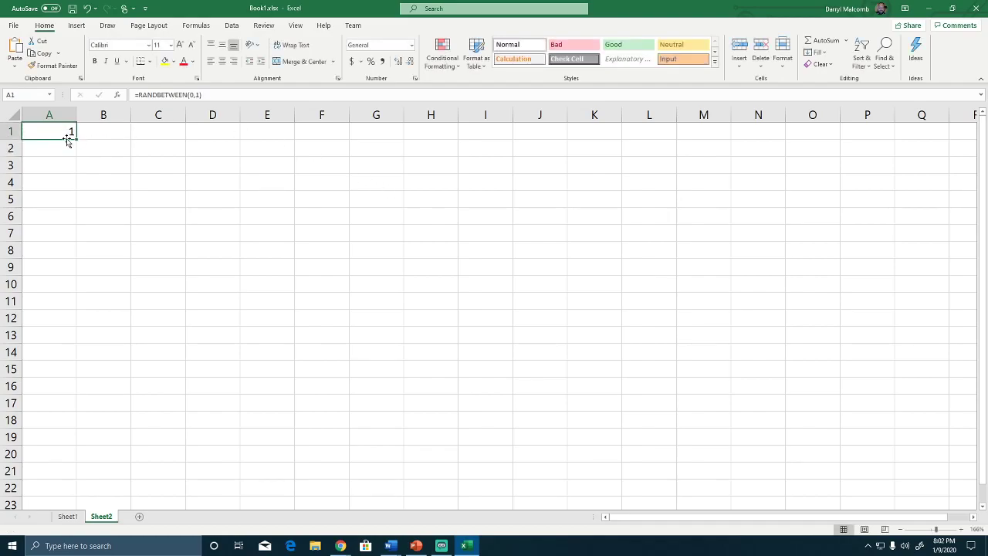
drag(76, 138, 570, 133)
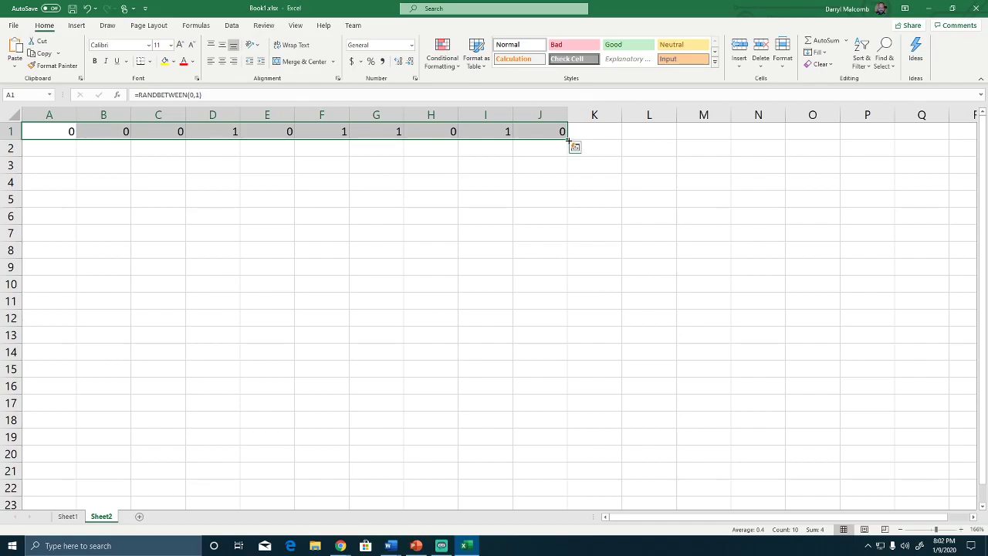
Try filling cells A1:J1 down through row 13, and undo the fill.
drag(568, 140, 600, 344)
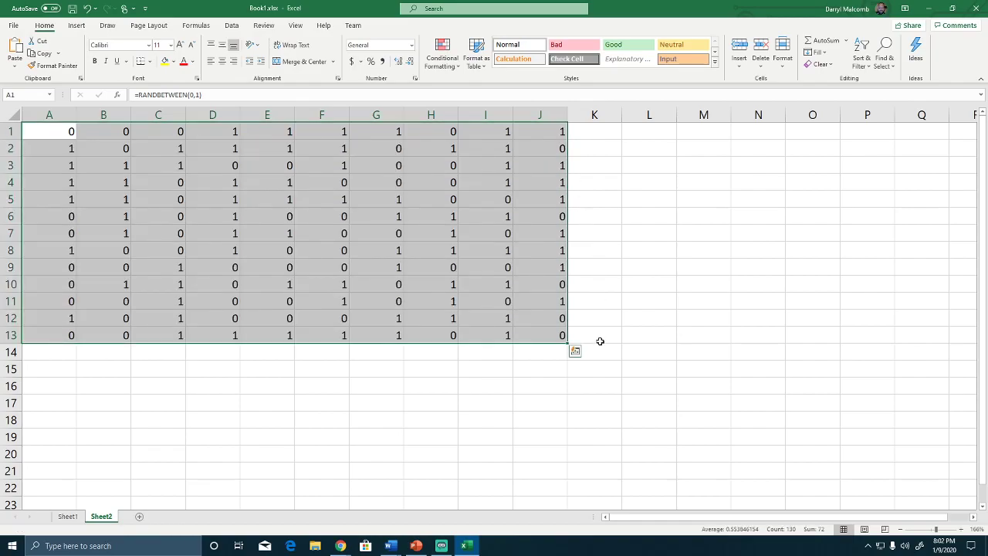
key(ctrl+z)
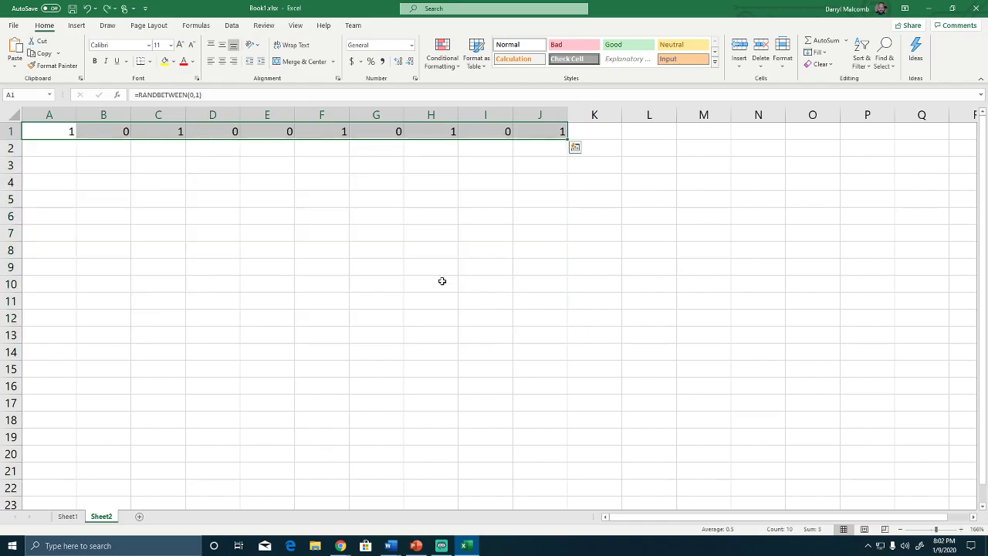
Select the range A1:J100 by reference, fill the first row's formulas down through row 100, and check the filled rows.
click(116, 181)
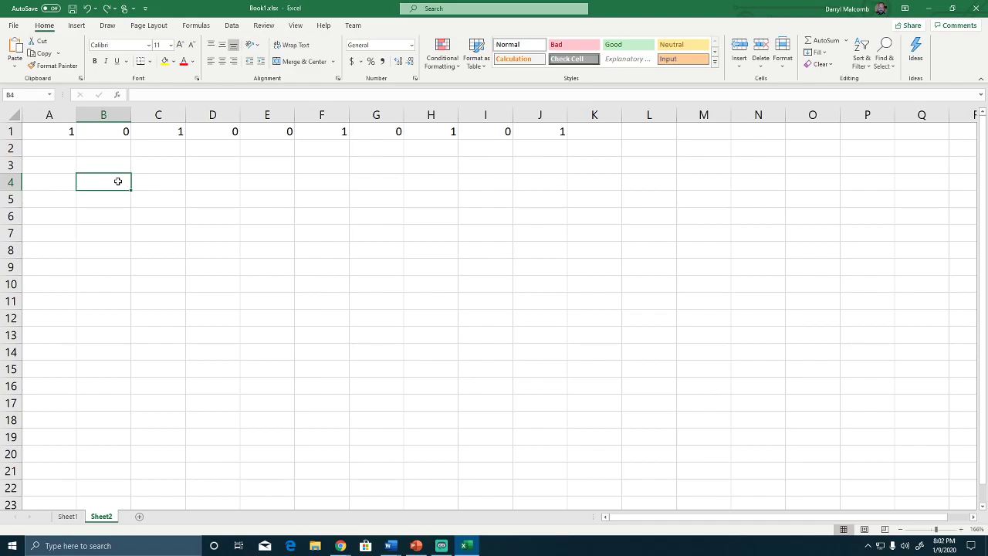
click(21, 95)
text(A1)
key(Return)
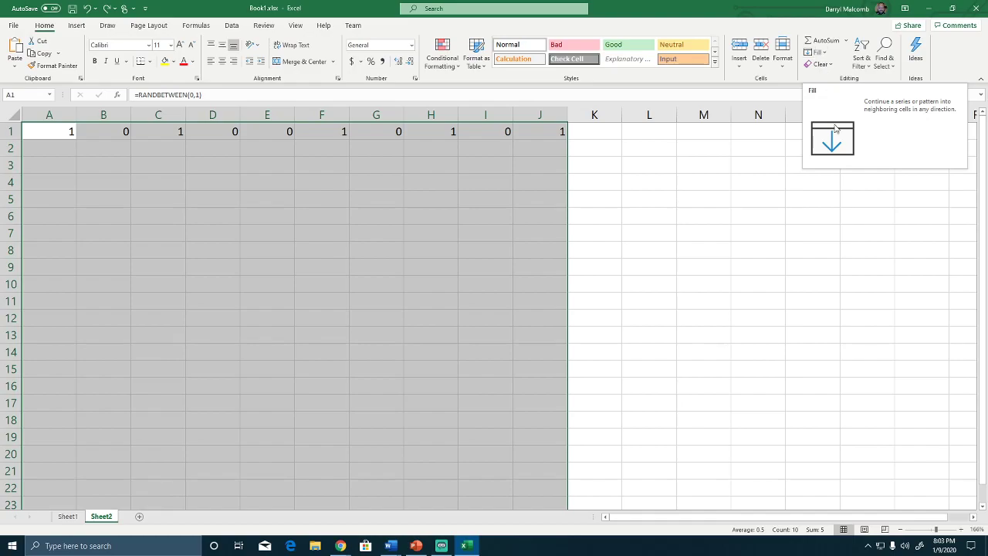
click(823, 54)
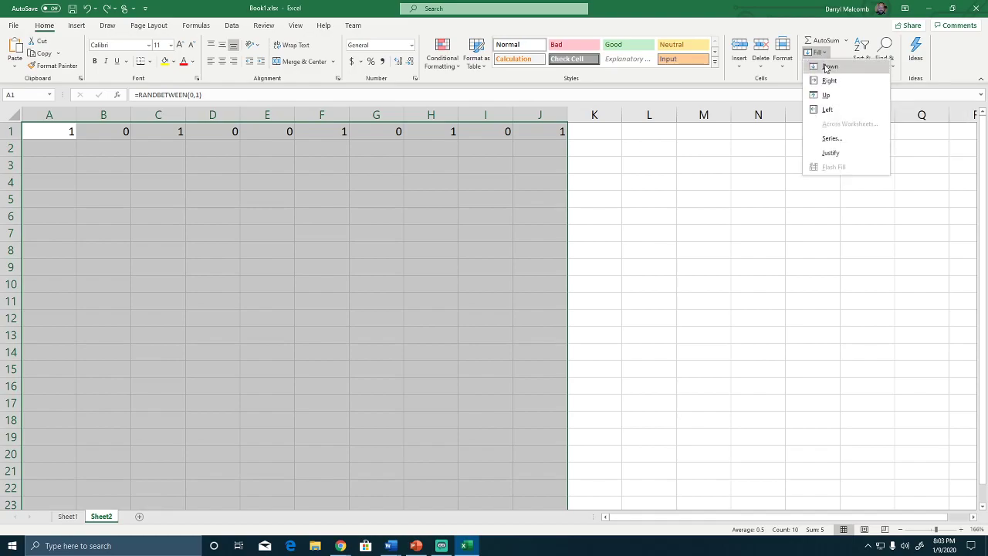
click(825, 68)
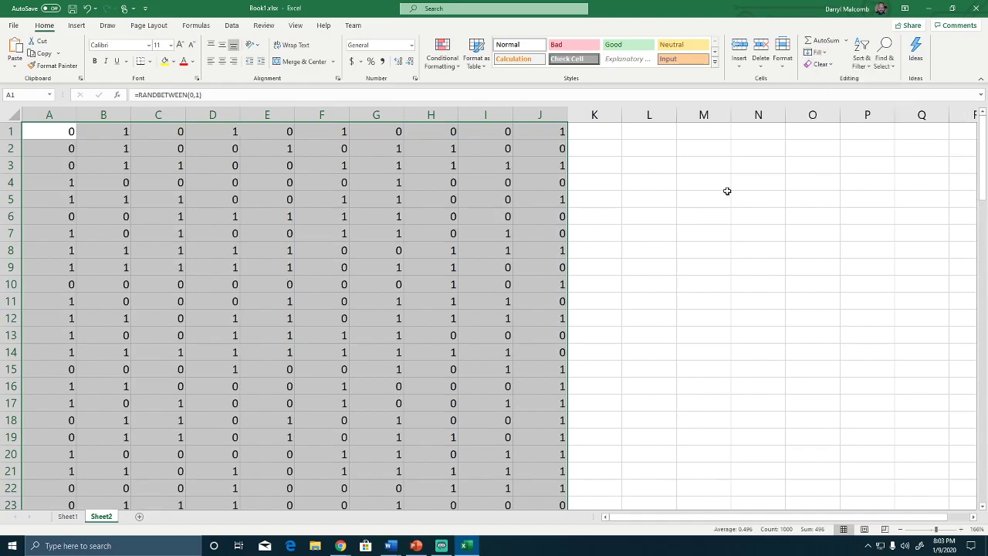
scroll(676, 295, down, 8)
scroll(675, 295, down, 19)
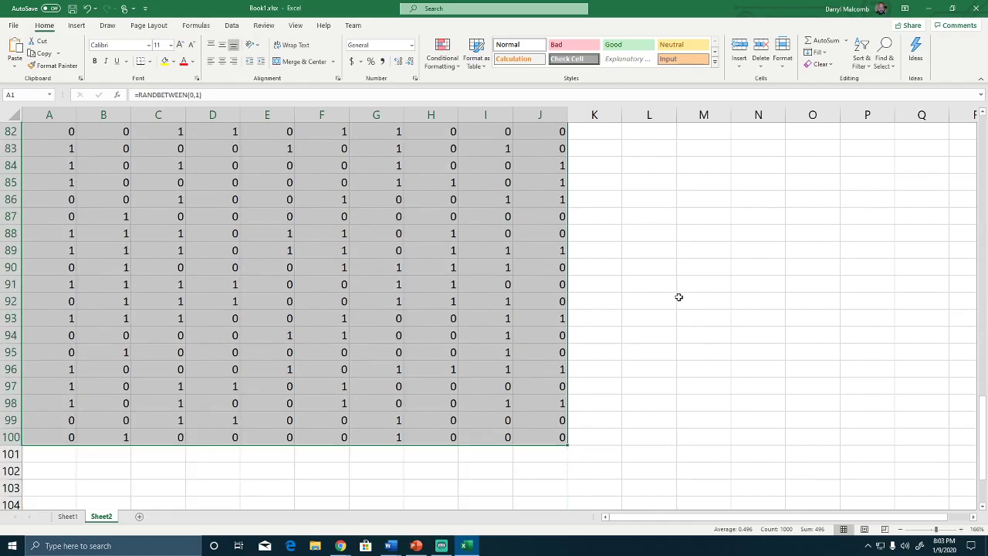
scroll(685, 301, up, 20)
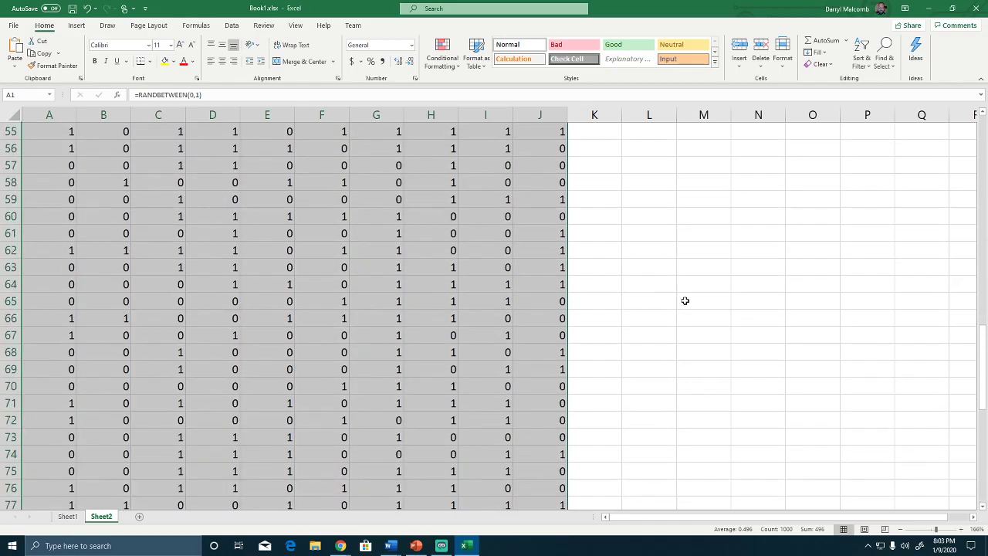
scroll(688, 291, up, 1)
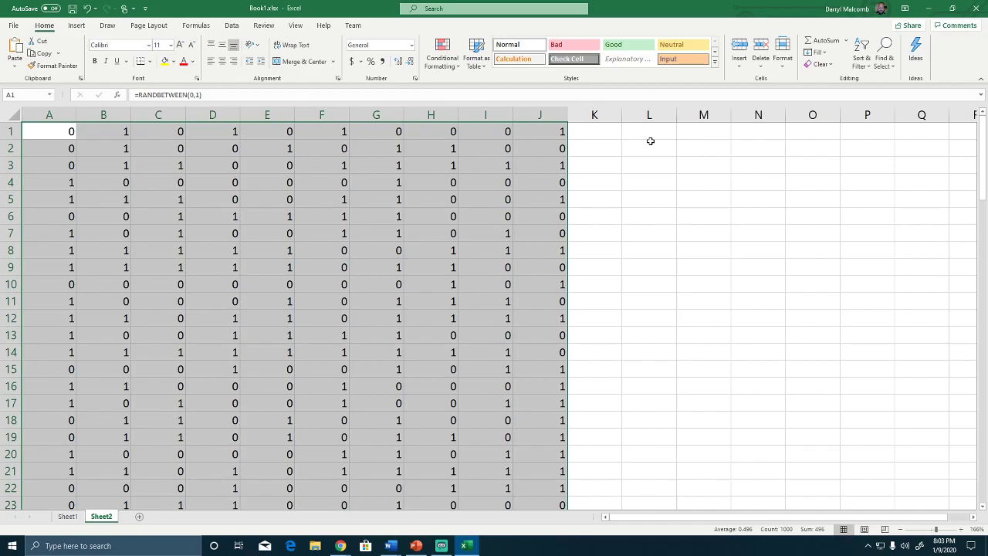
scroll(676, 253, down, 6)
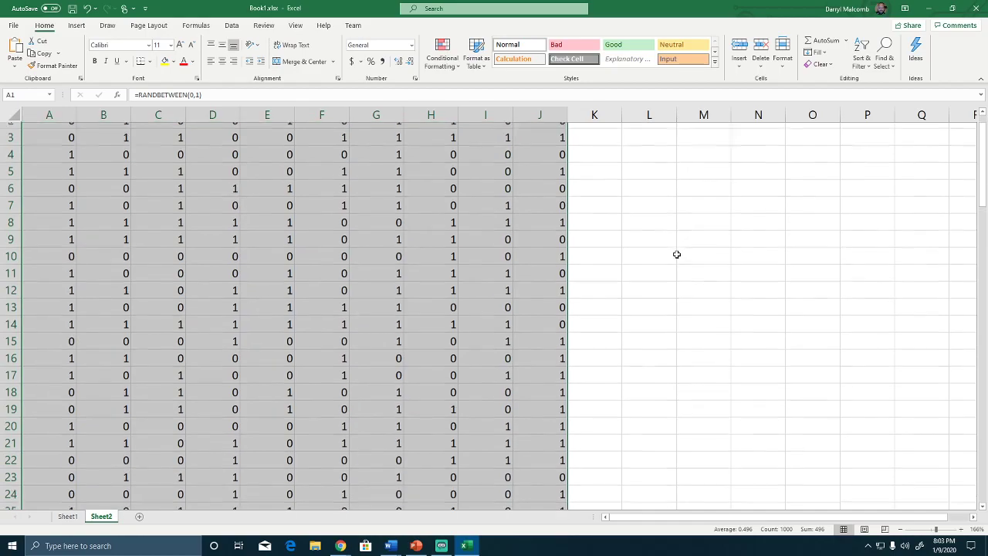
scroll(676, 254, up, 6)
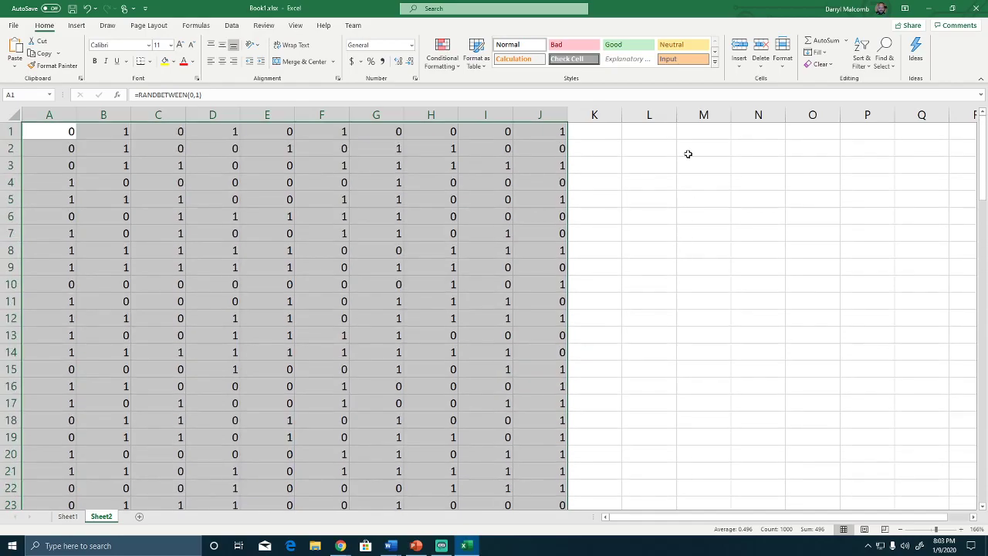
click(655, 131)
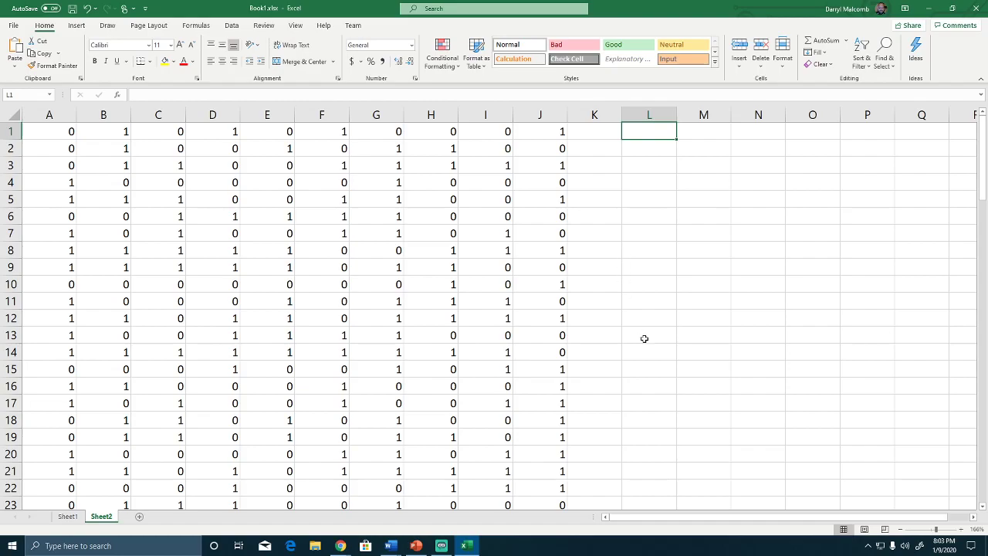
Switch back and forth between Sheet1 and Sheet2 to compare the two worksheets.
click(67, 522)
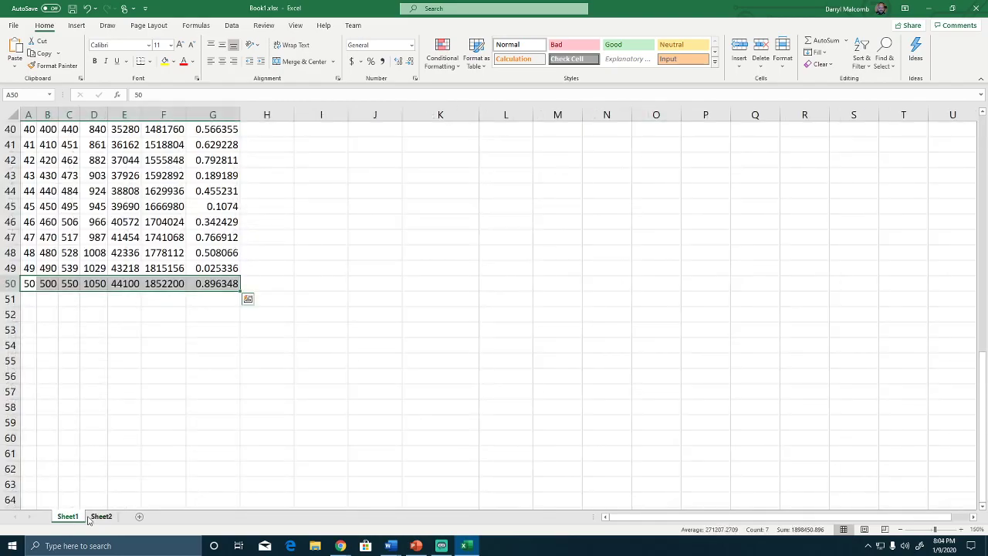
click(96, 520)
click(70, 521)
click(104, 520)
Rename the Sheet2 worksheet as The Second Sheet.
double_click(105, 521)
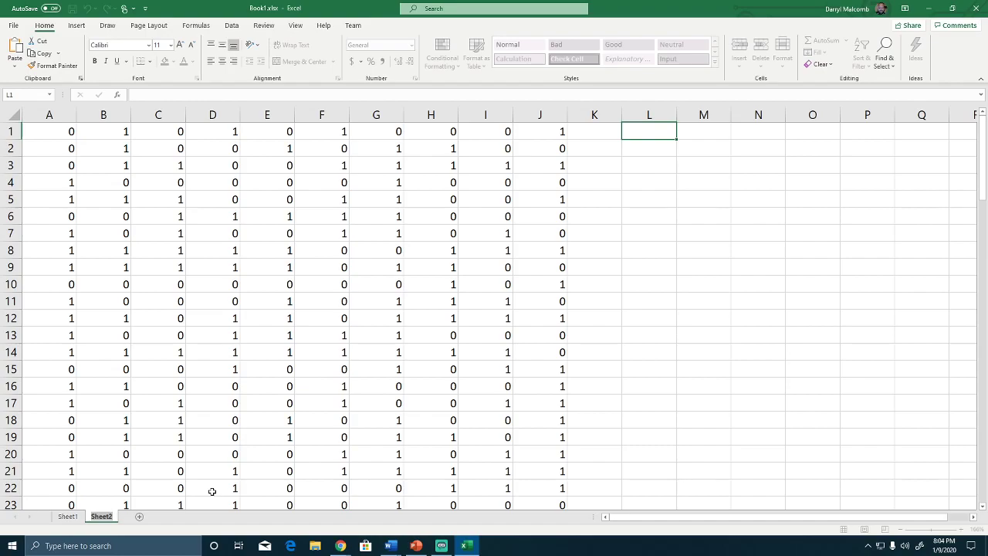
text(tHE SECO)
text(HEET)
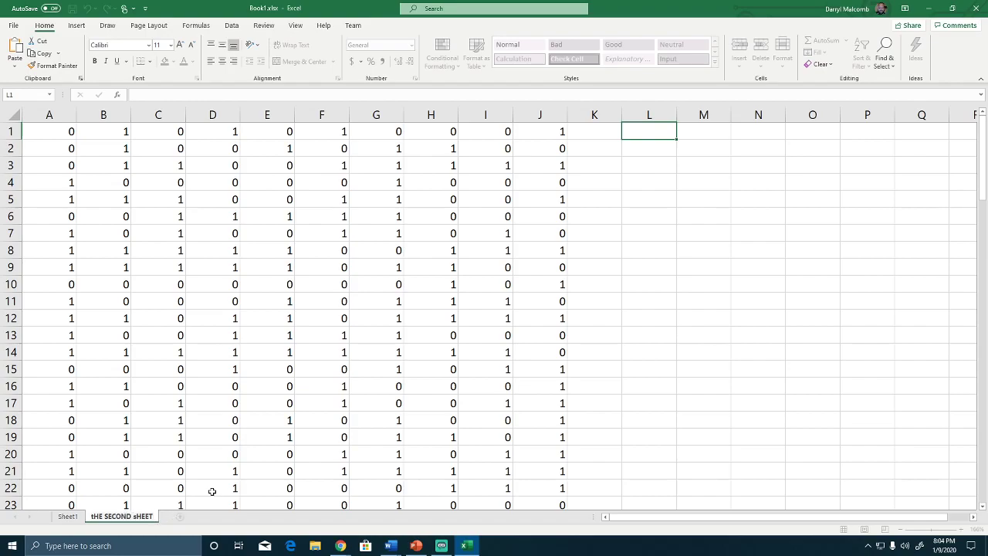
key(BackSpace)
key(BackSpace)
key(BackSpace)
key(BackSpace)
key(BackSpace)
key(BackSpace)
key(BackSpace)
key(BackSpace)
key(BackSpace)
key(BackSpace)
key(BackSpace)
key(BackSpace)
key(BackSpace)
key(BackSpace)
key(BackSpace)
key(BackSpace)
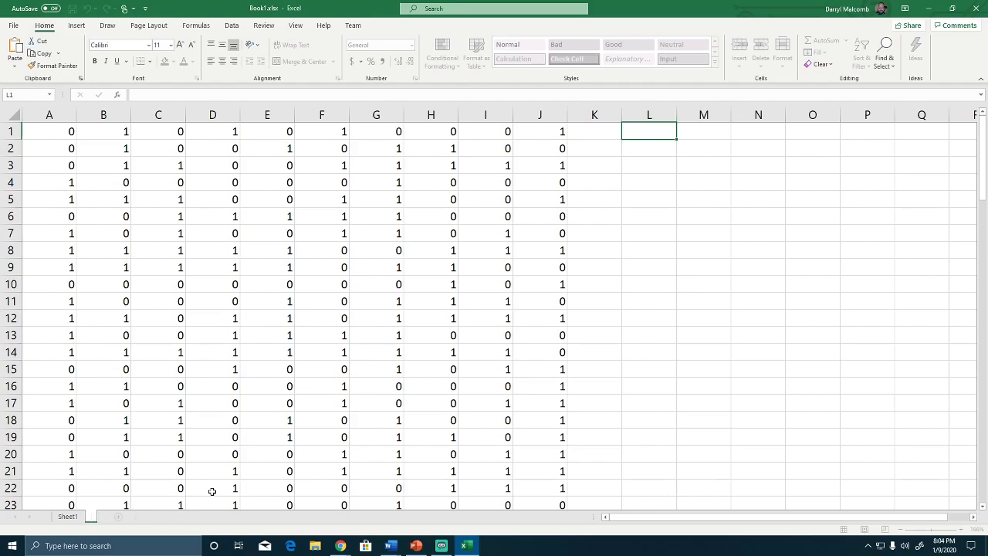
text(The Second Sheet)
key(Return)
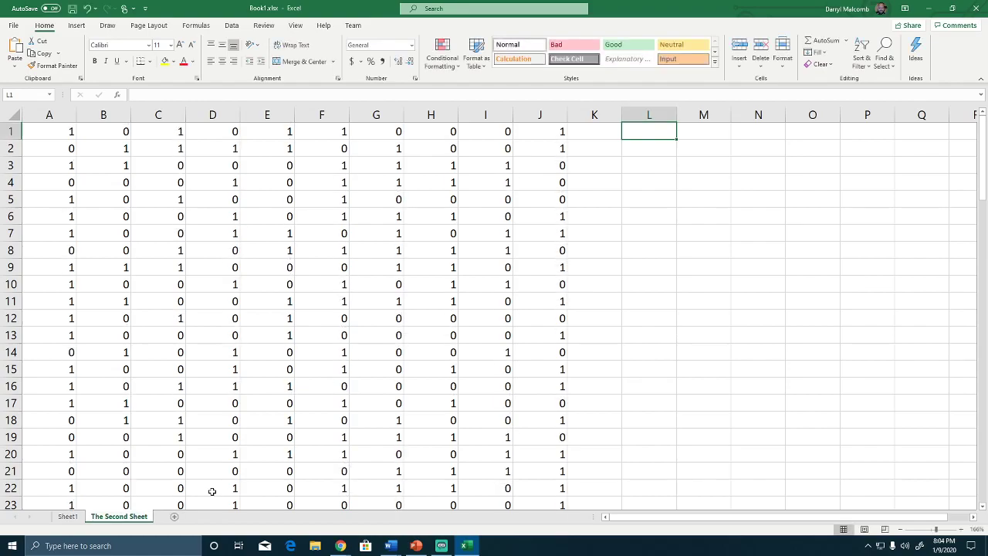
In cell M1 of Sheet1, enter the cross-sheet reference ='The Second Sheet'!A1.
click(68, 516)
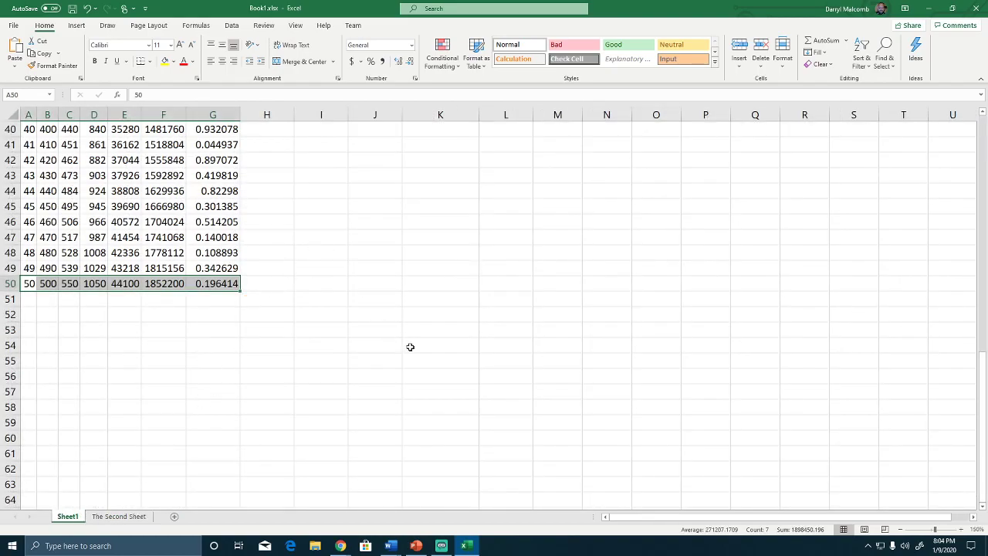
scroll(409, 345, up, 13)
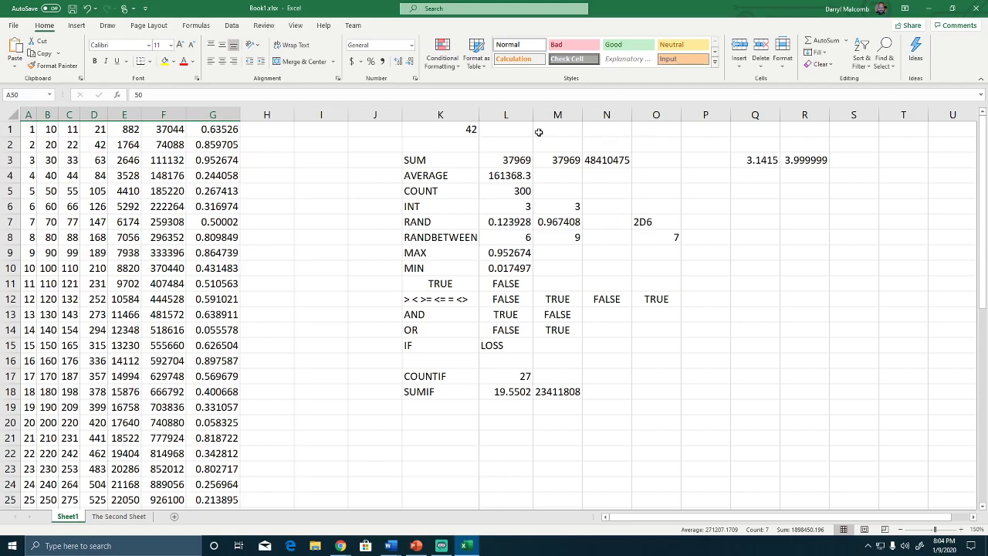
click(440, 330)
click(557, 129)
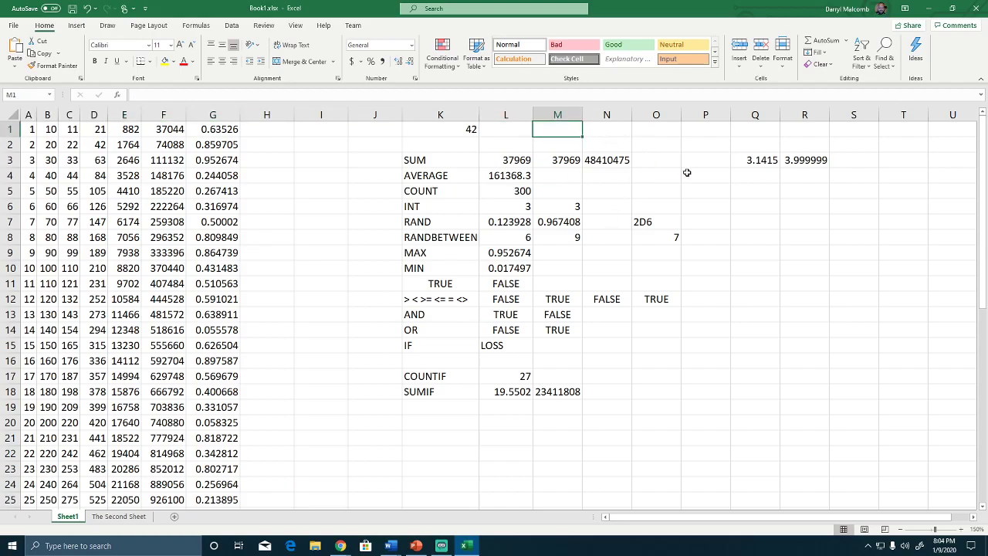
text(=)
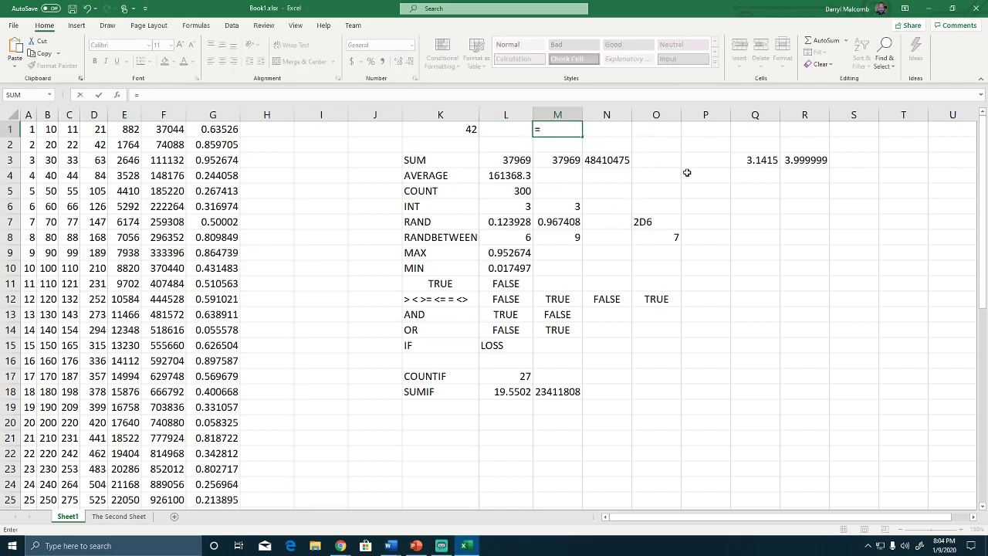
click(119, 516)
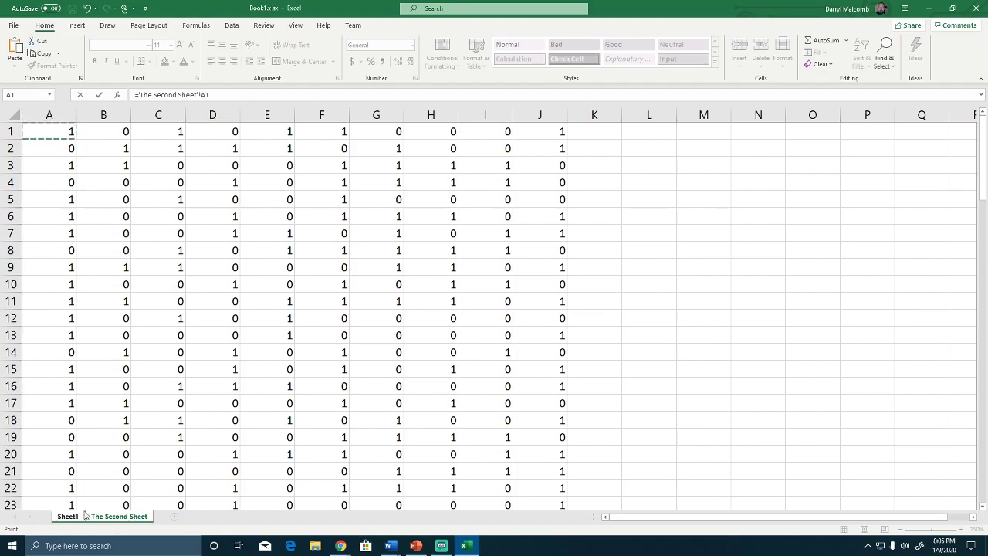
click(103, 95)
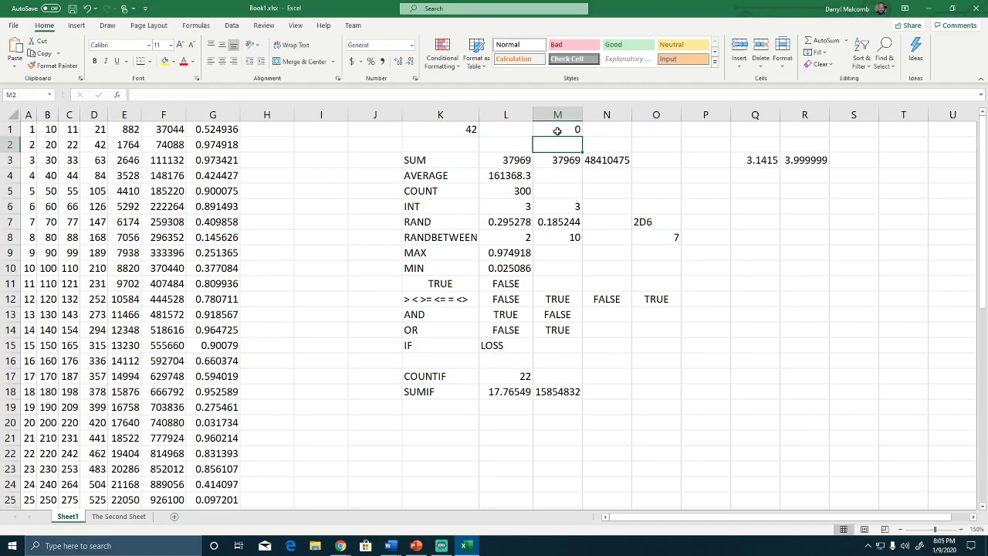
Compare M1 on Sheet1 with A1 on The Second Sheet, before and after recalculating the workbook.
click(128, 517)
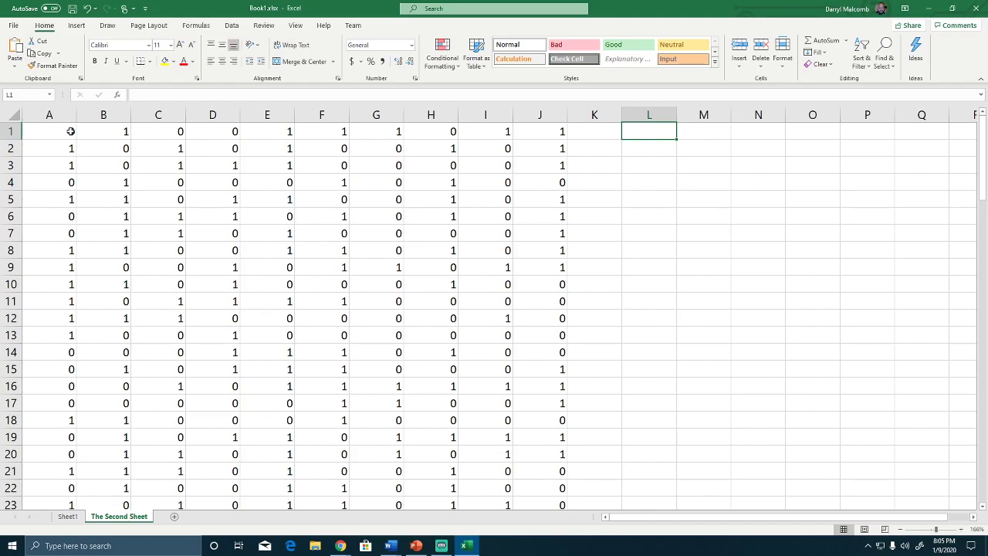
click(68, 517)
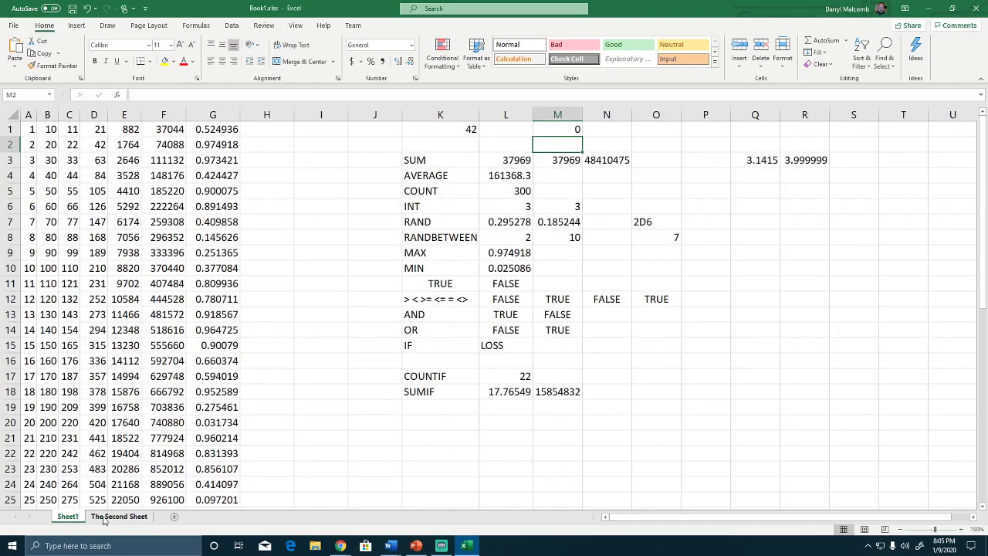
click(105, 518)
click(66, 517)
click(124, 517)
key(F9)
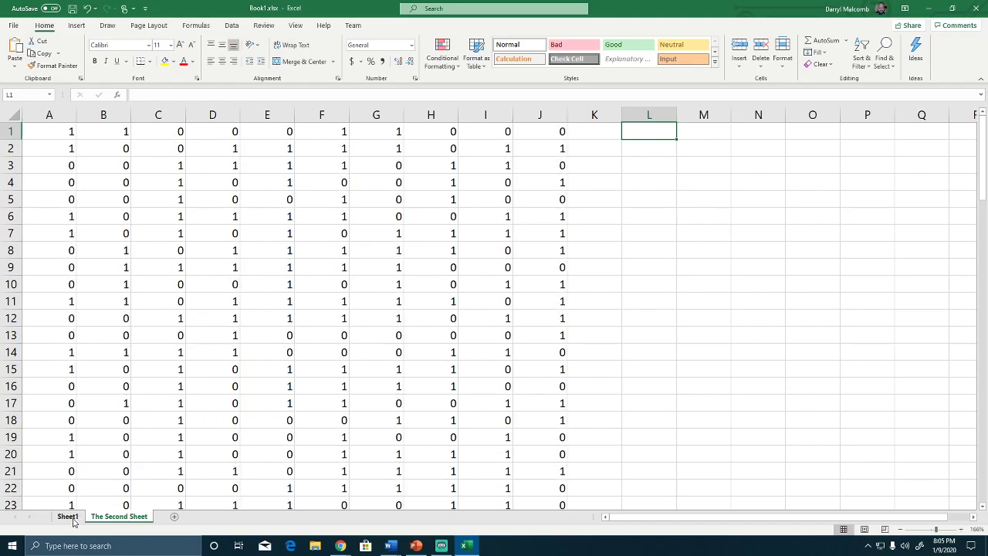
click(68, 516)
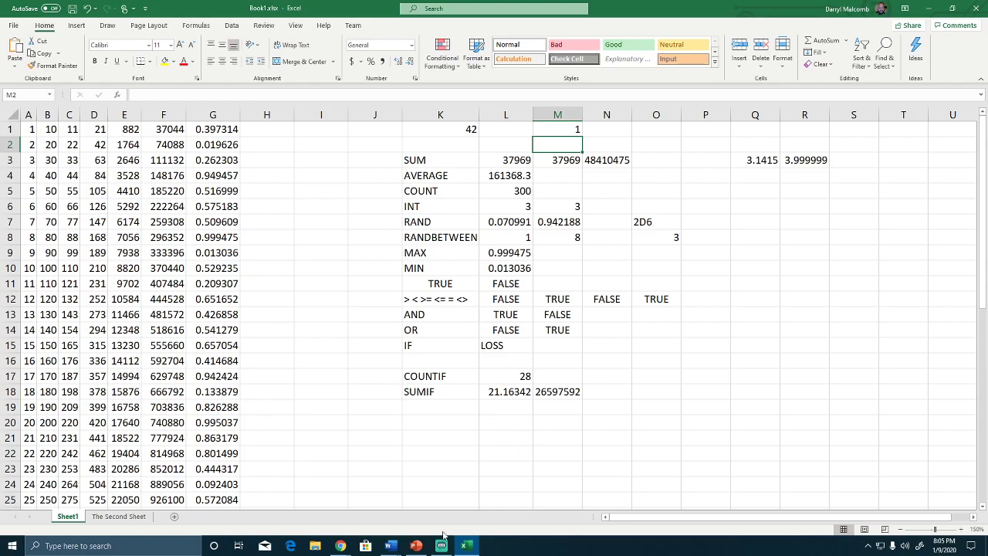
Switch to Google Sheets in Chrome and create a blank spreadsheet.
mouse_move(345, 548)
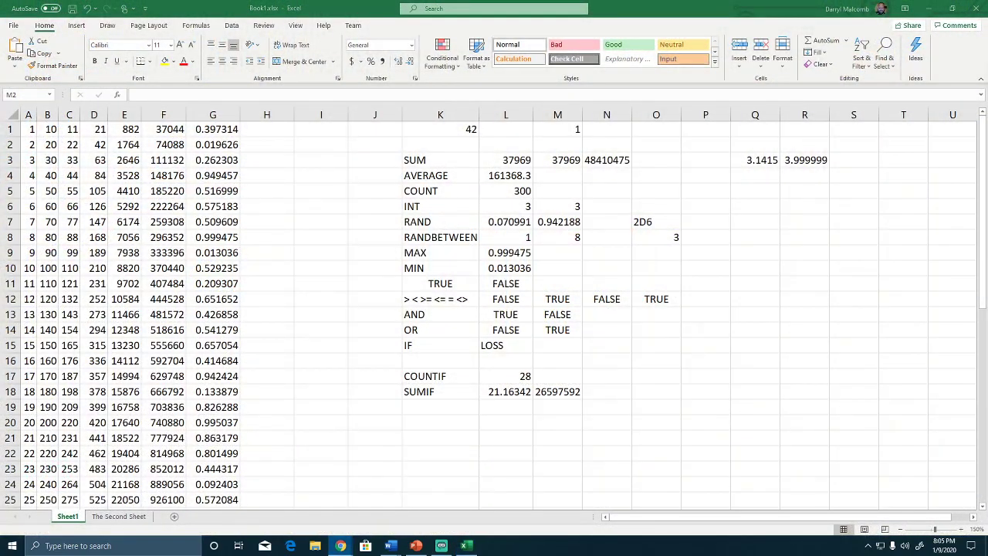
drag(987, 71, 450, 1)
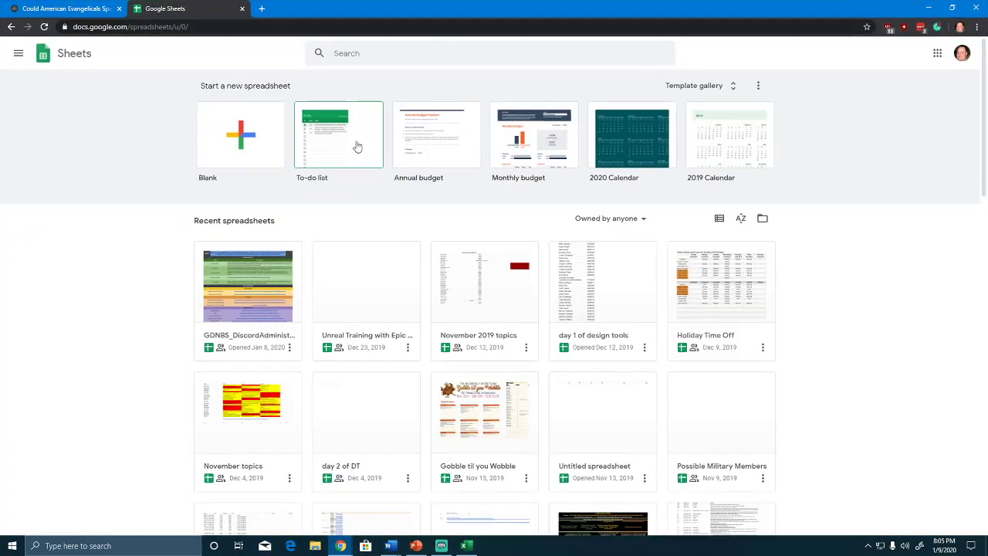
click(230, 137)
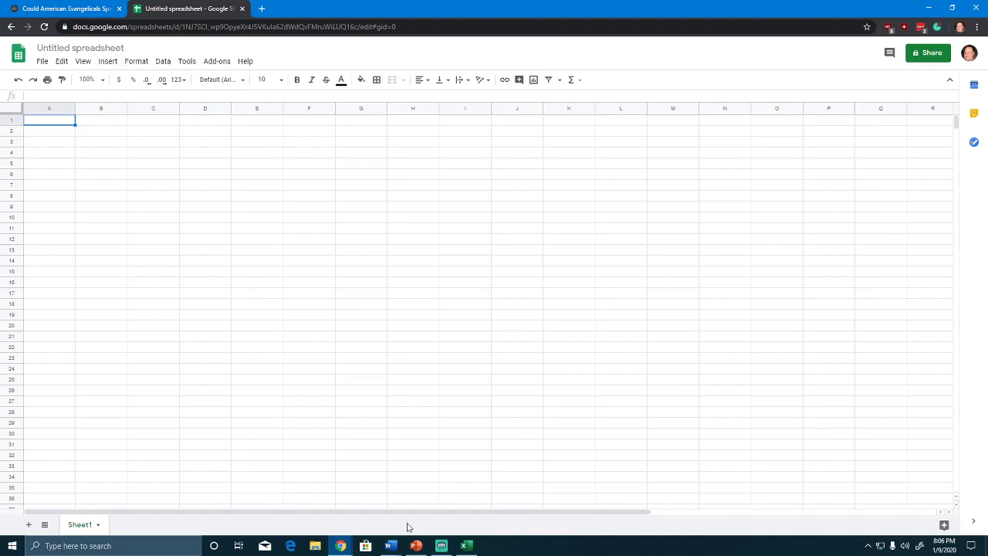
Switch to the Spreadsheets presentation in PowerPoint and start the slide show from the current Demonstration Time! slide.
click(415, 547)
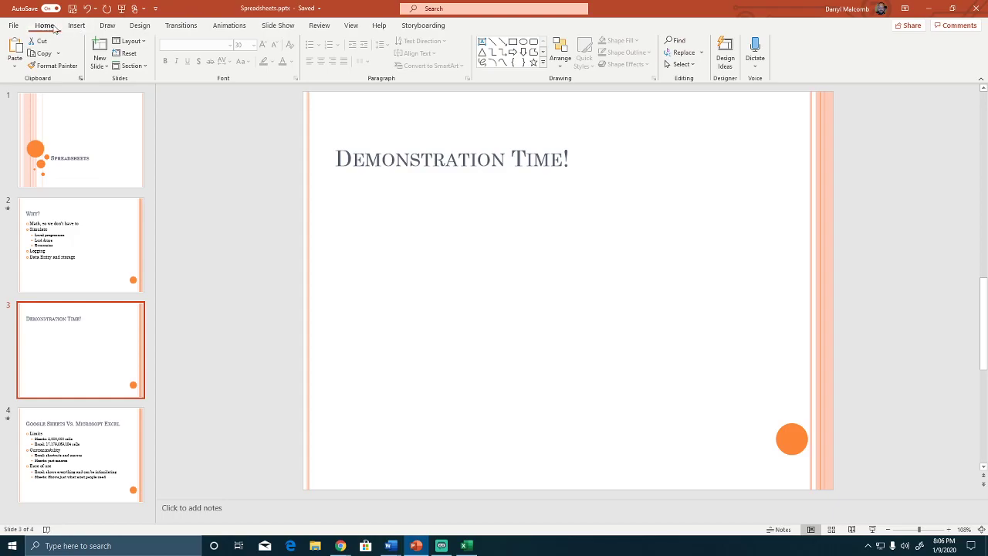
click(280, 27)
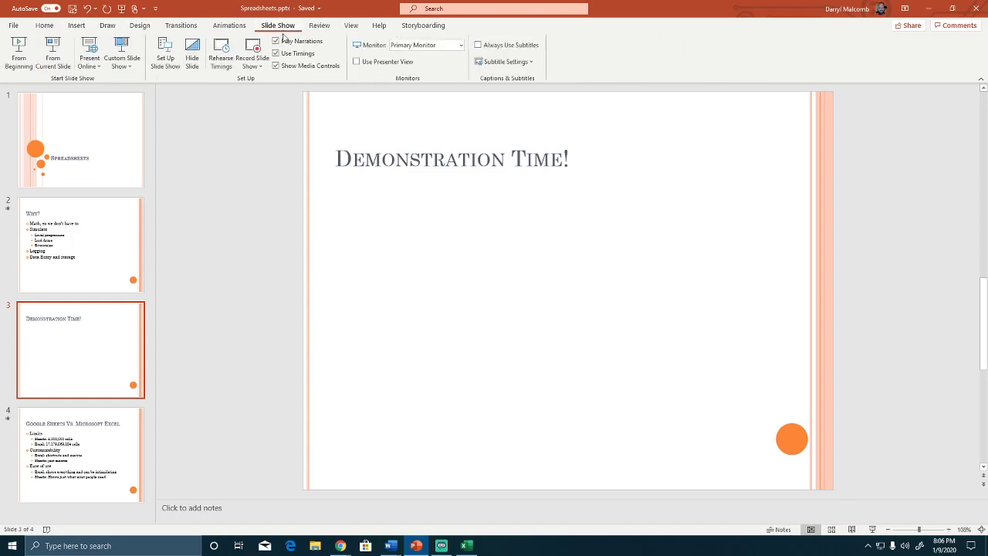
click(51, 54)
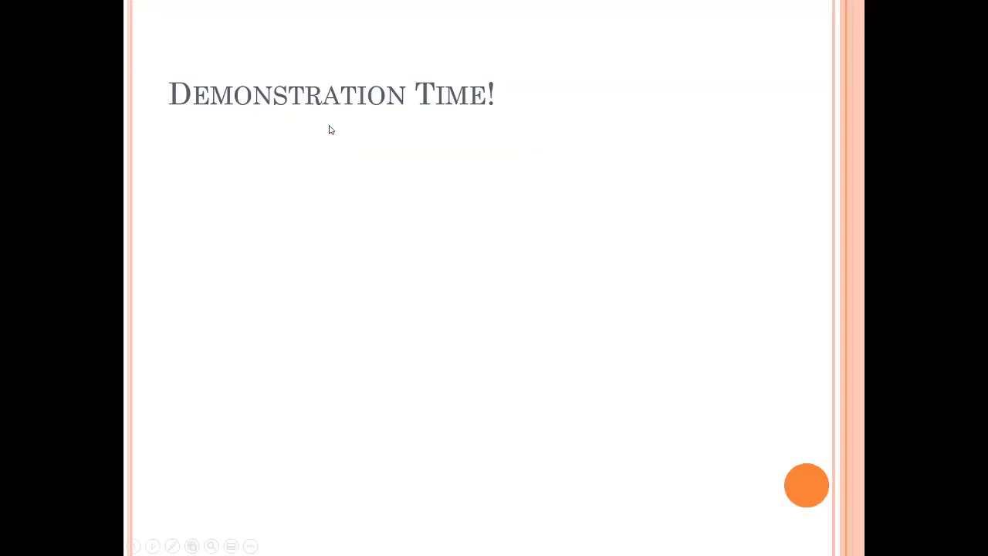